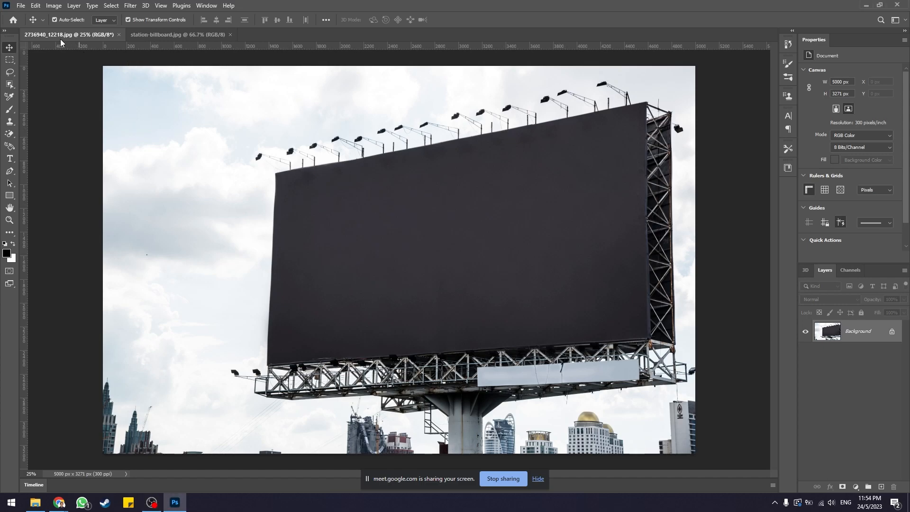
# Step: Compare the outdoor billboard photo with the indoor station billboard photo by alternating between the two open documents
pyautogui.click(160, 37)
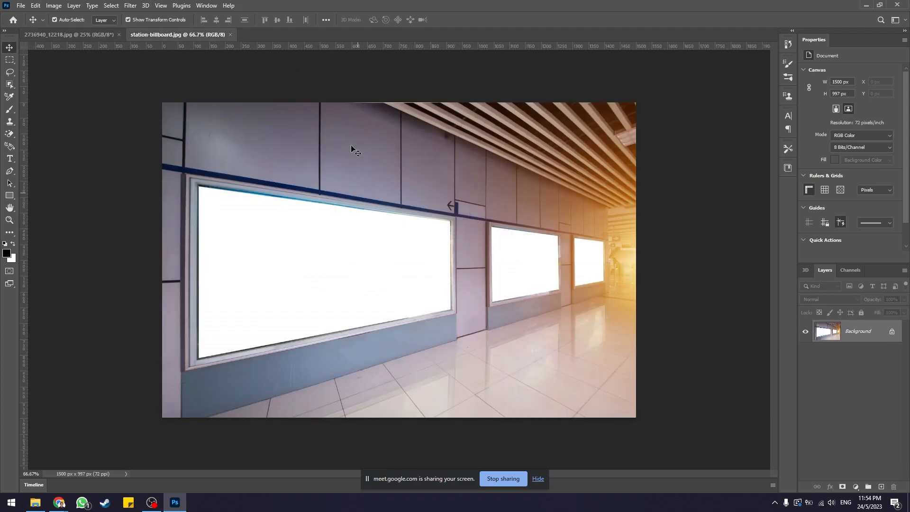
pyautogui.click(97, 35)
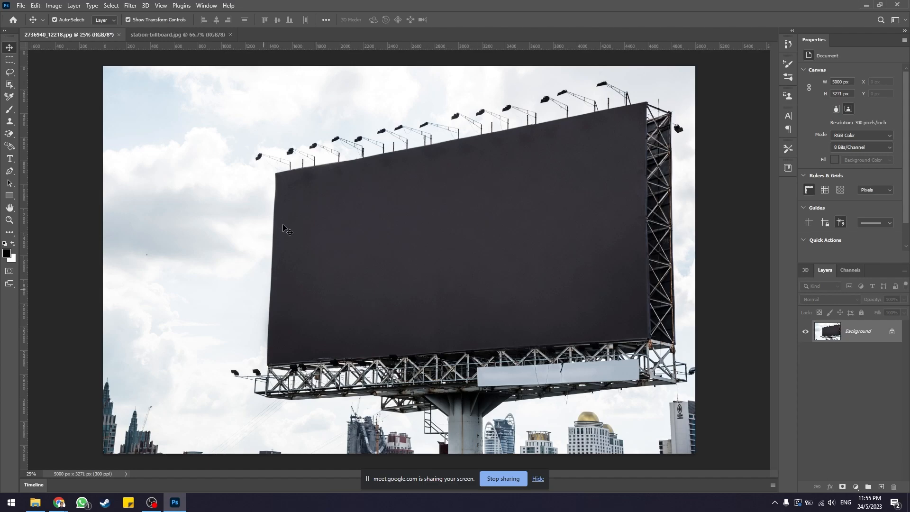
pyautogui.click(180, 34)
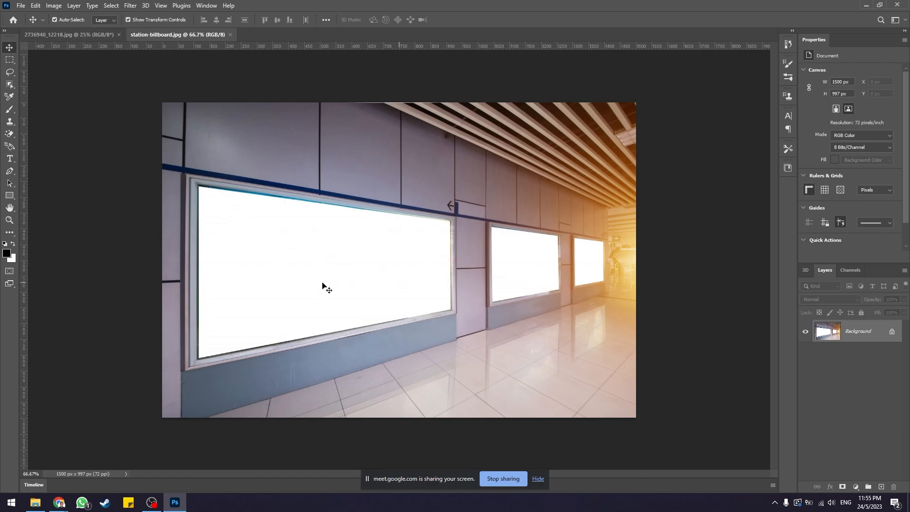
pyautogui.click(104, 37)
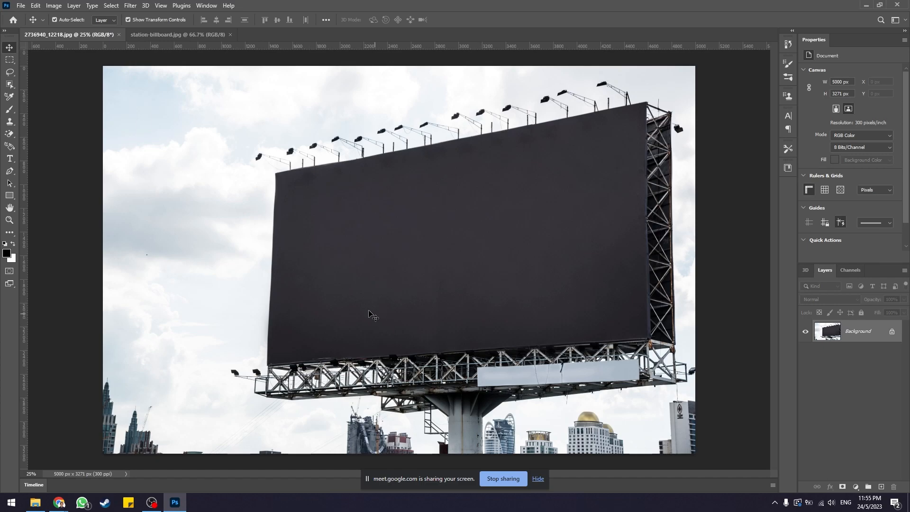
# Step: Switch to File Explorer and look through the Tutorial 6 files, including dot_matrix.zip and the open_24_display_st.zip archive
pyautogui.click(36, 502)
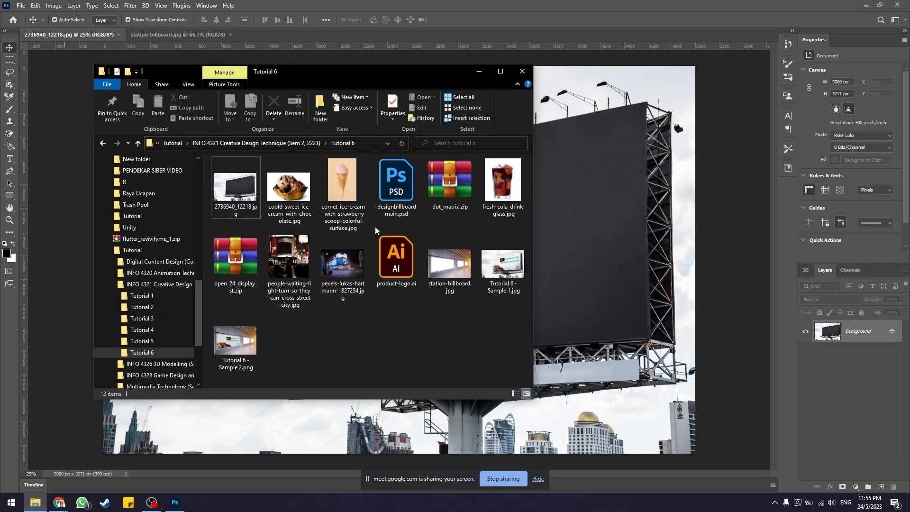
pyautogui.click(450, 187)
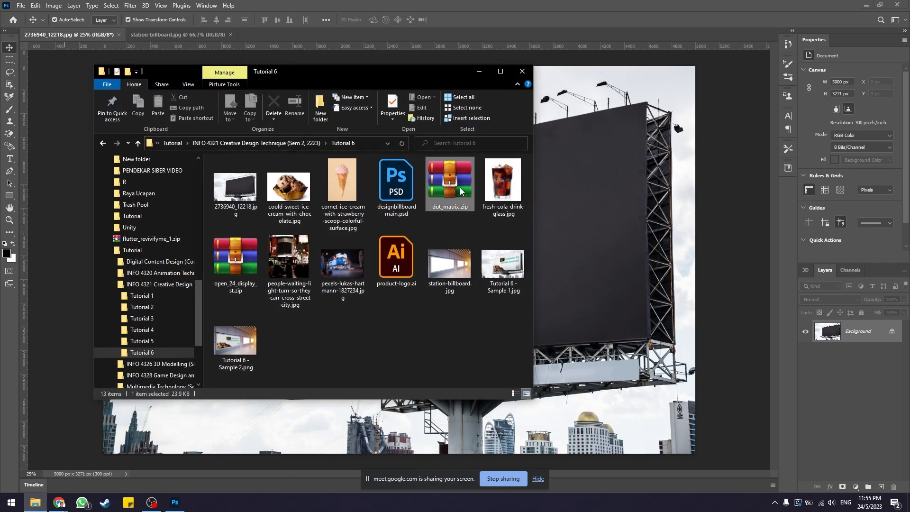
pyautogui.click(237, 279)
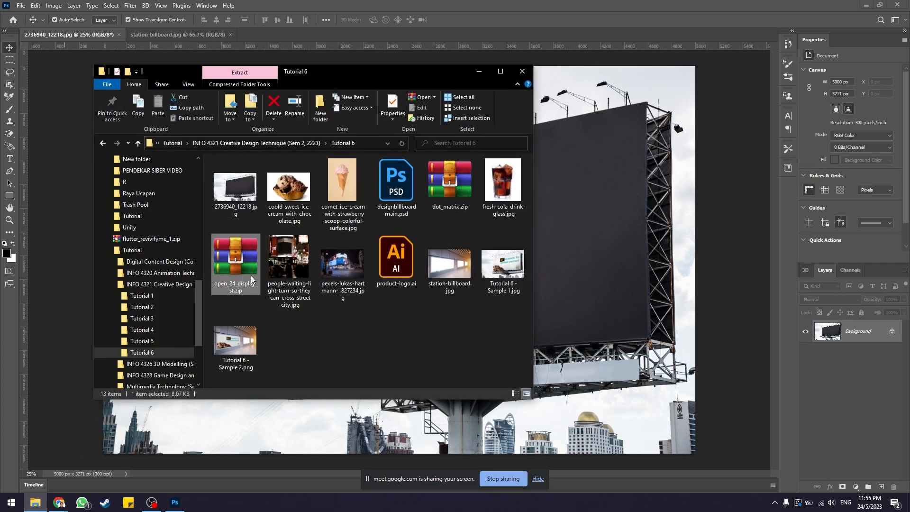
pyautogui.click(448, 343)
pyautogui.click(479, 72)
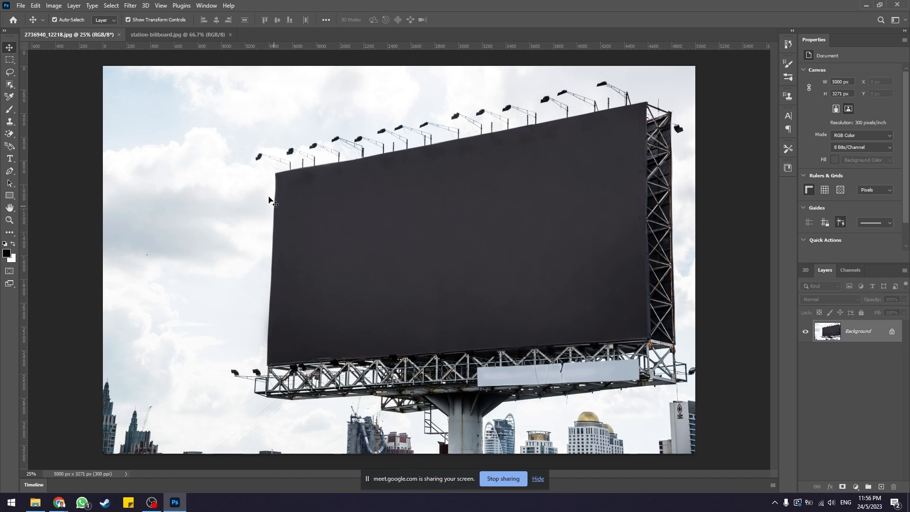
pyautogui.click(20, 5)
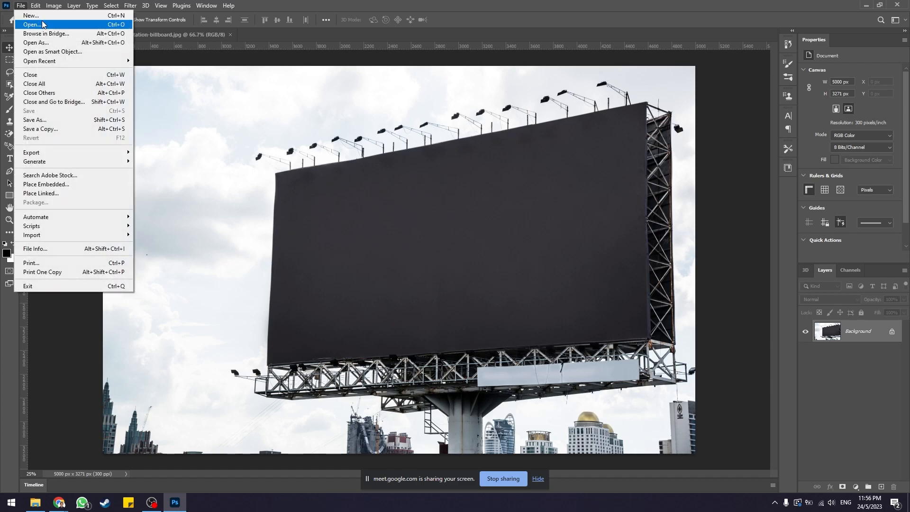
pyautogui.click(21, 6)
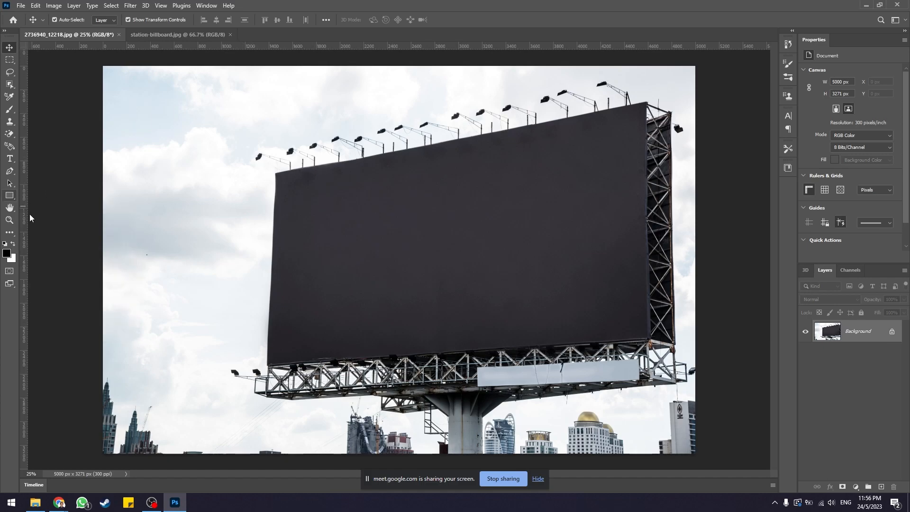
# Step: Draw a white rectangle without stroke, about 3744 by 2097 px, and move it over the outdoor billboard to about X 764, Y 619 px
pyautogui.click(9, 195)
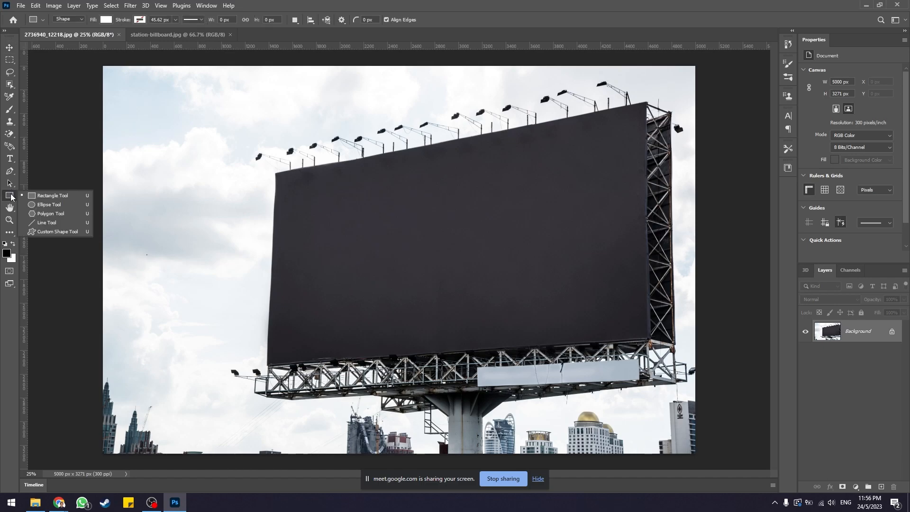
pyautogui.click(110, 19)
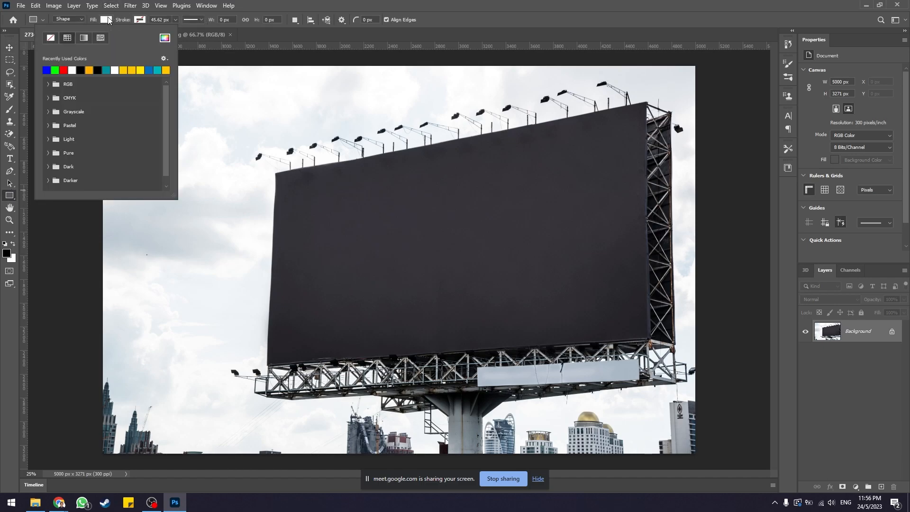
pyautogui.click(113, 20)
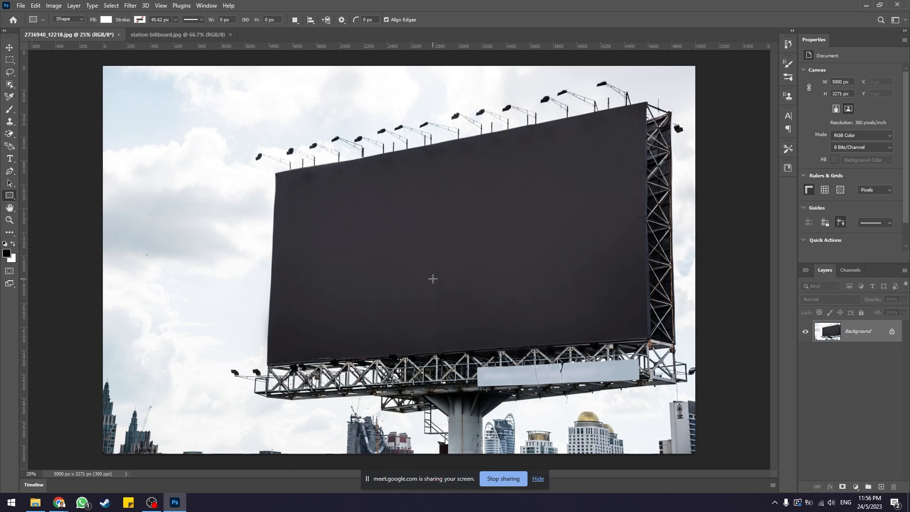
pyautogui.moveTo(178, 168)
pyautogui.mouseDown()
pyautogui.moveTo(571, 328)
pyautogui.moveTo(662, 327)
pyautogui.mouseUp()
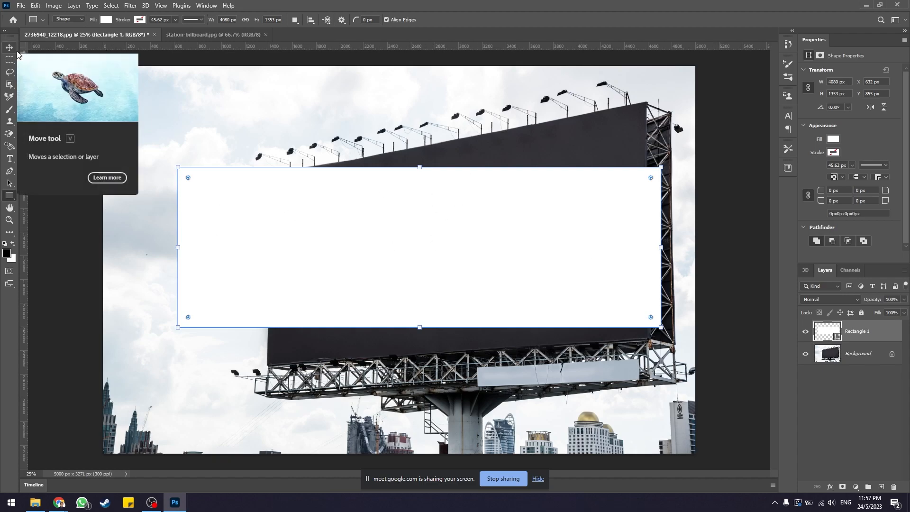
pyautogui.hotkey('ctrl', 'z')
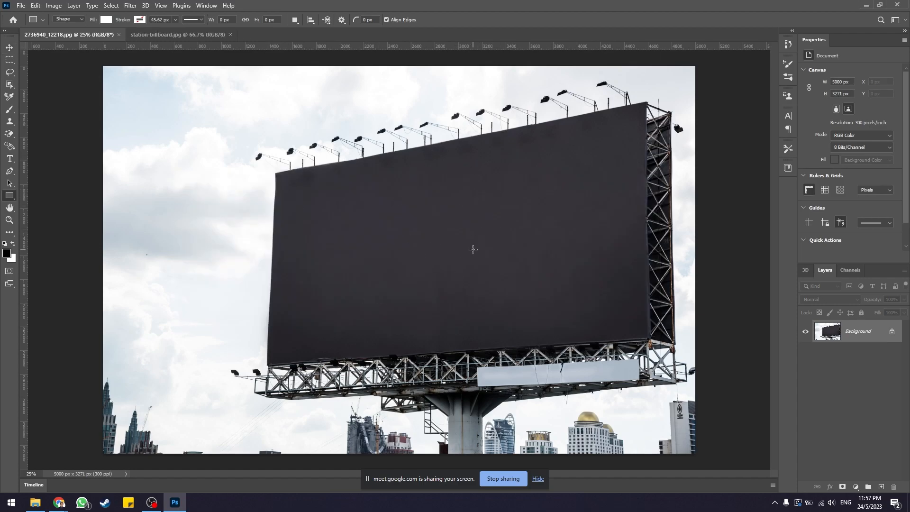
pyautogui.moveTo(204, 153); pyautogui.dragTo(647, 402)
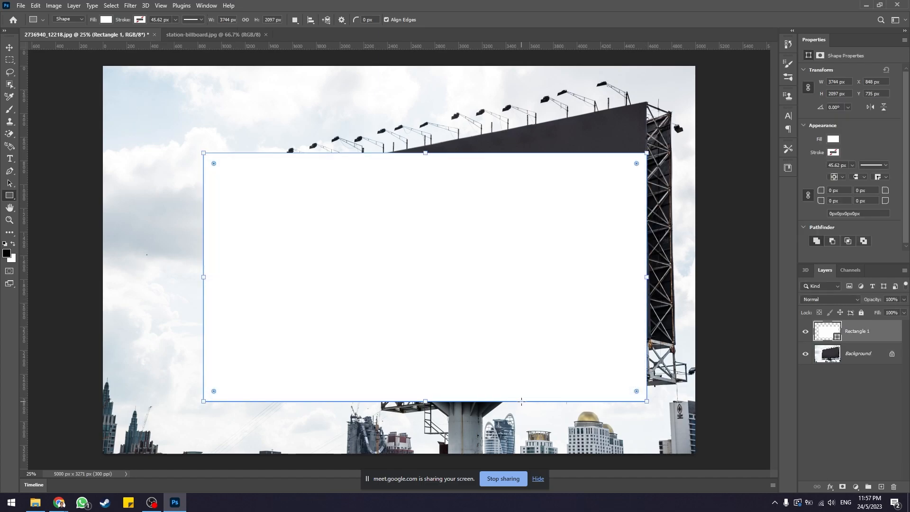
pyautogui.press('v')
pyautogui.moveTo(500, 315); pyautogui.dragTo(473, 282)
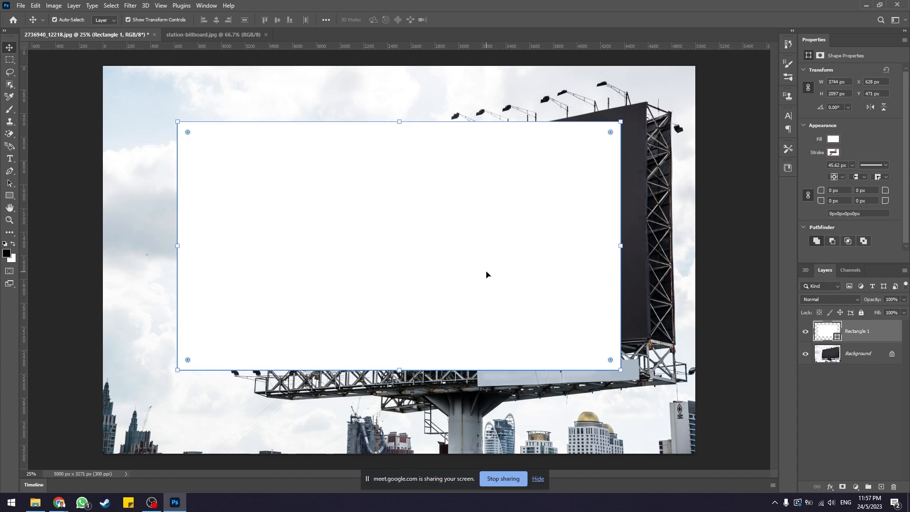
pyautogui.moveTo(487, 274); pyautogui.dragTo(496, 291)
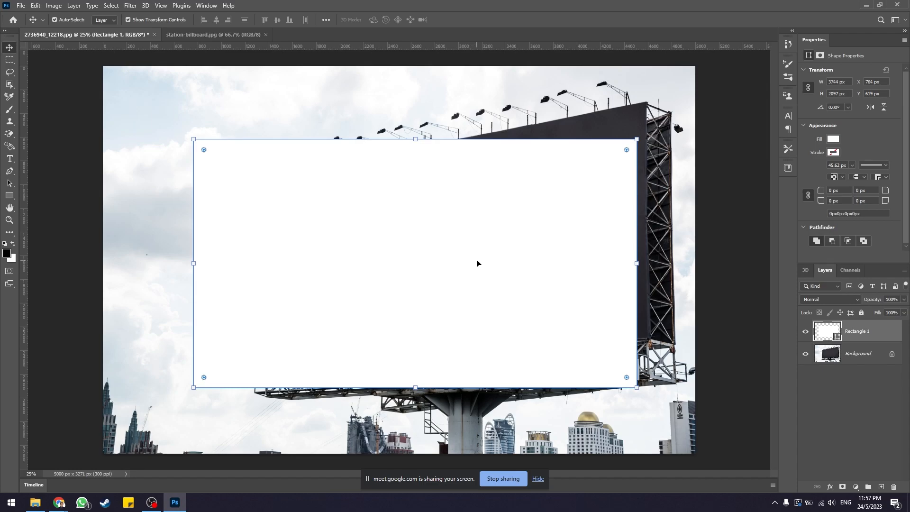
pyautogui.click(905, 300)
pyautogui.moveTo(903, 311); pyautogui.dragTo(881, 311)
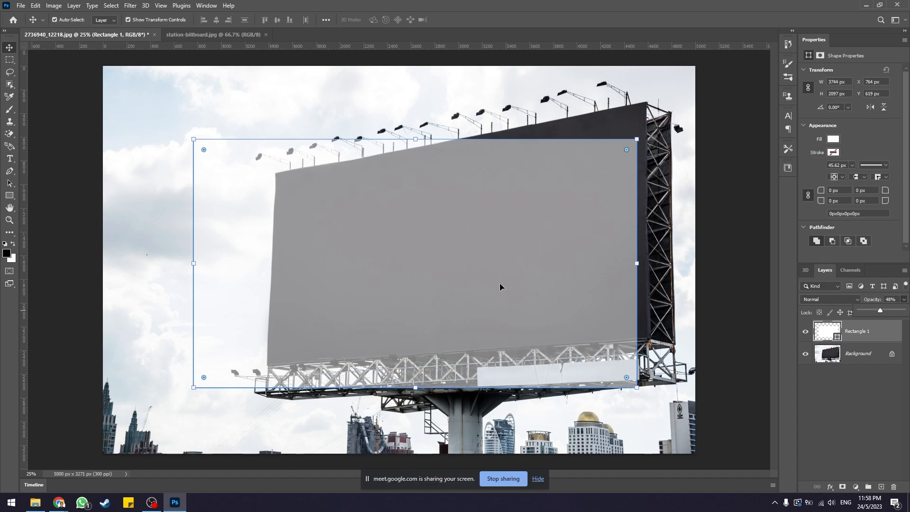
pyautogui.moveTo(881, 310); pyautogui.dragTo(904, 311)
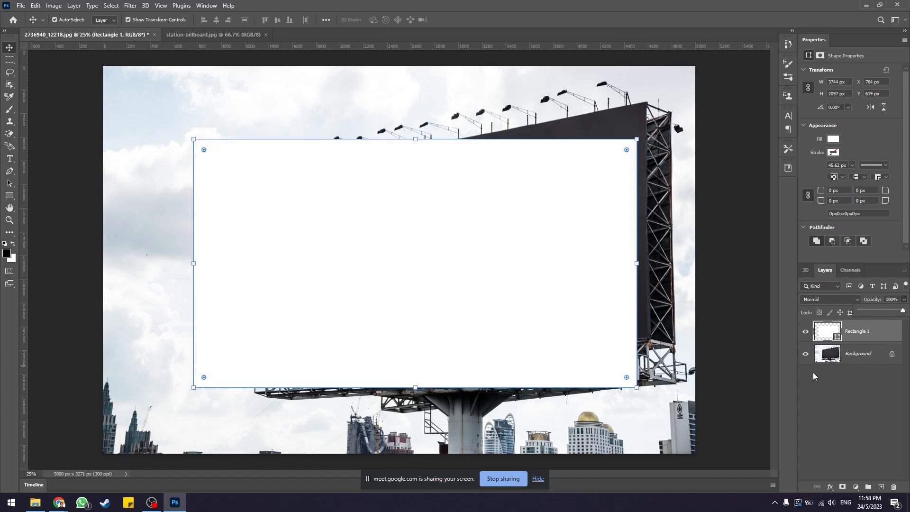
# Step: Move the rectangle to about X 1044, Y 443 px over the billboard and remove its fill
pyautogui.moveTo(420, 262); pyautogui.dragTo(482, 206)
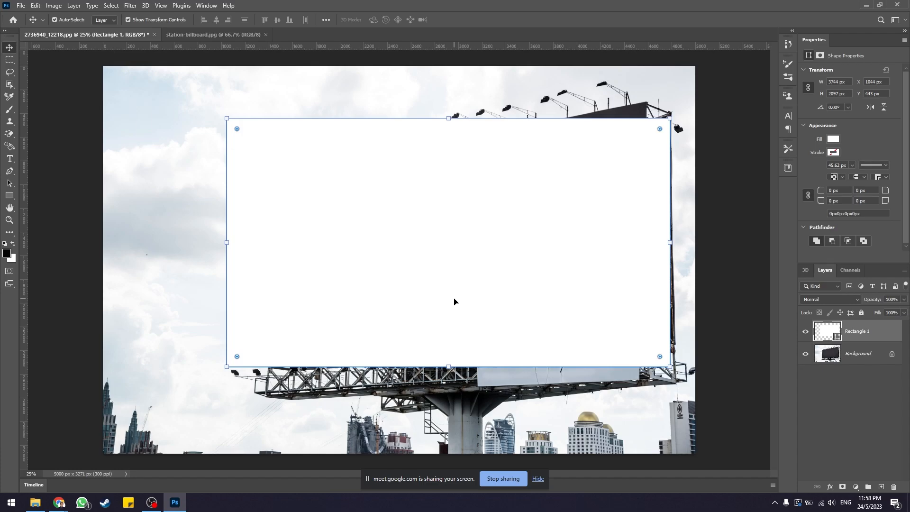
pyautogui.click(9, 195)
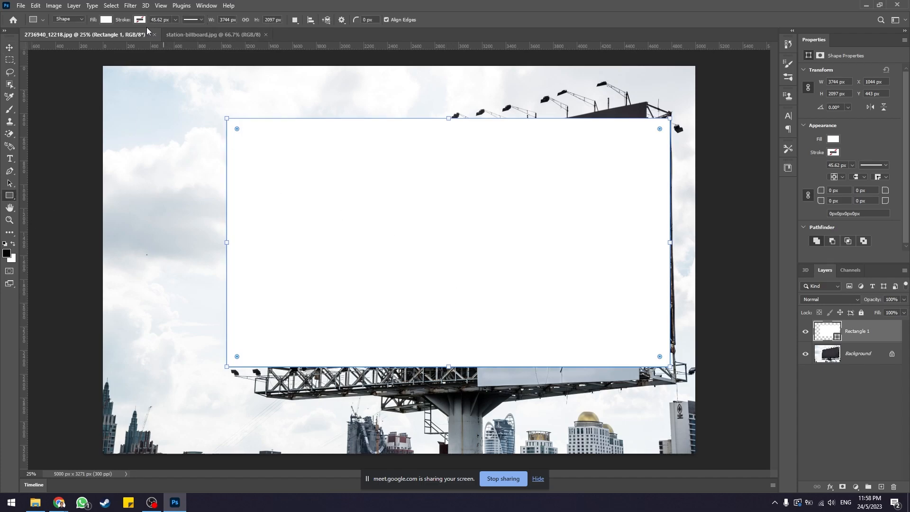
pyautogui.click(106, 19)
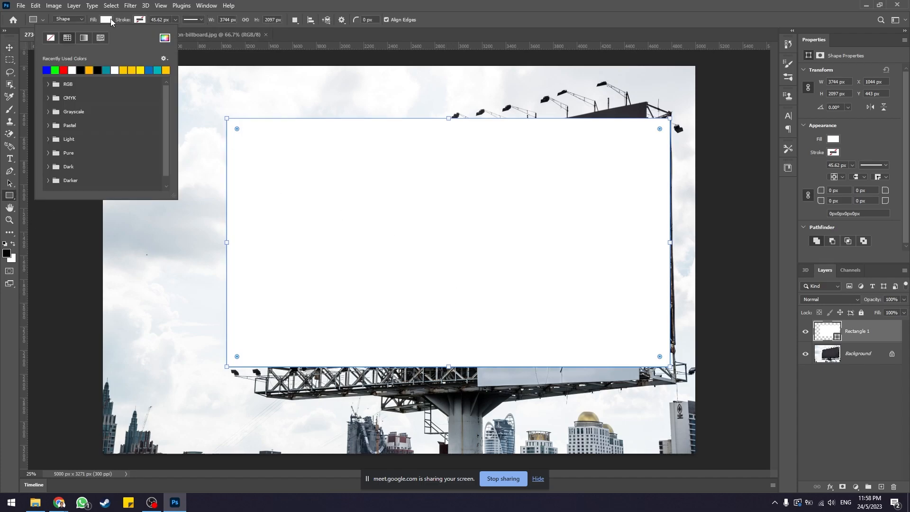
pyautogui.click(51, 38)
# Step: Give the rectangle a red stroke with a width of 15.6 px
pyautogui.click(139, 20)
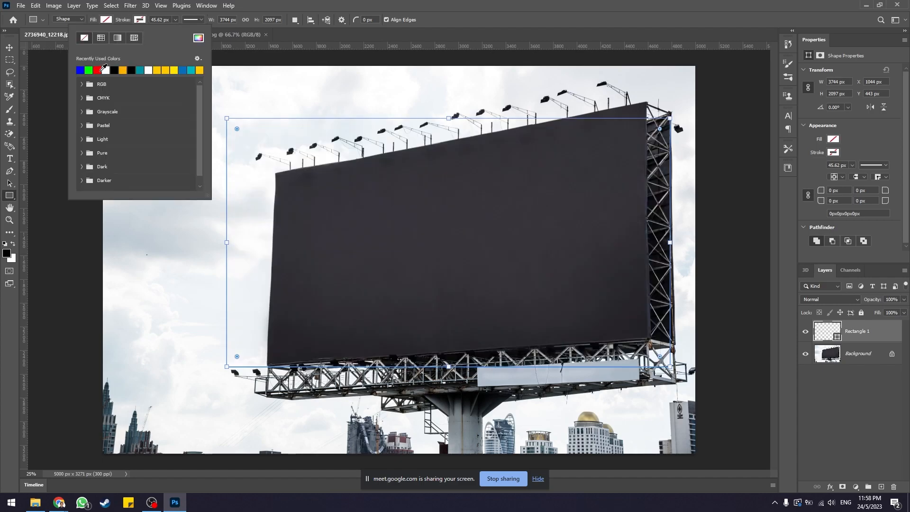
pyautogui.click(97, 70)
pyautogui.click(139, 19)
pyautogui.click(139, 20)
pyautogui.click(176, 20)
pyautogui.moveTo(175, 28); pyautogui.dragTo(171, 29)
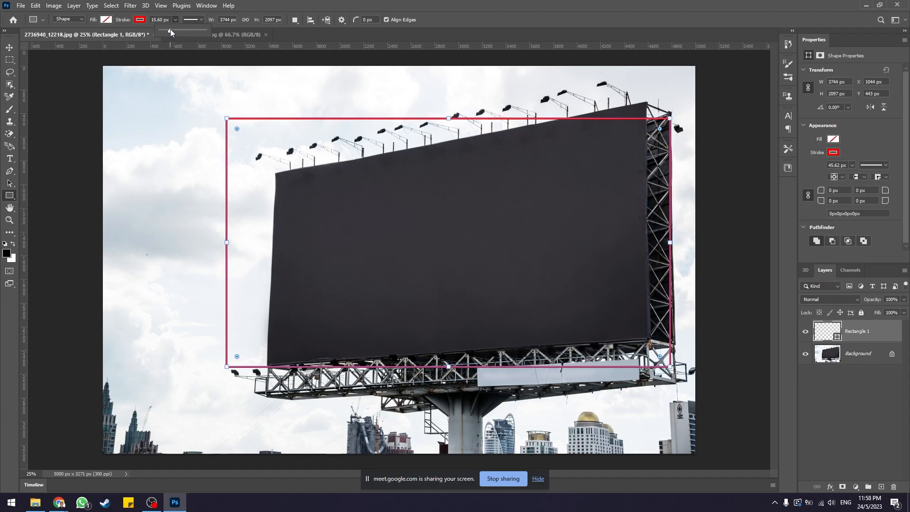
# Step: Shift the red outlined rectangle horizontally to about X 944 px and deselect it
pyautogui.click(9, 47)
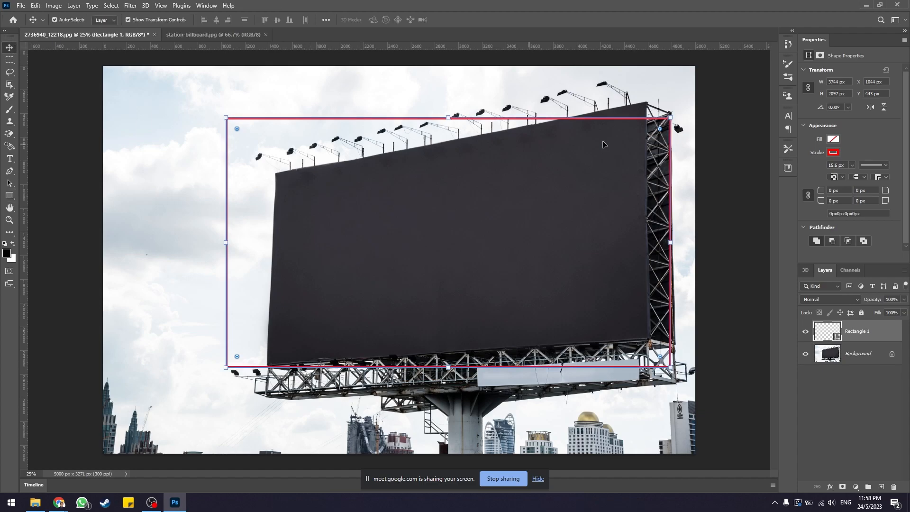
pyautogui.click(707, 111)
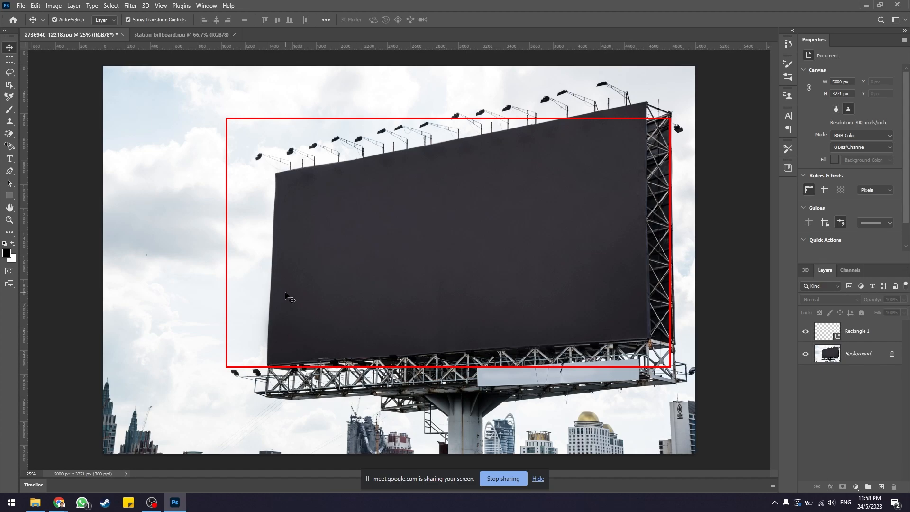
pyautogui.moveTo(359, 124); pyautogui.dragTo(347, 122)
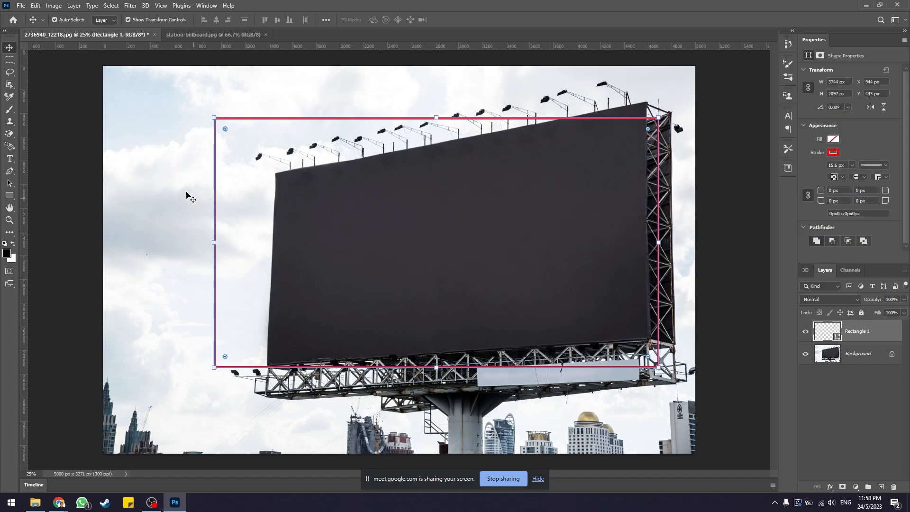
pyautogui.click(716, 193)
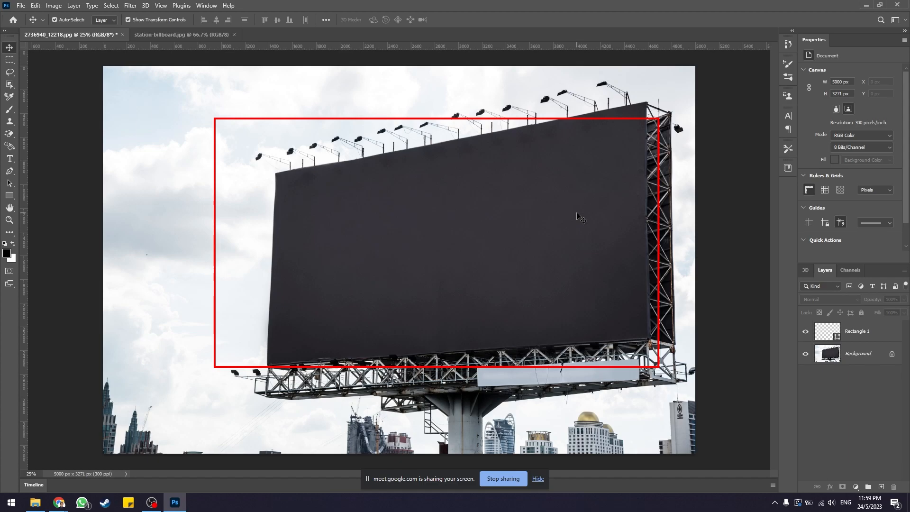
# Step: Convert the Rectangle 1 layer to a smart object and open its contents for editing
pyautogui.moveTo(799, 384); pyautogui.dragTo(759, 382)
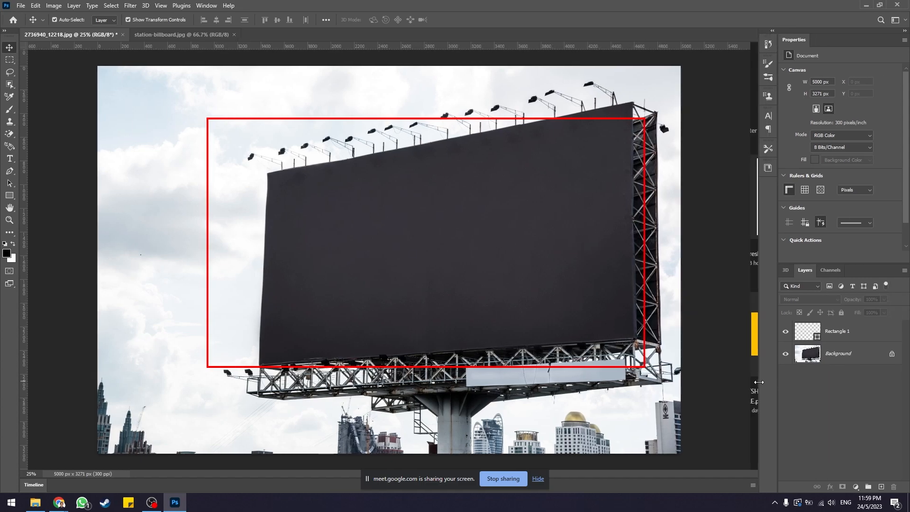
pyautogui.click(843, 335)
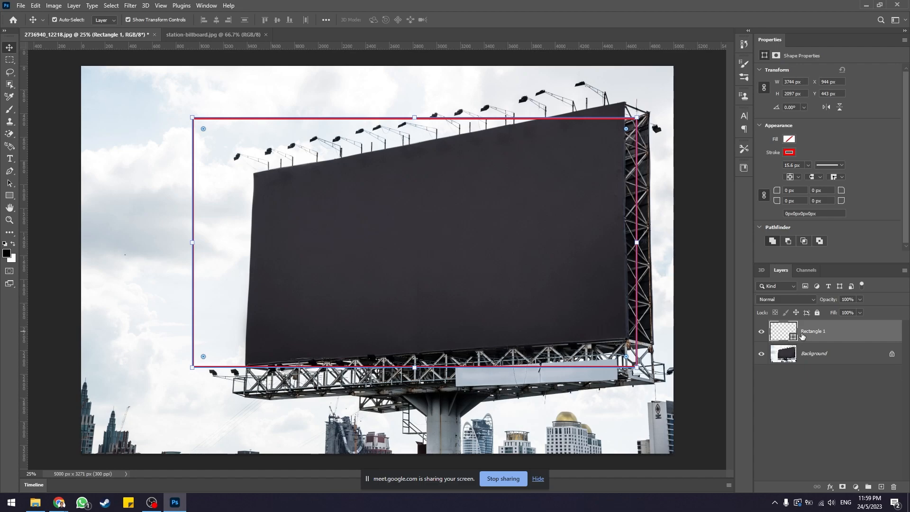
pyautogui.rightClick(815, 335)
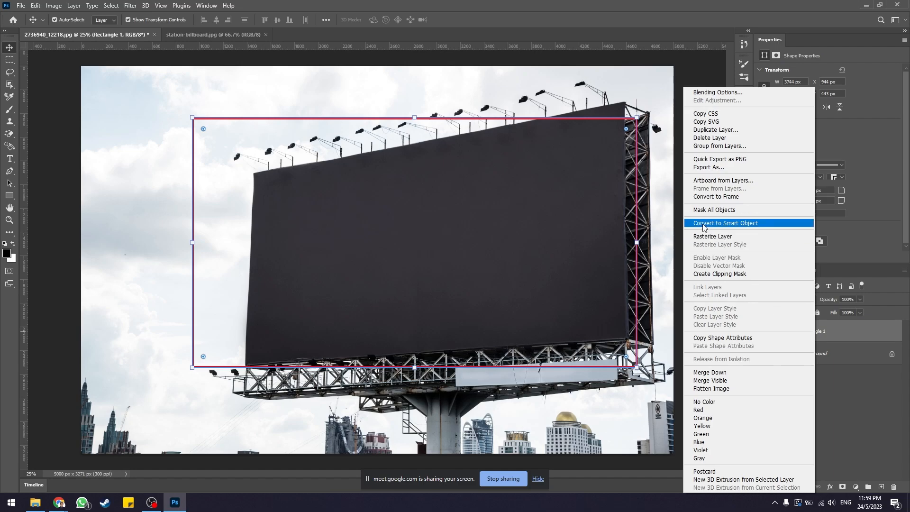
pyautogui.click(774, 222)
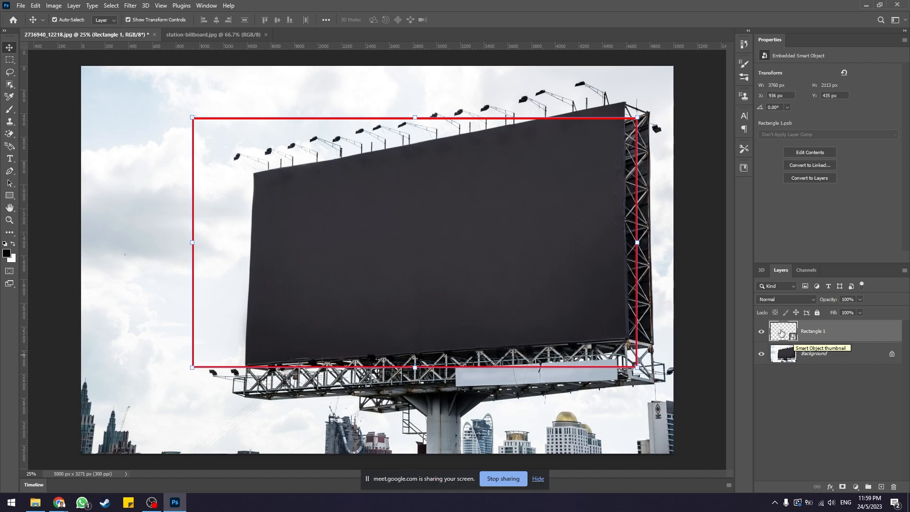
pyautogui.doubleClick(781, 332)
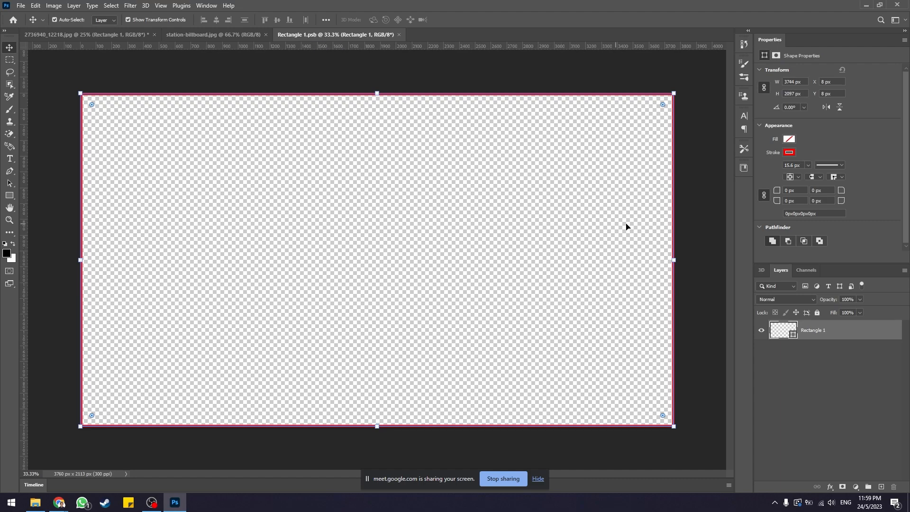
pyautogui.click(707, 207)
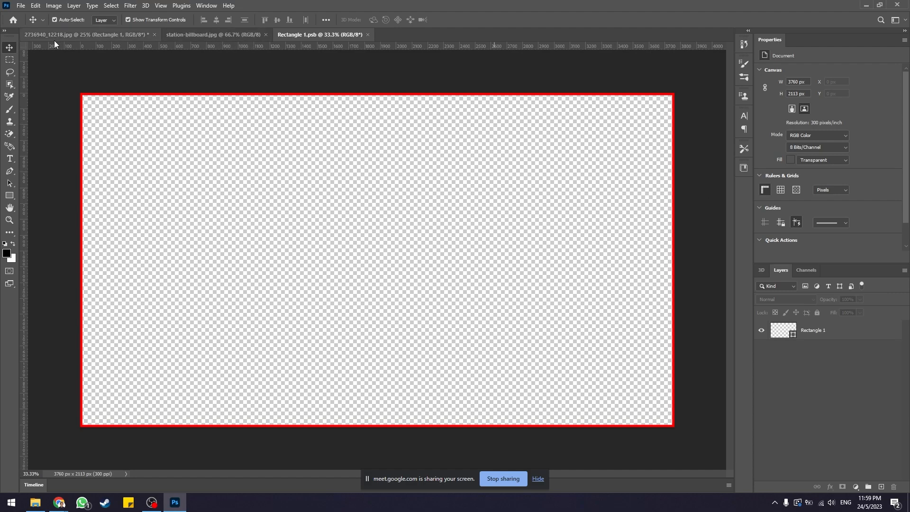
# Step: In the billboard photo document, distort the Rectangle 1 smart object so its four corners match the dark billboard panel's corners
pyautogui.click(103, 36)
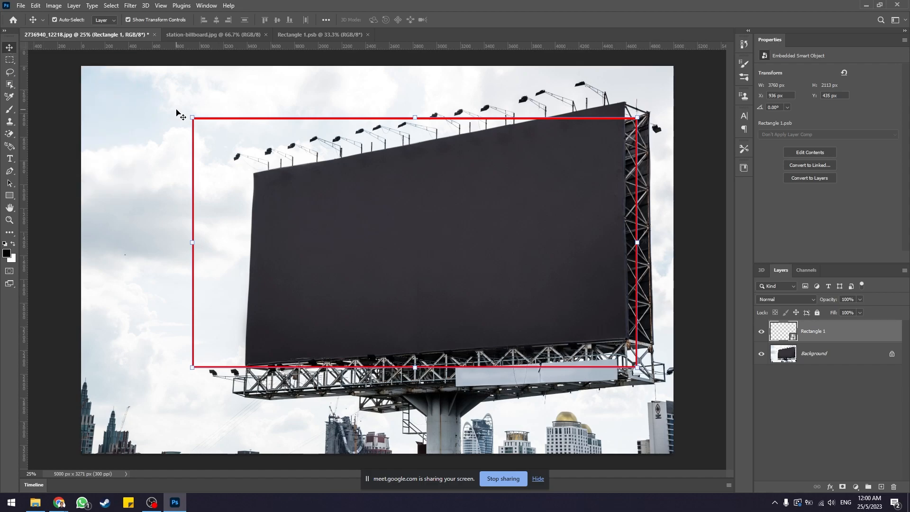
pyautogui.press('ctrl')
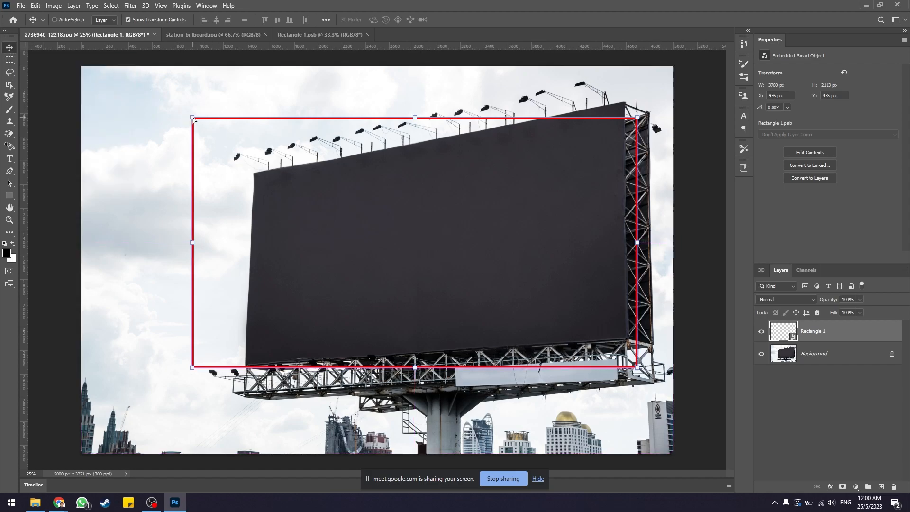
pyautogui.moveTo(193, 117); pyautogui.dragTo(256, 175)
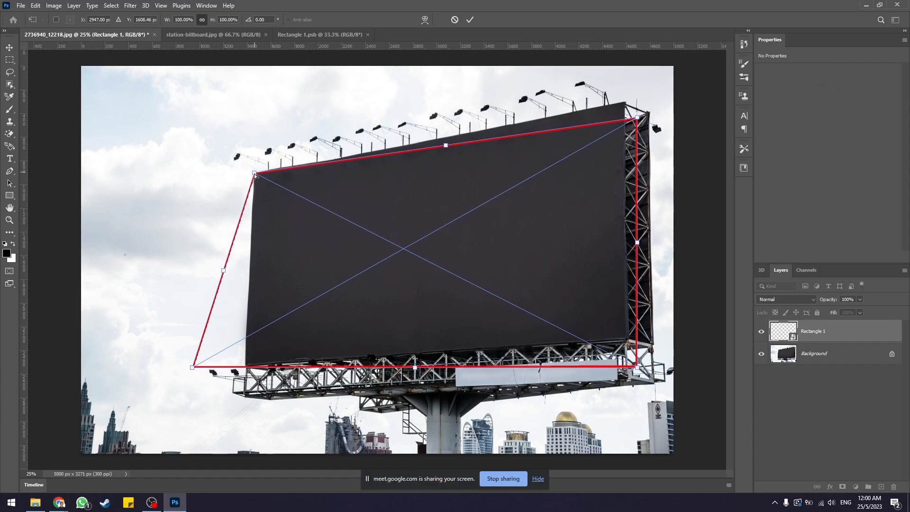
pyautogui.moveTo(193, 371); pyautogui.dragTo(244, 368)
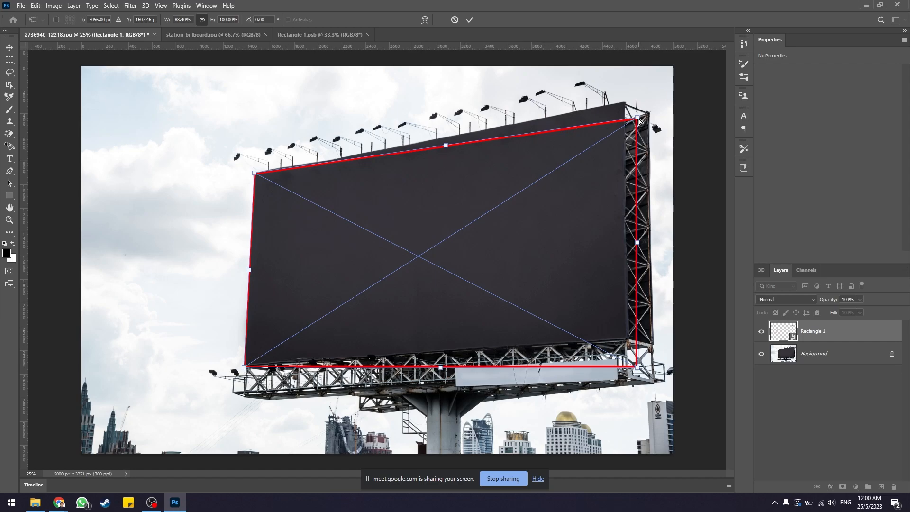
pyautogui.moveTo(638, 121); pyautogui.dragTo(625, 101)
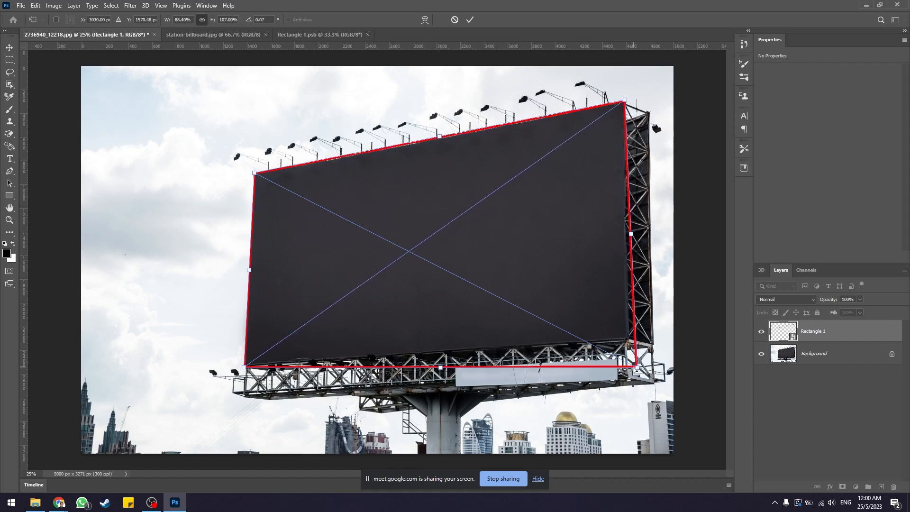
pyautogui.moveTo(638, 370); pyautogui.dragTo(629, 343)
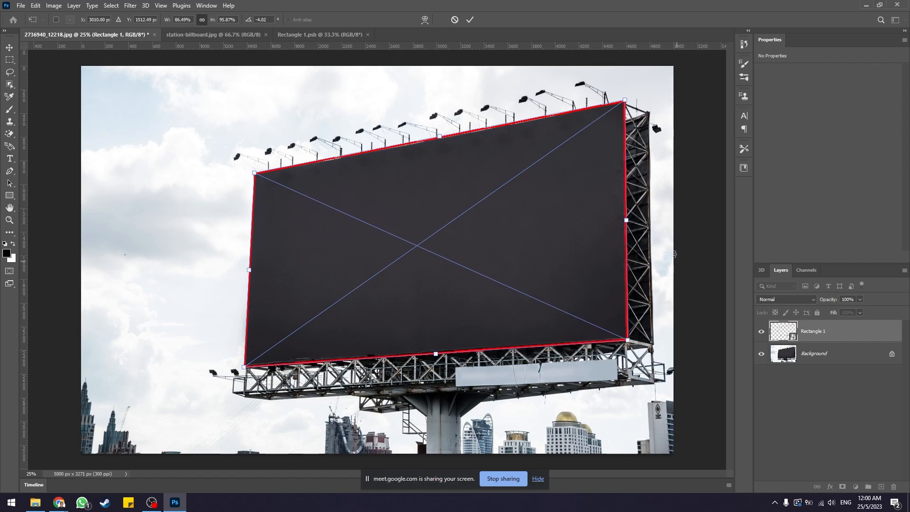
pyautogui.press('Return')
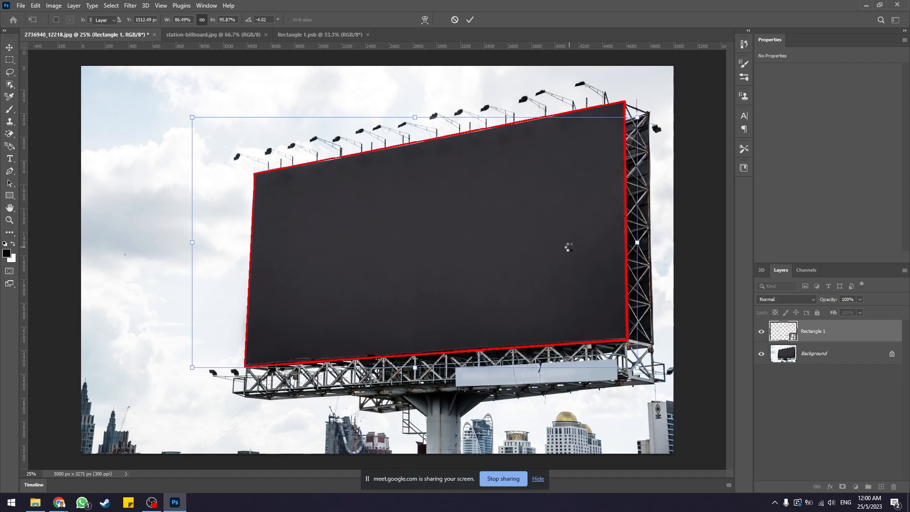
pyautogui.click(699, 144)
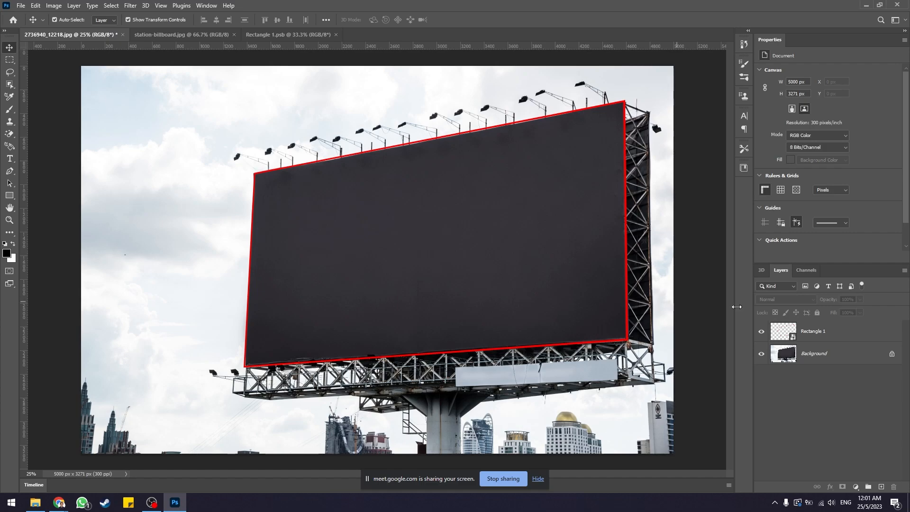
pyautogui.click(844, 330)
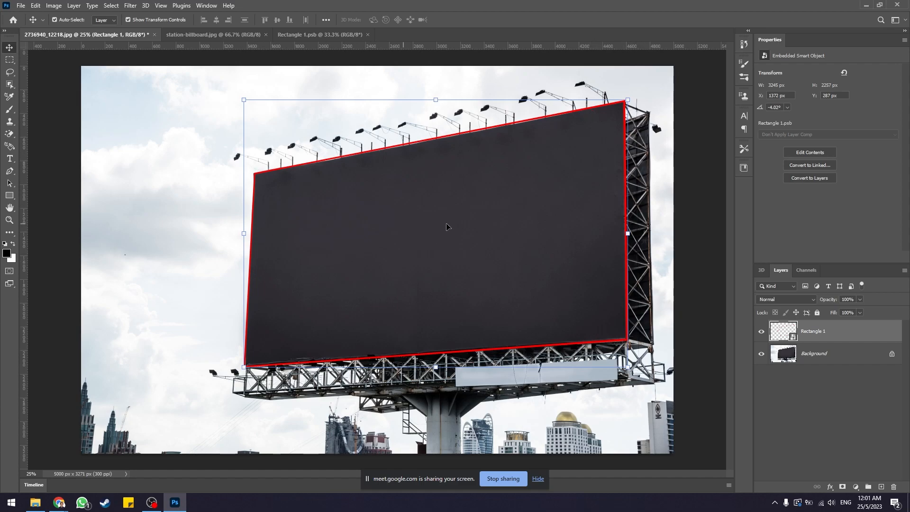
pyautogui.click(704, 231)
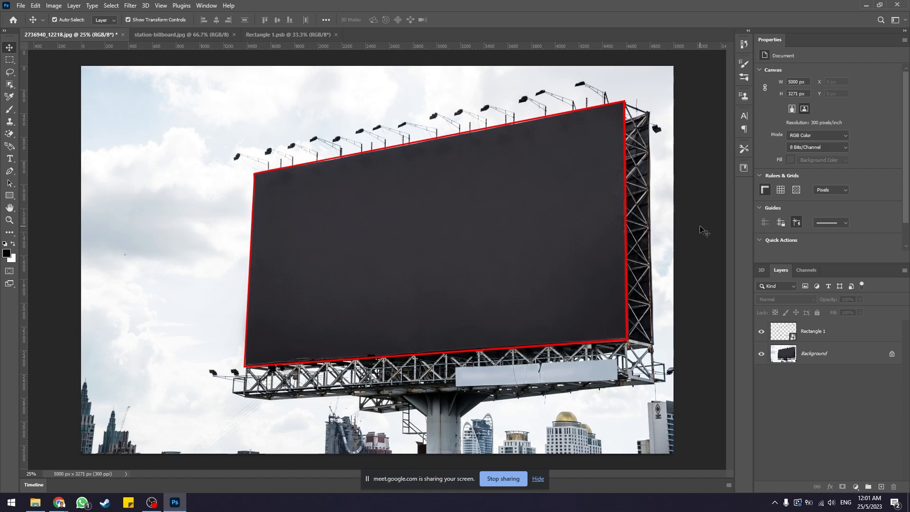
pyautogui.click(783, 330)
pyautogui.doubleClick(783, 330)
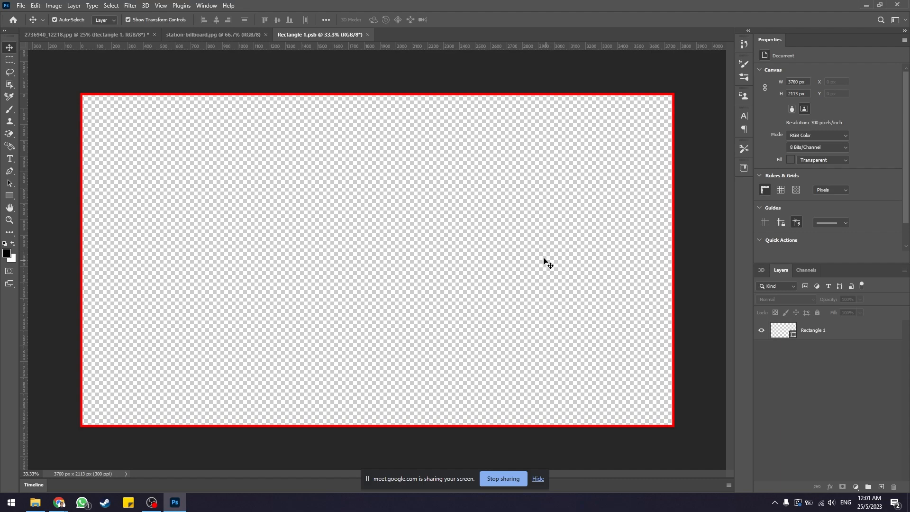
pyautogui.click(113, 36)
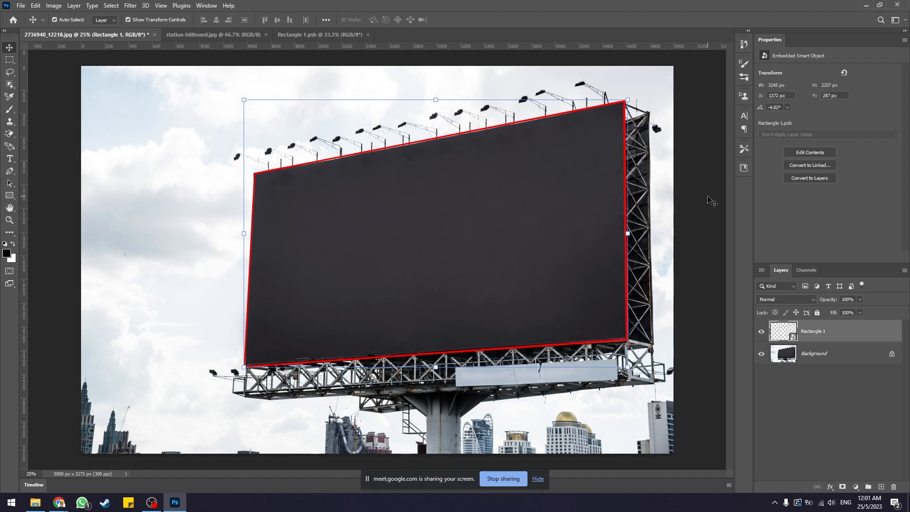
pyautogui.click(709, 198)
# Step: In the Rectangle 1 smart object's contents, add an empty layer and delete the red outlined rectangle layer
pyautogui.doubleClick(785, 327)
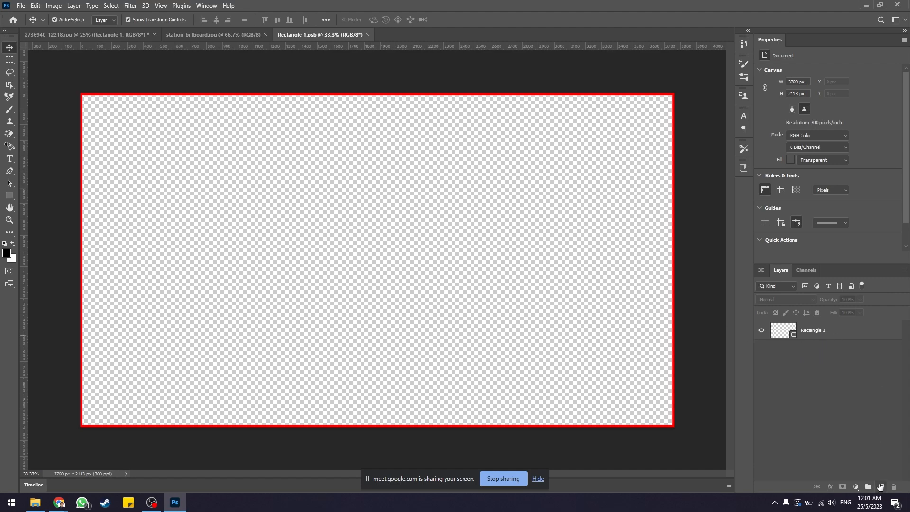
pyautogui.click(881, 487)
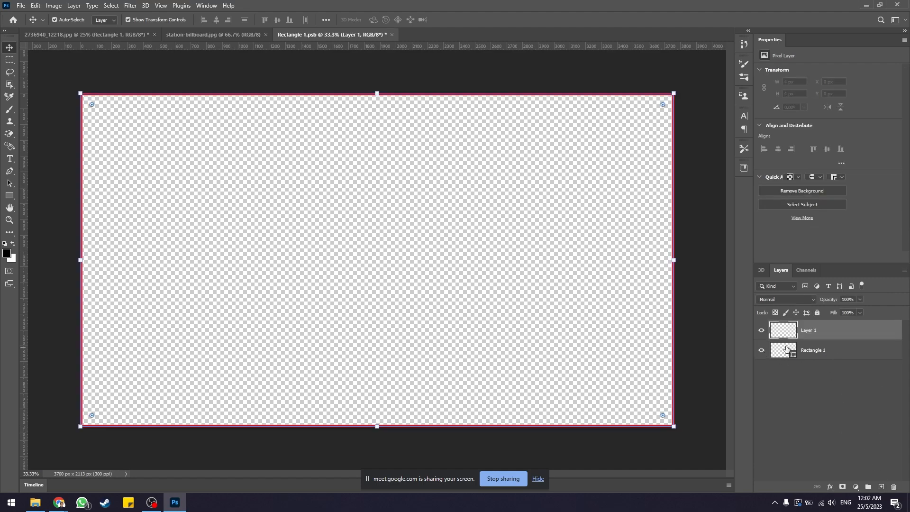
pyautogui.click(839, 353)
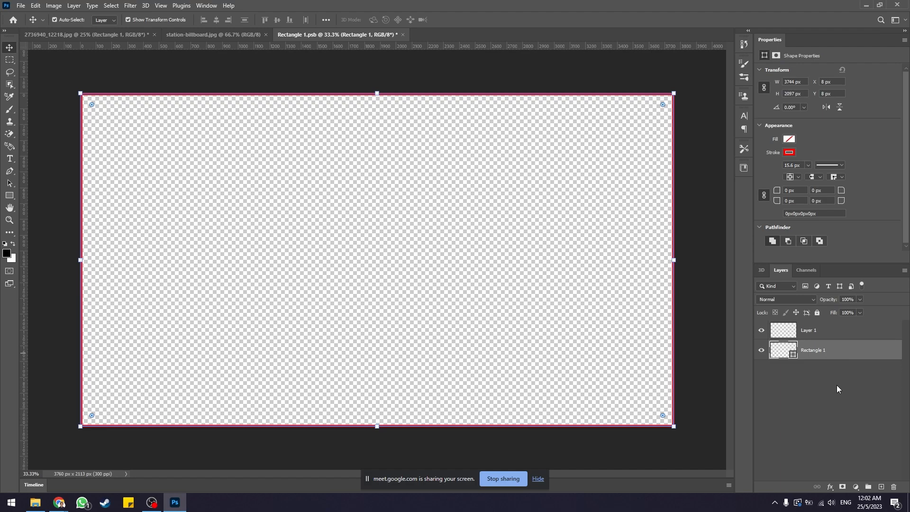
pyautogui.press('Delete')
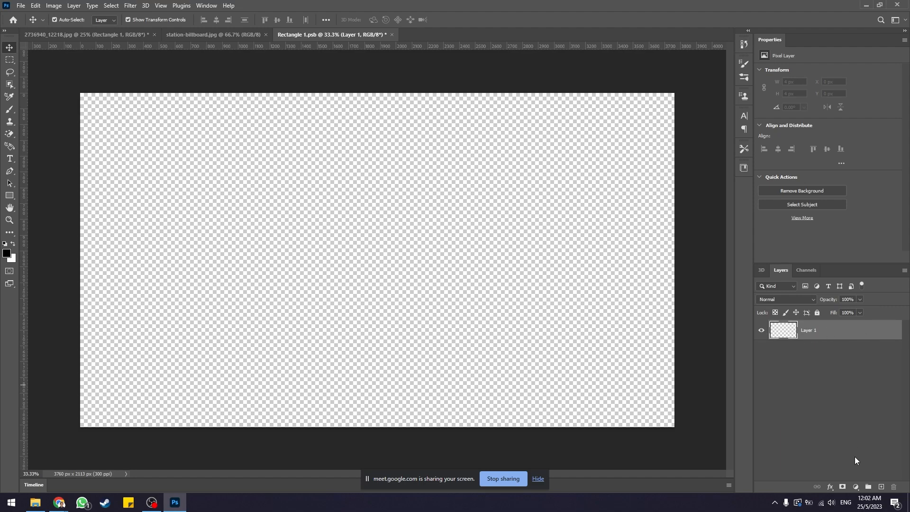
# Step: Add a Solid Color fill layer in white (ffffff) as the artwork's background
pyautogui.click(856, 489)
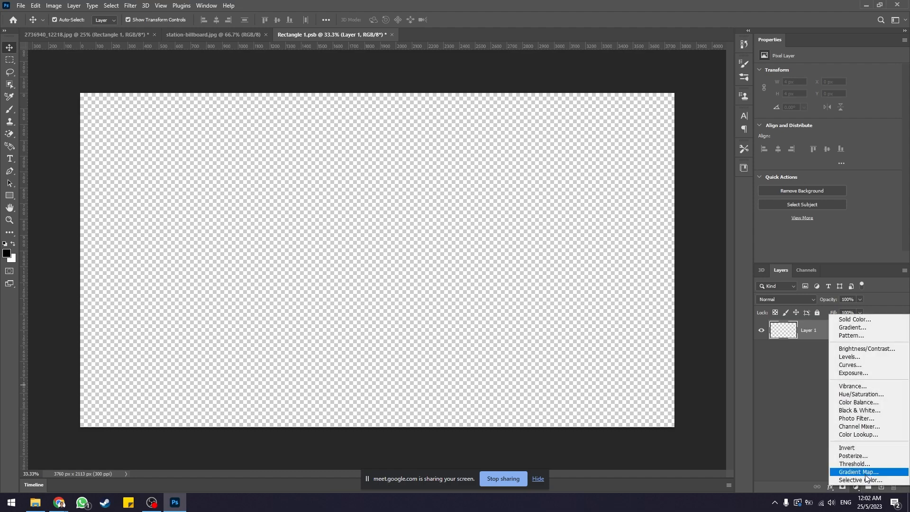
pyautogui.click(861, 320)
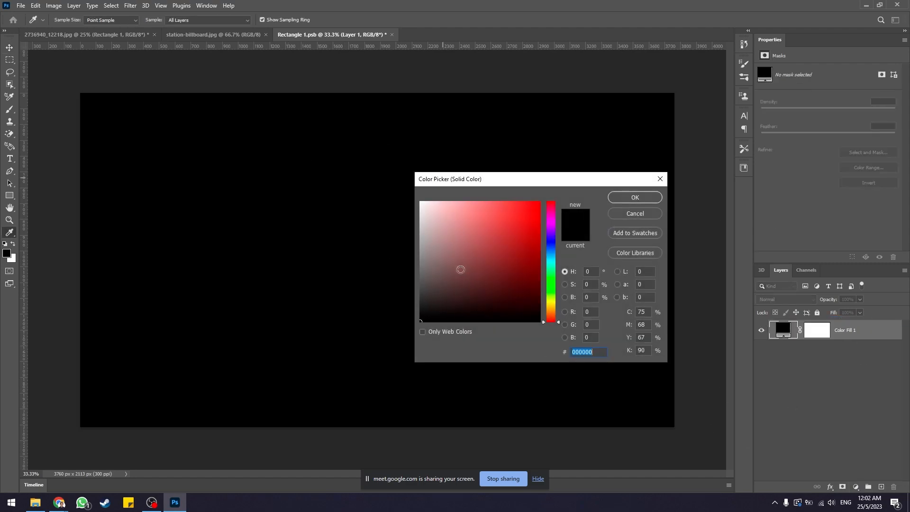
pyautogui.click(452, 216)
pyautogui.moveTo(452, 216); pyautogui.dragTo(398, 177)
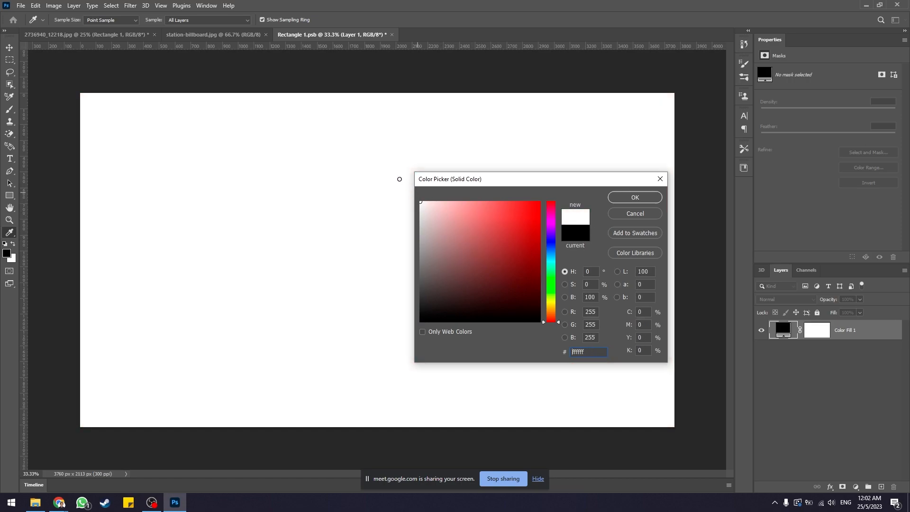
pyautogui.click(630, 203)
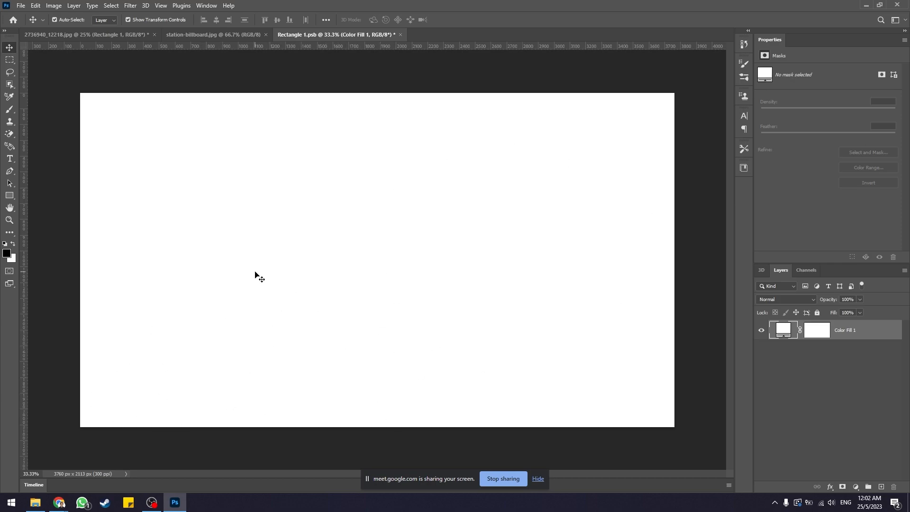
# Step: Set up the Type tool with the Lato Black Regular font and a teal text colour
pyautogui.click(11, 160)
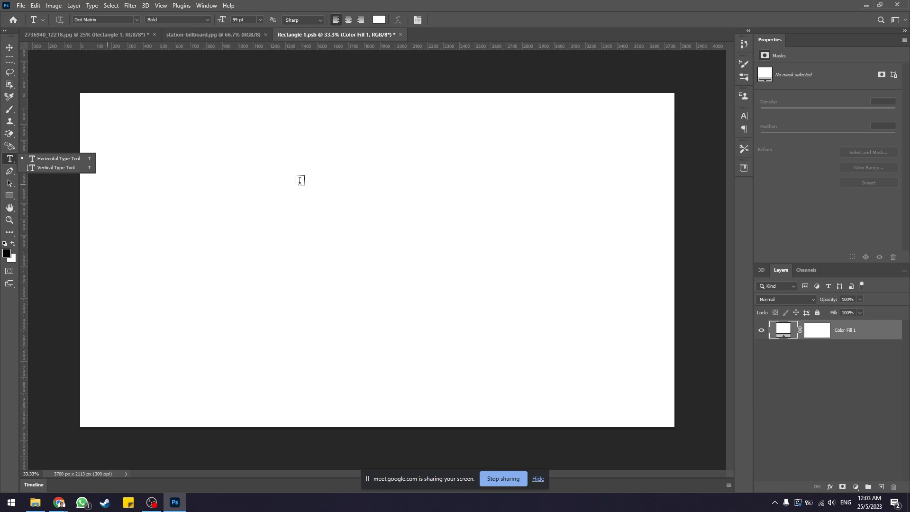
pyautogui.click(123, 19)
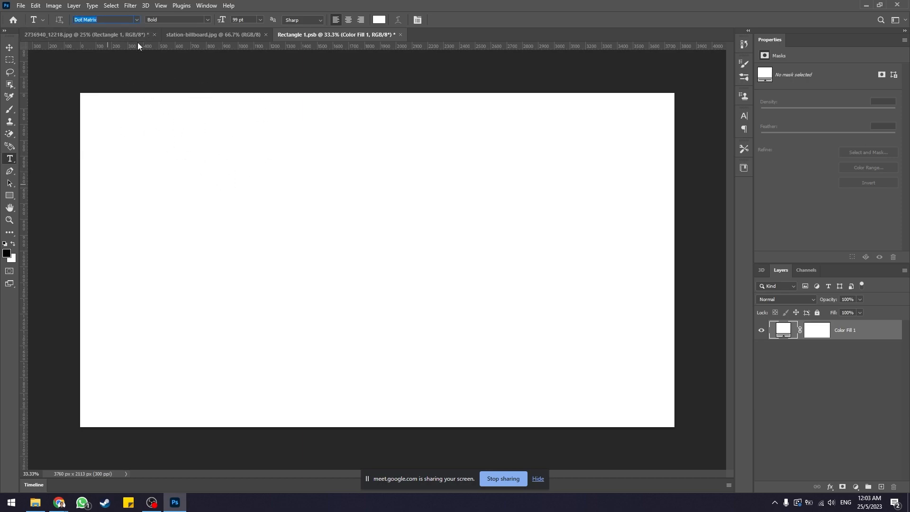
pyautogui.write('t')
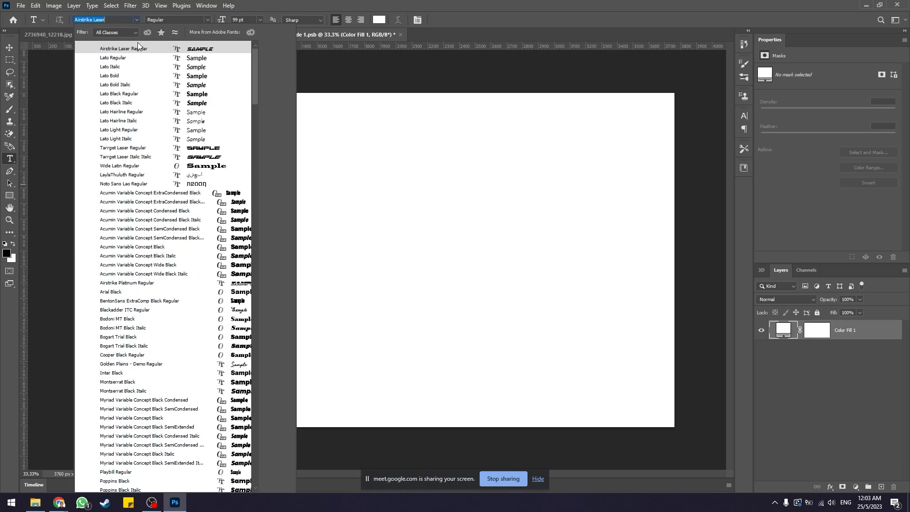
pyautogui.press('BackSpace')
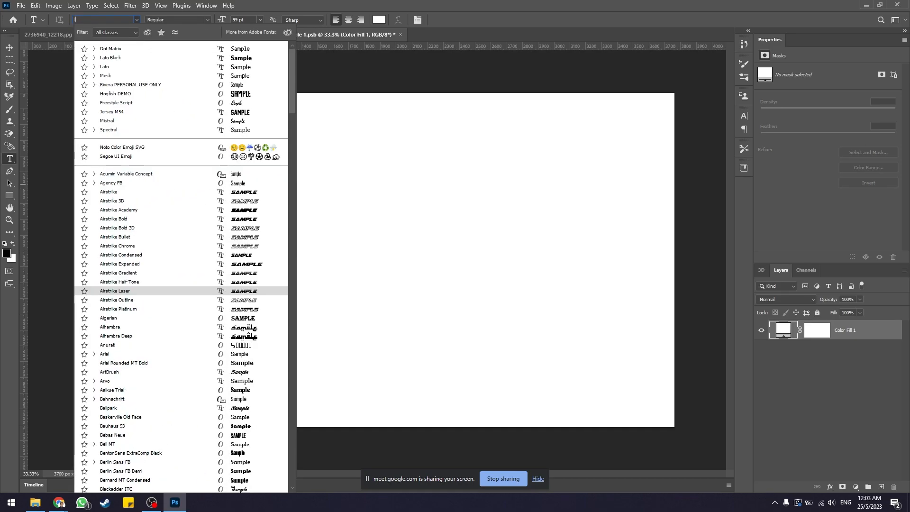
pyautogui.write('lato')
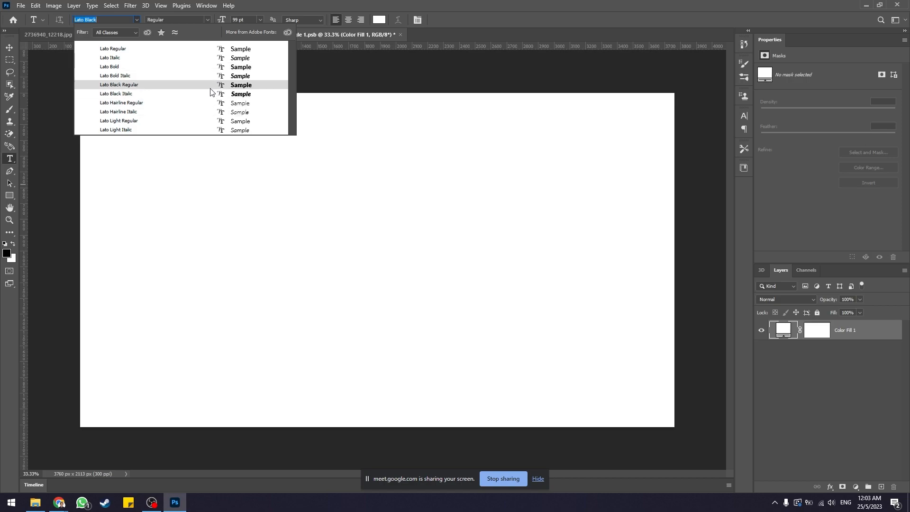
pyautogui.click(177, 85)
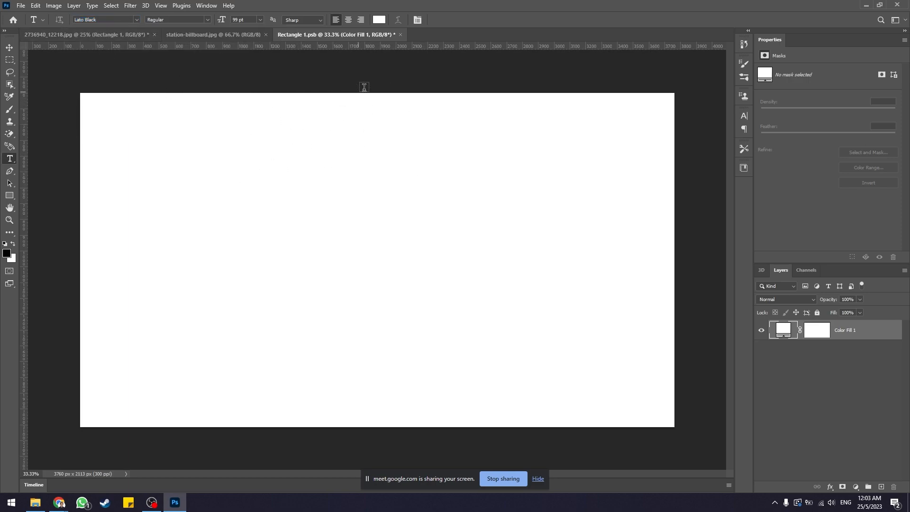
pyautogui.click(378, 19)
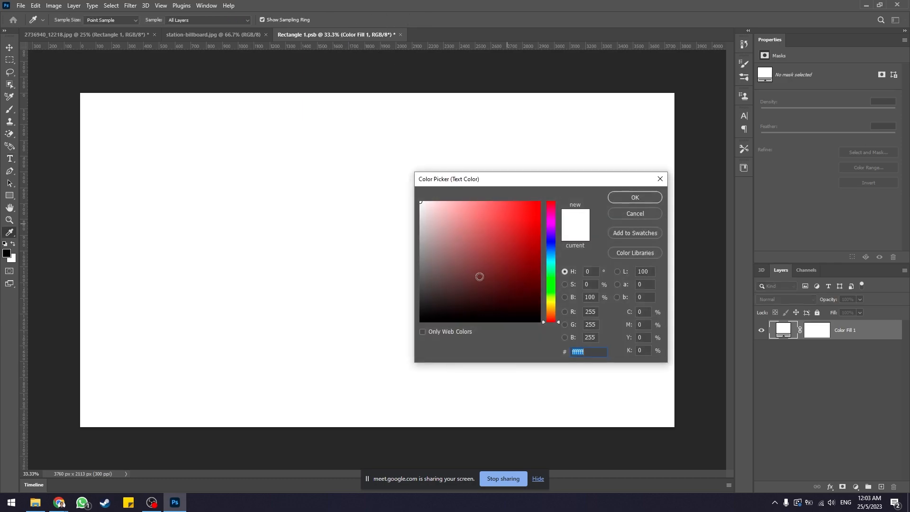
pyautogui.moveTo(555, 244); pyautogui.dragTo(523, 261)
pyautogui.click(526, 257)
pyautogui.click(629, 197)
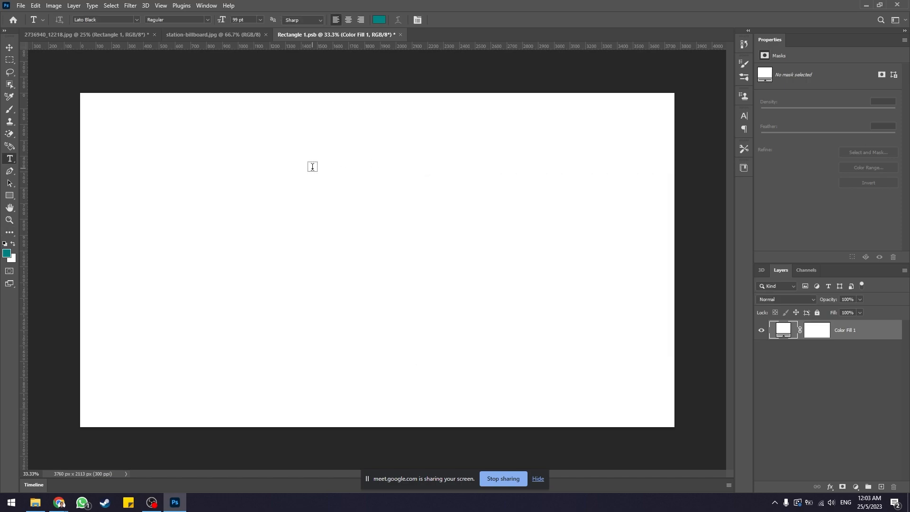
# Step: Add a text layer in the upper part of the white artwork, reading "reasons to" on one line and "refresh yourself" on the next
pyautogui.click(279, 180)
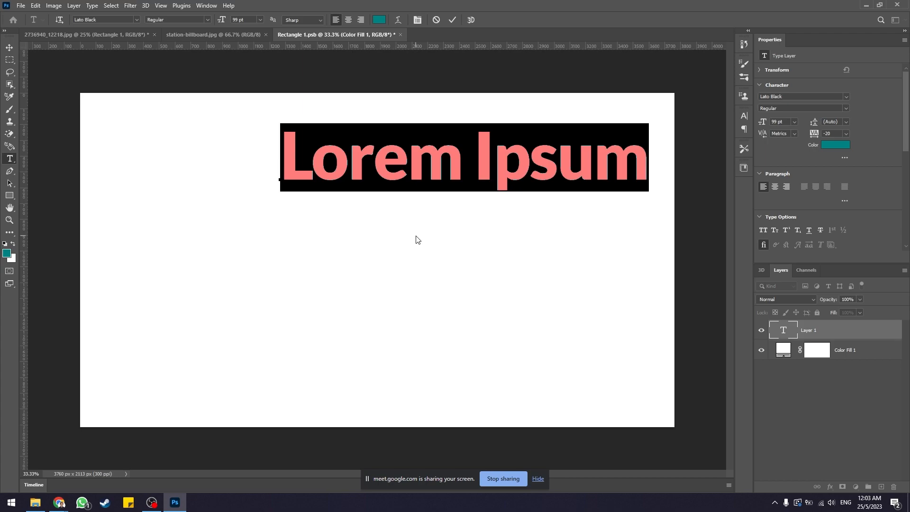
pyautogui.write('r')
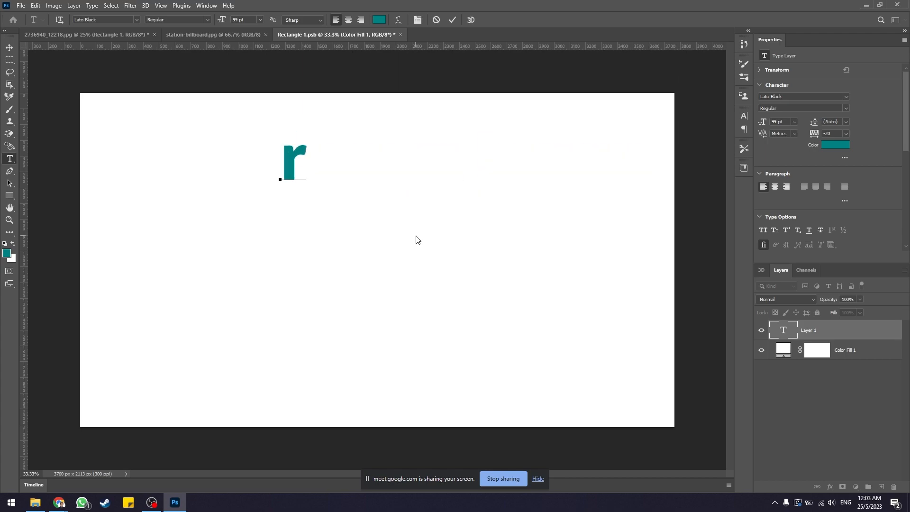
pyautogui.write('ea')
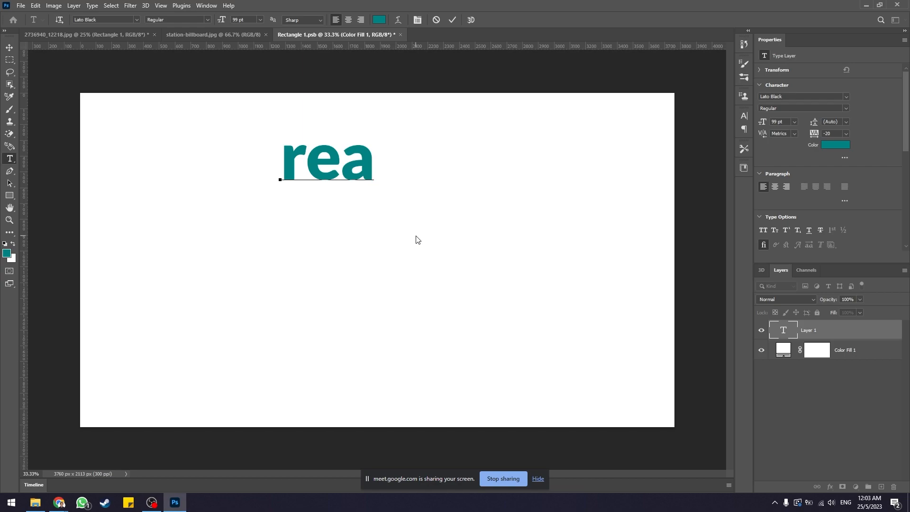
pyautogui.write('sonss')
pyautogui.press('BackSpace')
pyautogui.write('to')
pyautogui.press('Return')
pyautogui.write('refresh')
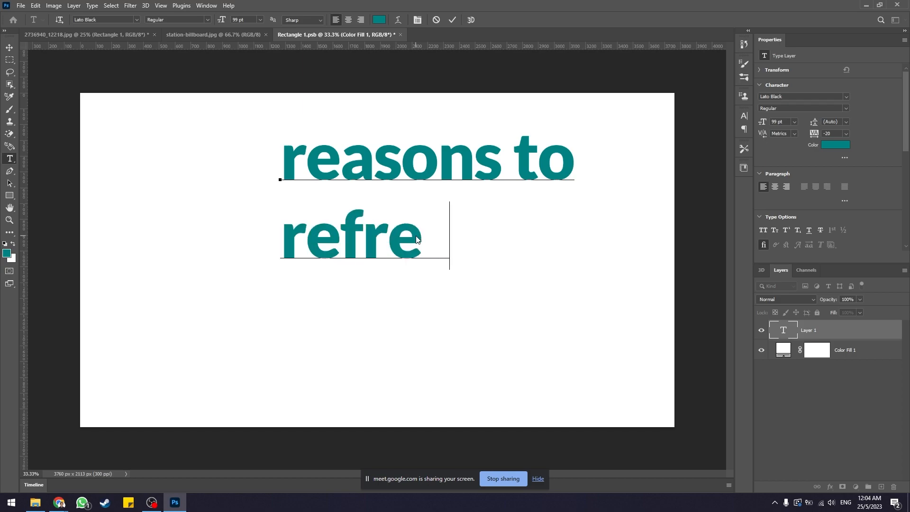
pyautogui.press('BackSpace')
pyautogui.press('BackSpace')
pyautogui.write('yourse')
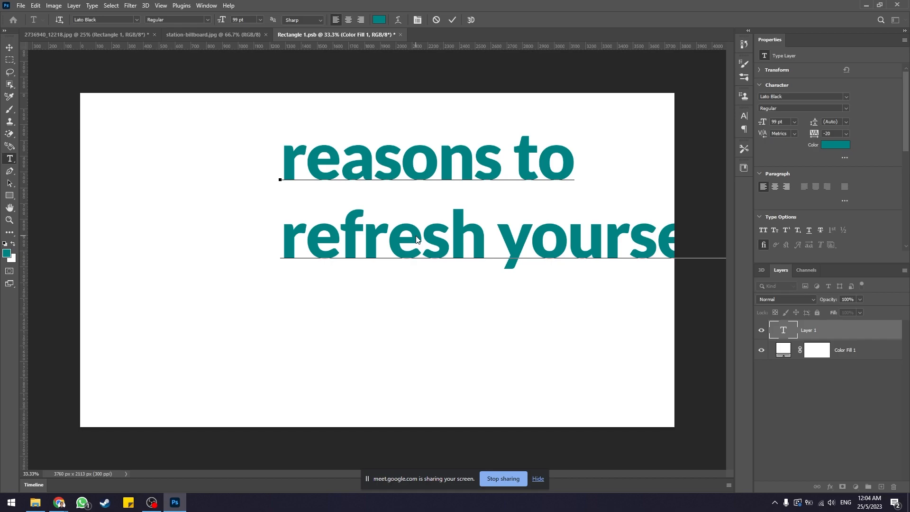
# Step: Recolour all of the headline text to the blue-green 0e7487
pyautogui.hotkey('ctrl', 'a')
pyautogui.click(379, 19)
pyautogui.moveTo(558, 261); pyautogui.dragTo(554, 258)
pyautogui.write('0e7487')
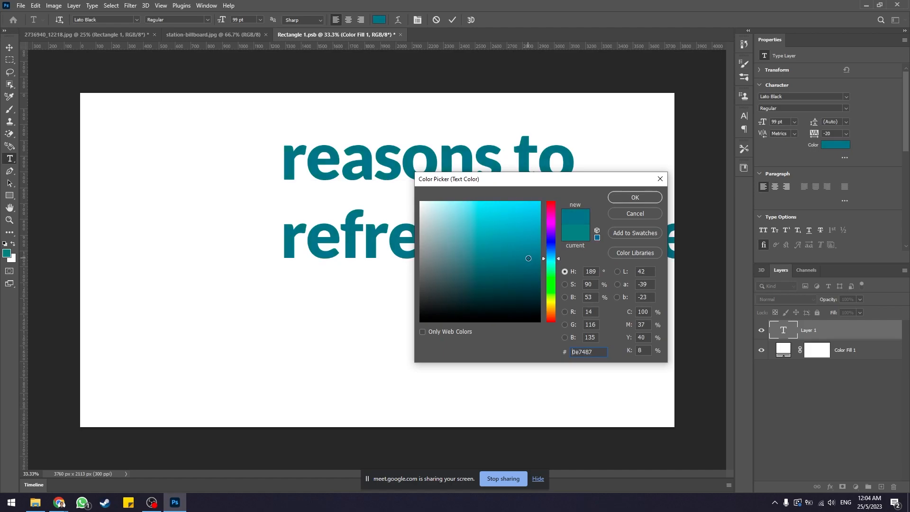
pyautogui.click(621, 197)
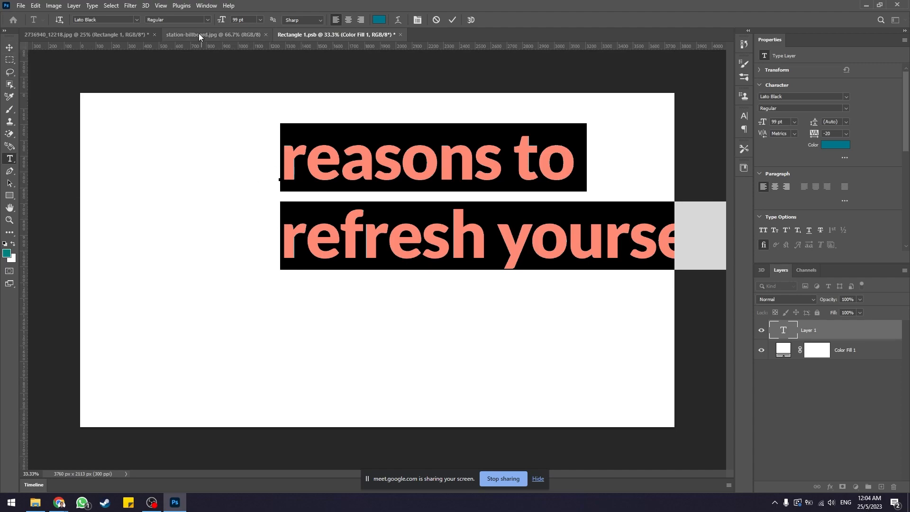
# Step: Reduce the whole headline to 86 pt and indent "reasons to" with leading spaces so it sits towards the end of "refresh yourself"
pyautogui.moveTo(224, 22); pyautogui.dragTo(217, 22)
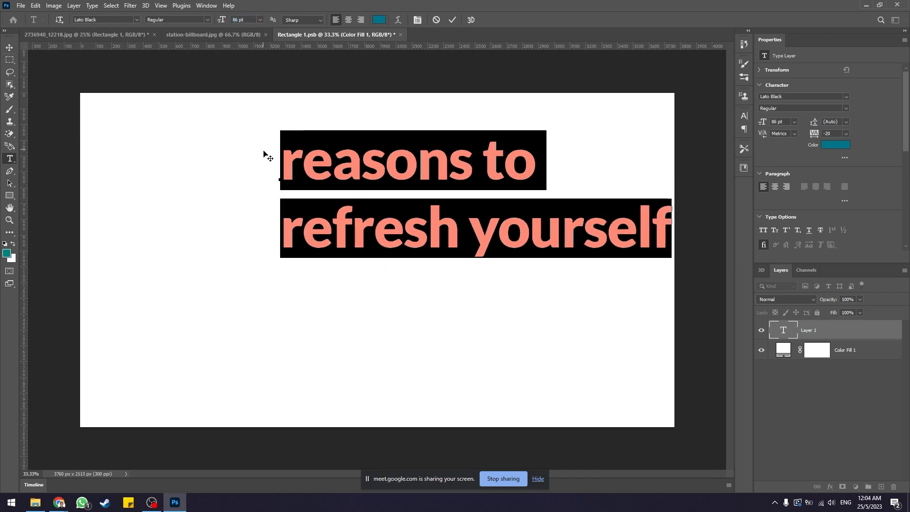
pyautogui.click(284, 158)
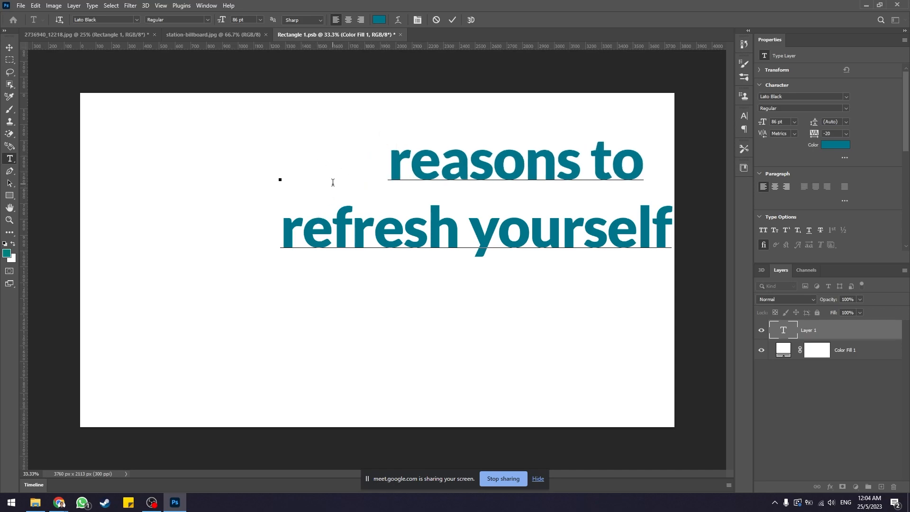
# Step: Enlarge only the words "reasons to" to 96 pt so the line ends level with "refresh yourself"
pyautogui.click(399, 165)
pyautogui.moveTo(399, 165); pyautogui.dragTo(672, 232)
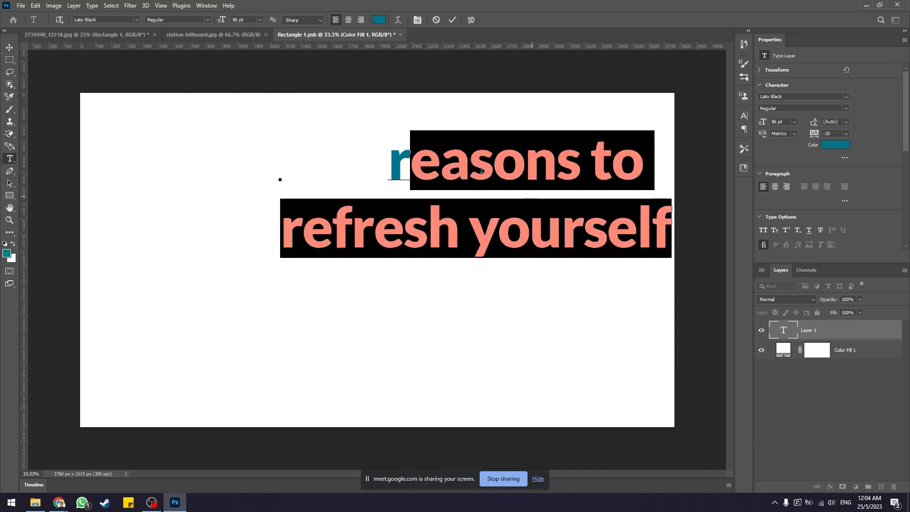
pyautogui.moveTo(398, 163); pyautogui.dragTo(672, 232)
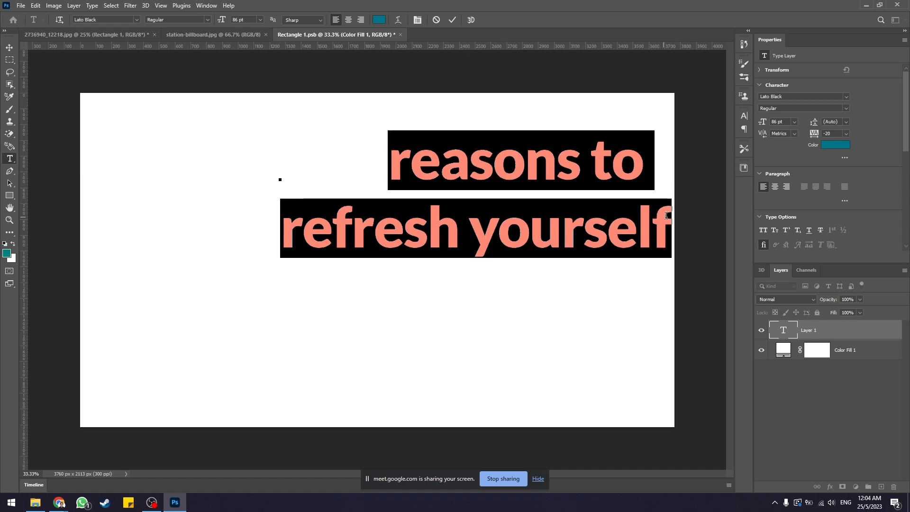
pyautogui.click(552, 160)
pyautogui.moveTo(390, 162); pyautogui.dragTo(648, 165)
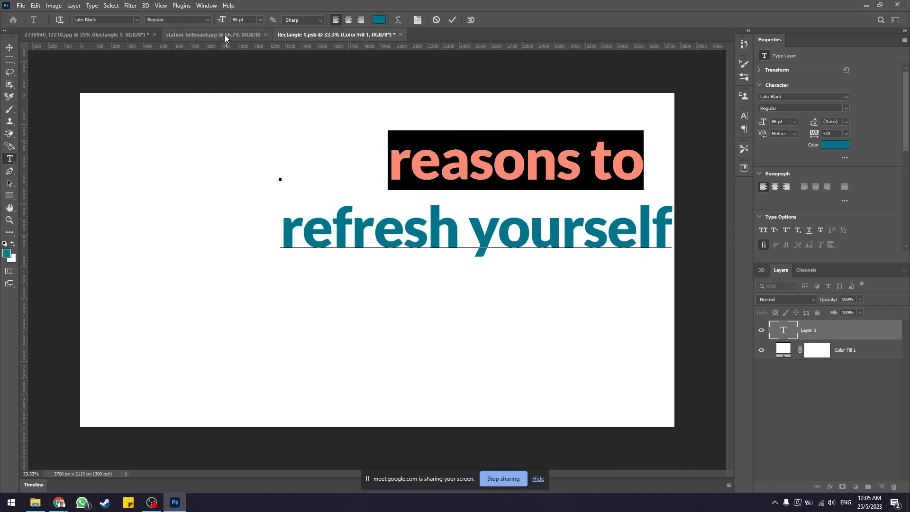
pyautogui.moveTo(222, 21); pyautogui.dragTo(228, 22)
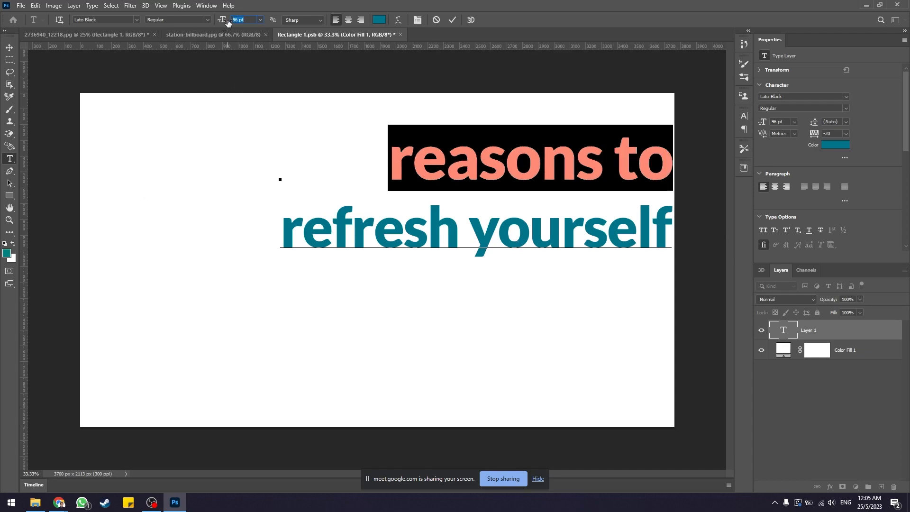
# Step: Shift the headline slightly left to leave a margin at the right edge of the artwork, and deselect it
pyautogui.click(9, 48)
pyautogui.moveTo(565, 237); pyautogui.dragTo(545, 238)
pyautogui.click(611, 112)
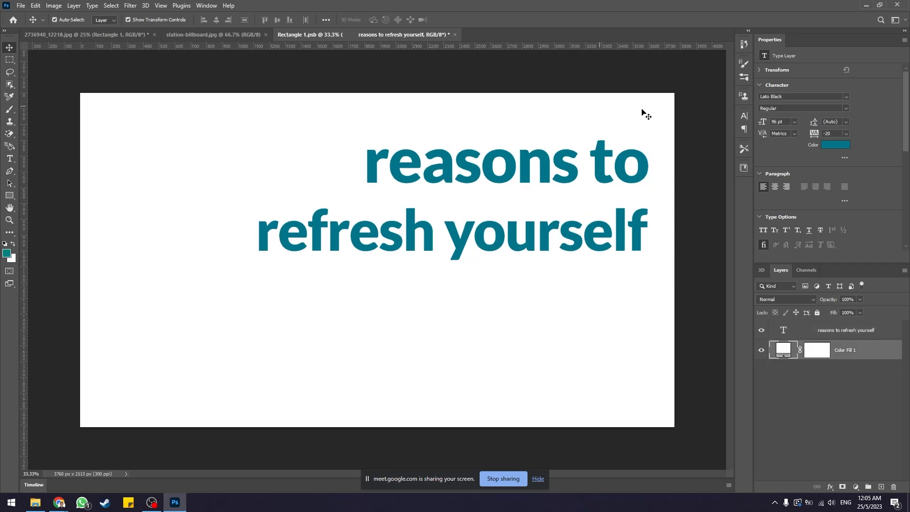
# Step: Save the smart object's artwork and check how the headline looks on the billboard in 2736940_12218.jpg
pyautogui.hotkey('ctrl', 's')
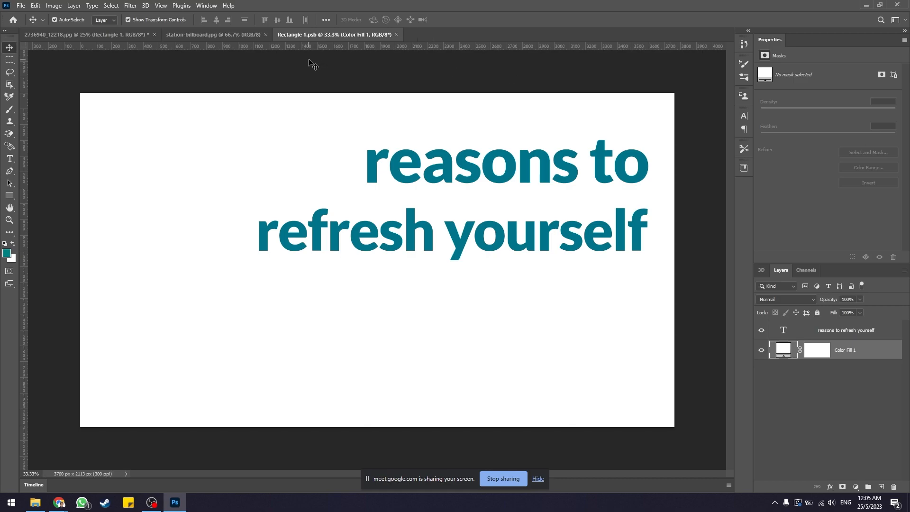
pyautogui.click(74, 34)
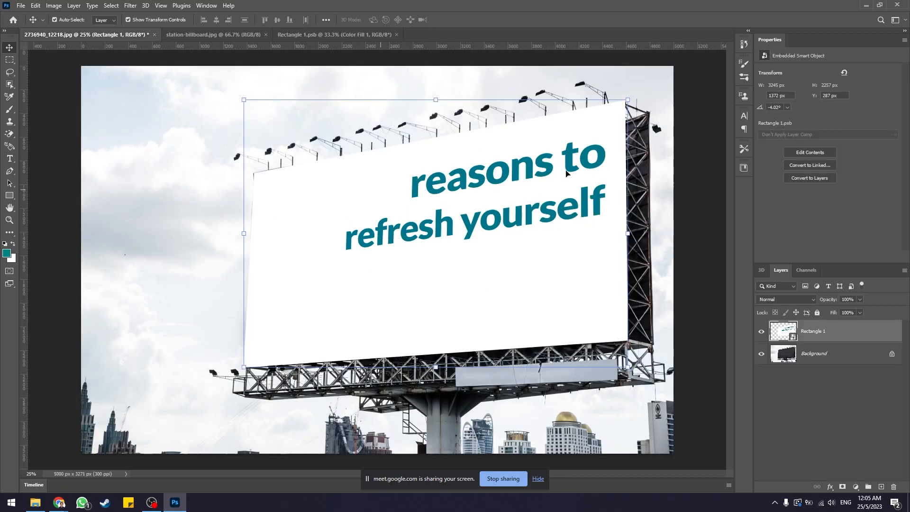
pyautogui.click(515, 234)
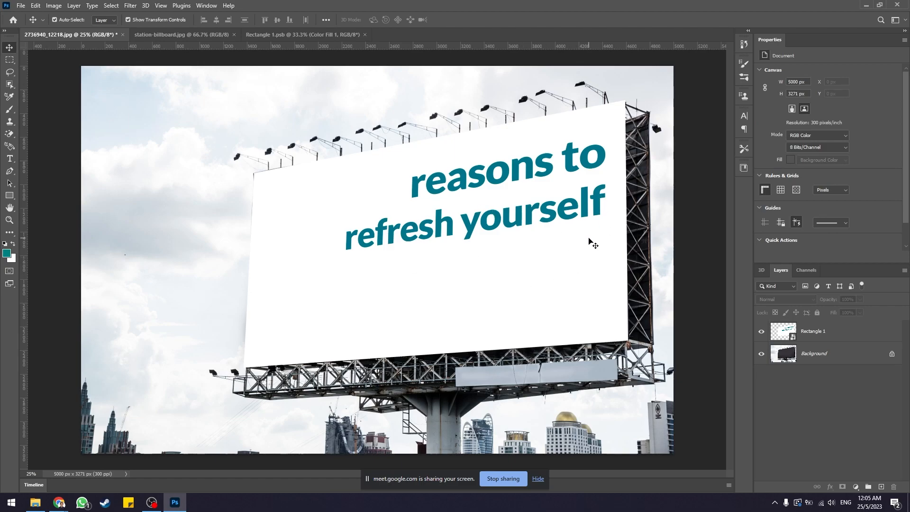
# Step: Return to Rectangle 1.psb and draw a black rectangle of about 517 × 394 px just left of "reasons to"
pyautogui.click(315, 35)
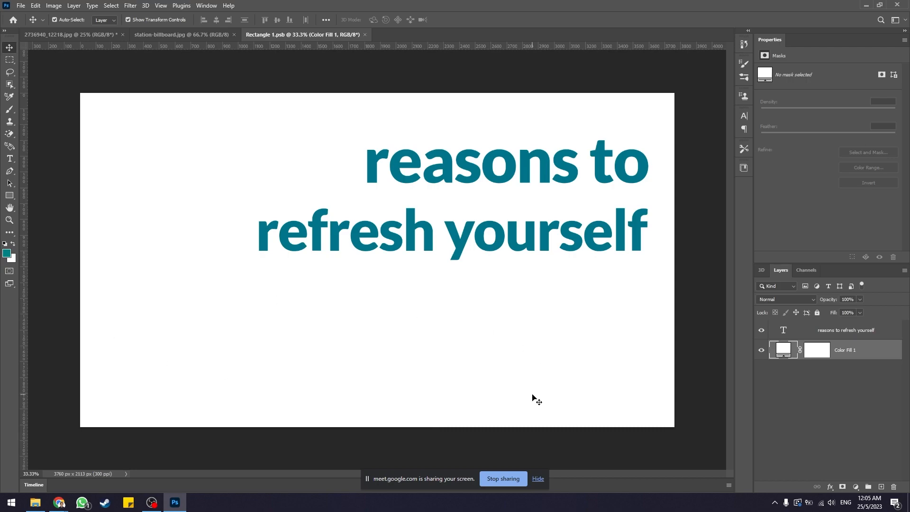
pyautogui.press('a')
pyautogui.click(10, 195)
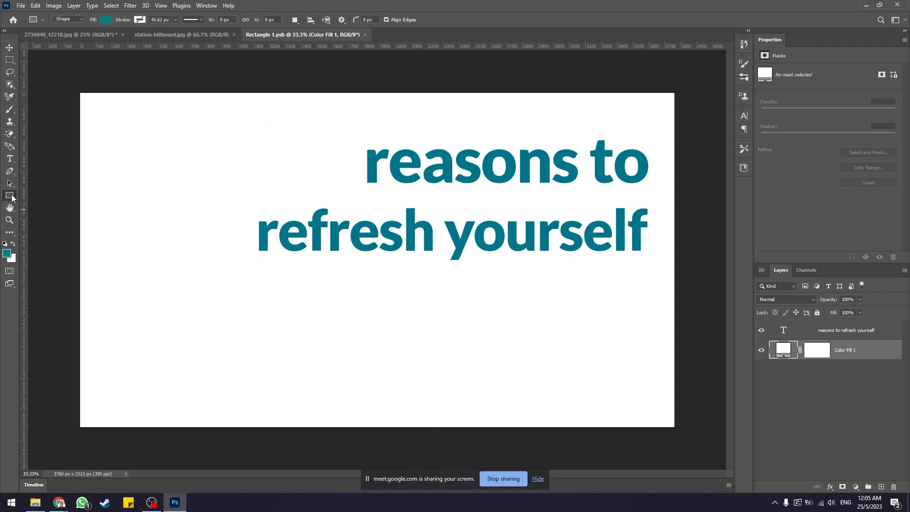
pyautogui.click(111, 21)
pyautogui.click(115, 70)
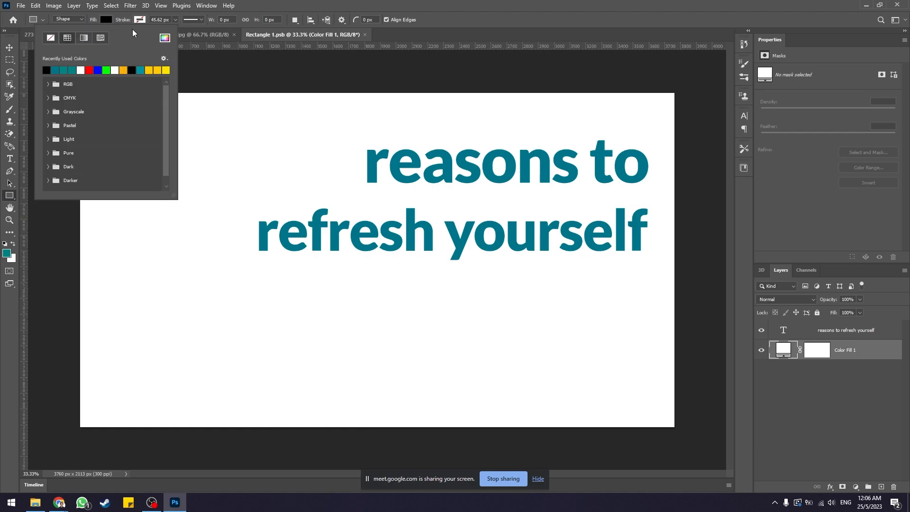
pyautogui.click(107, 19)
pyautogui.click(108, 19)
pyautogui.click(277, 137)
pyautogui.moveTo(273, 134)
pyautogui.mouseDown()
pyautogui.moveTo(319, 179)
pyautogui.moveTo(359, 186)
pyautogui.moveTo(355, 196)
pyautogui.mouseUp()
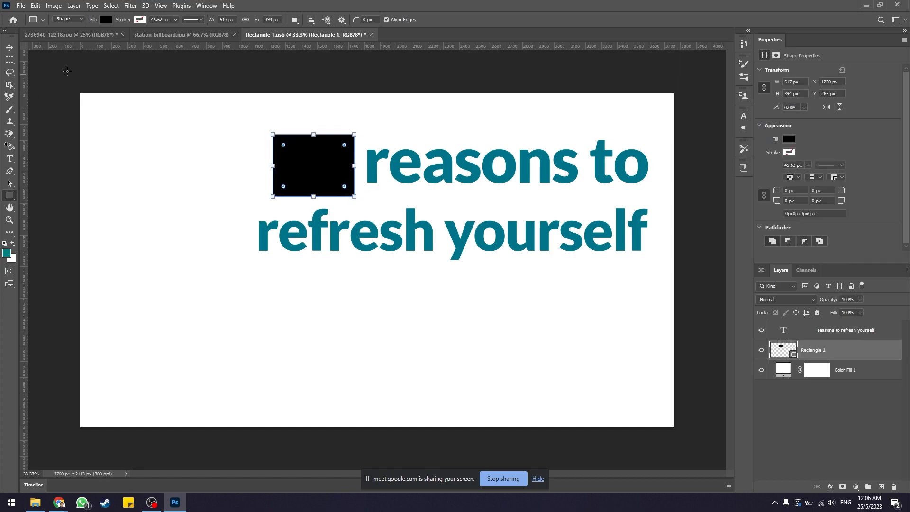
pyautogui.click(10, 48)
pyautogui.moveTo(300, 174); pyautogui.dragTo(295, 169)
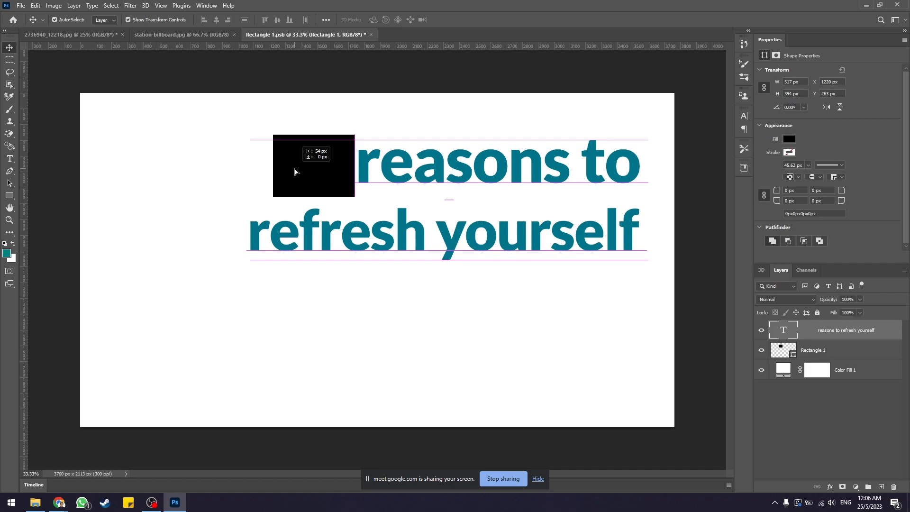
pyautogui.hotkey('ctrl', 'z')
pyautogui.click(253, 114)
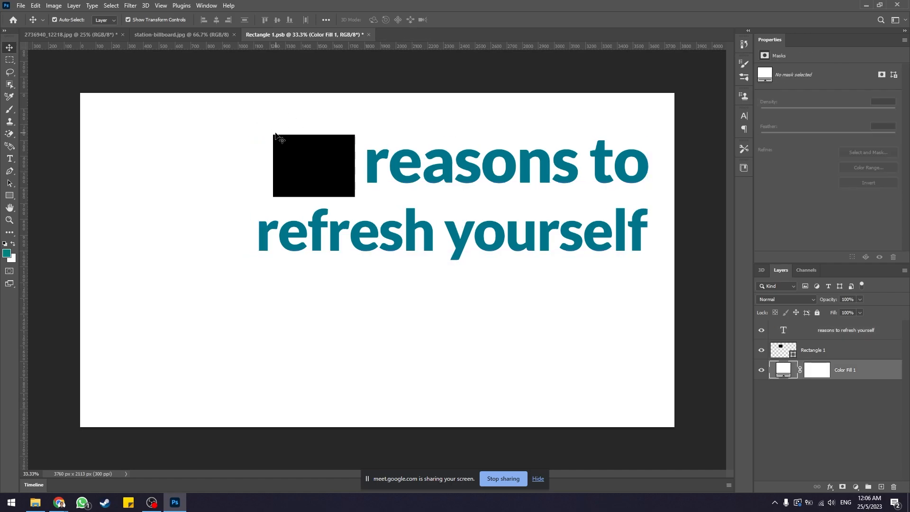
# Step: Reposition the black rectangle beside "reasons to", at about X 1184 px and Y 277 px, and apply the transform
pyautogui.click(279, 139)
pyautogui.click(273, 134)
pyautogui.moveTo(293, 154); pyautogui.dragTo(287, 156)
pyautogui.press('Up')
pyautogui.press('Up')
pyautogui.press('Up')
pyautogui.press('Up')
pyautogui.press('Up')
pyautogui.press('Up')
pyautogui.press('Right')
pyautogui.press('Right')
pyautogui.press('Right')
pyautogui.press('Right')
pyautogui.press('Right')
pyautogui.press('Right')
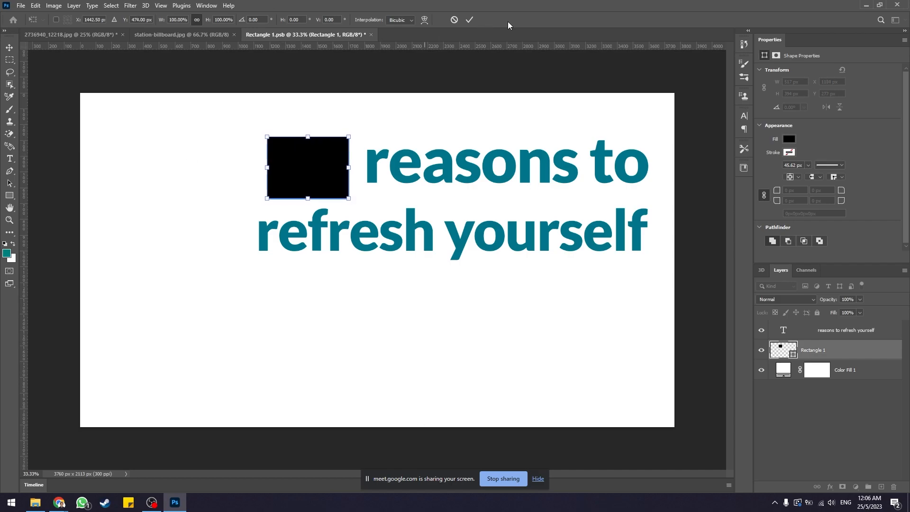
pyautogui.click(472, 19)
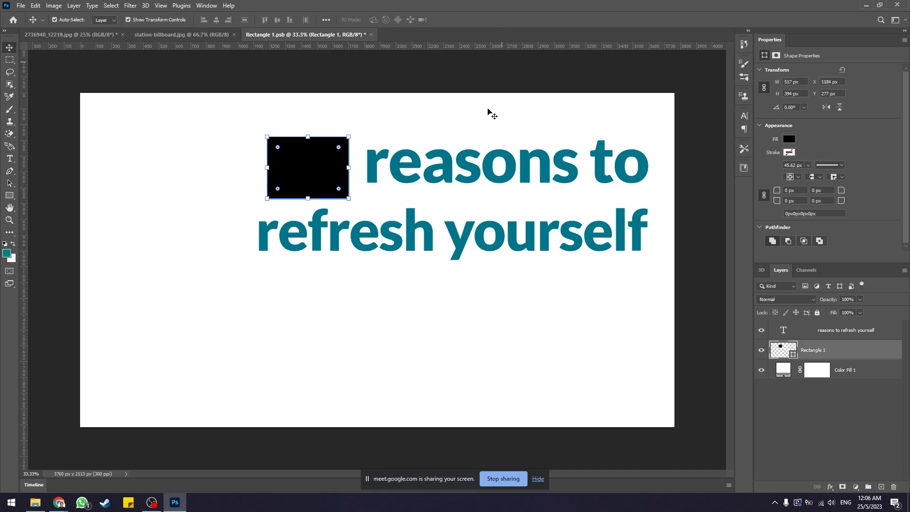
pyautogui.click(233, 278)
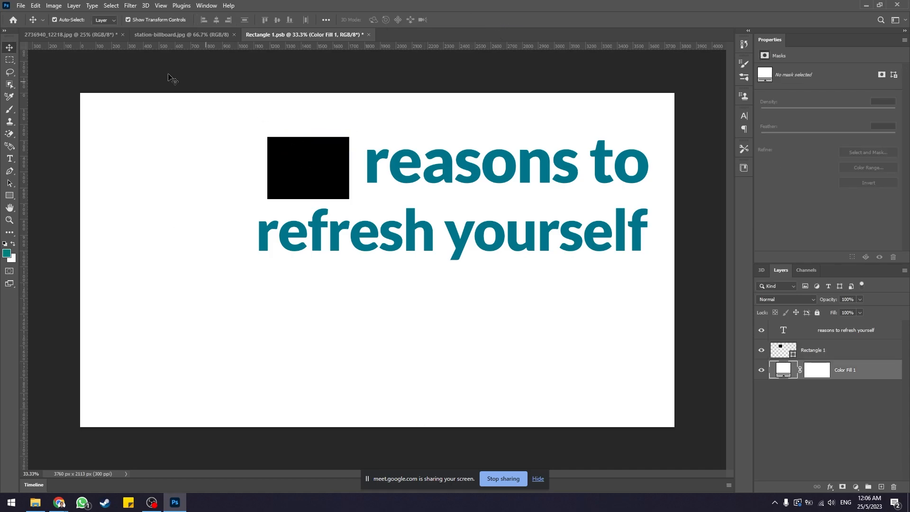
# Step: Add a text layer reading "37" in the lower left of the artwork and set its font to Dot Matrix Bold
pyautogui.click(10, 160)
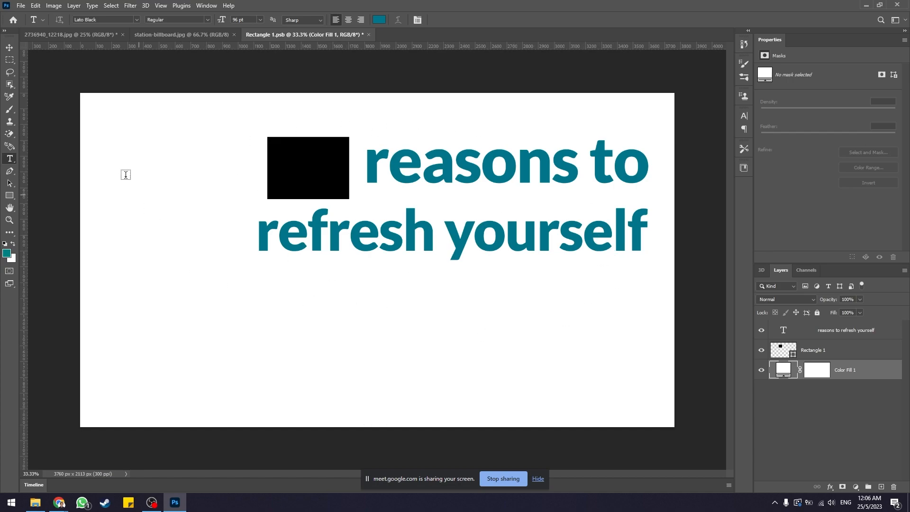
pyautogui.click(121, 353)
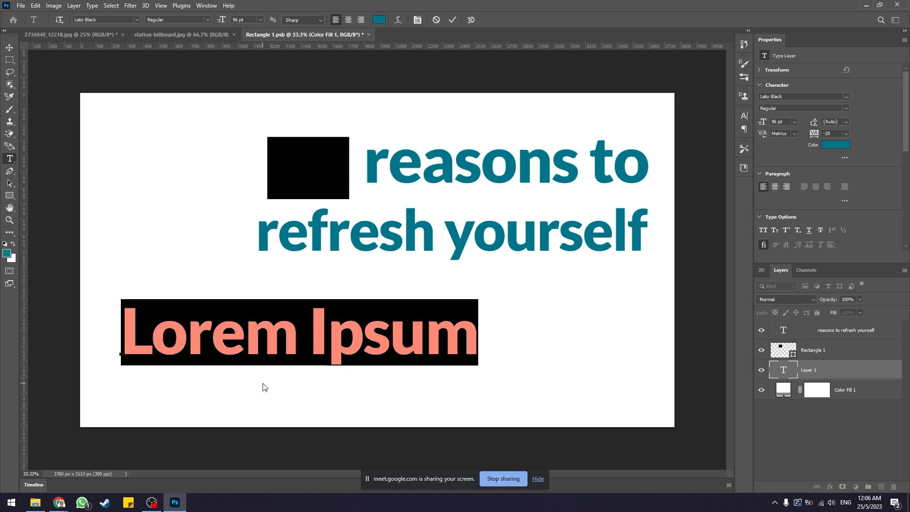
pyautogui.write('37')
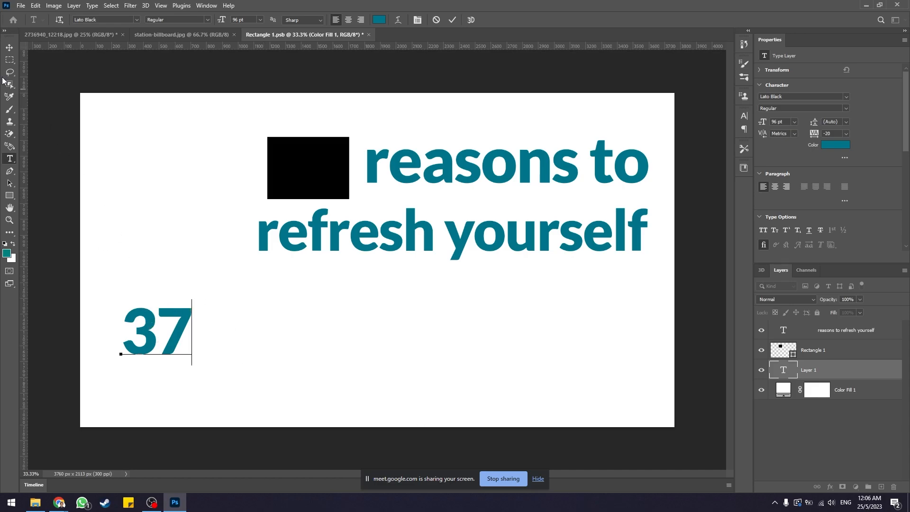
pyautogui.hotkey('ctrl', 'a')
pyautogui.click(108, 21)
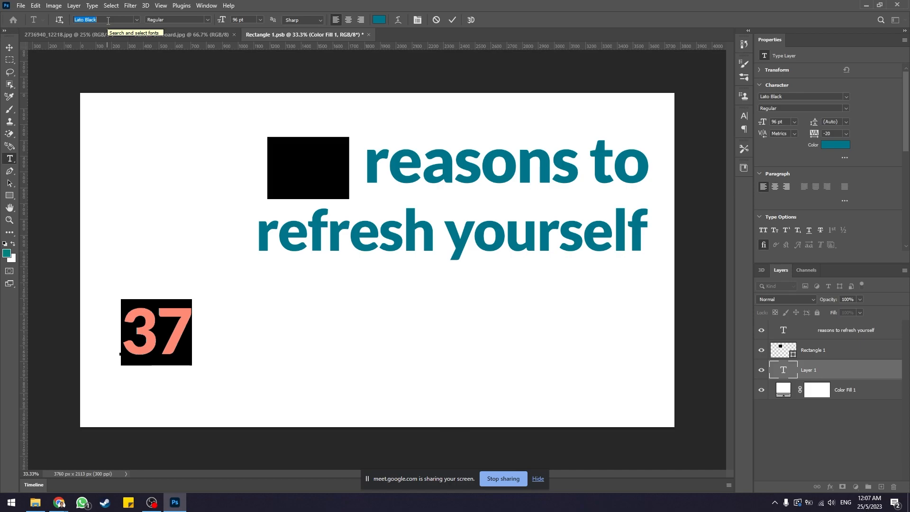
pyautogui.write('dot')
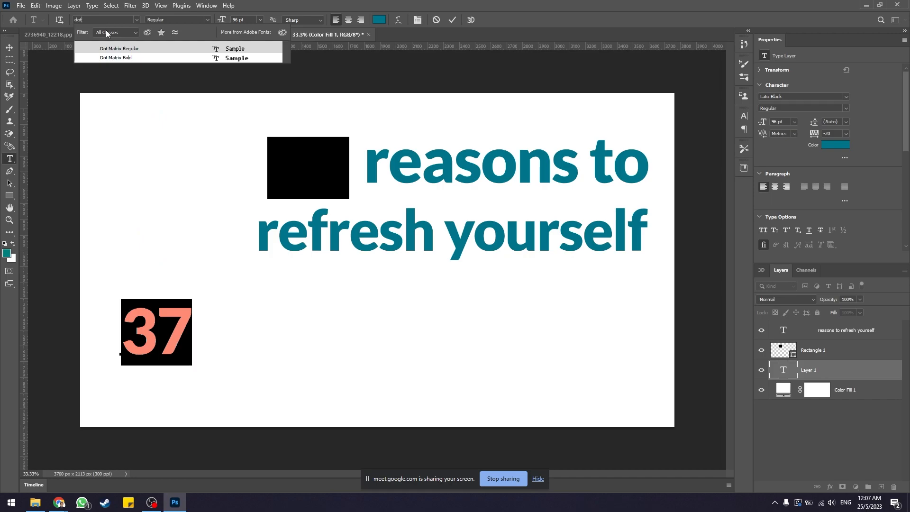
pyautogui.click(115, 58)
# Step: Recolour the "37" text to a bright yellowish orange
pyautogui.click(140, 332)
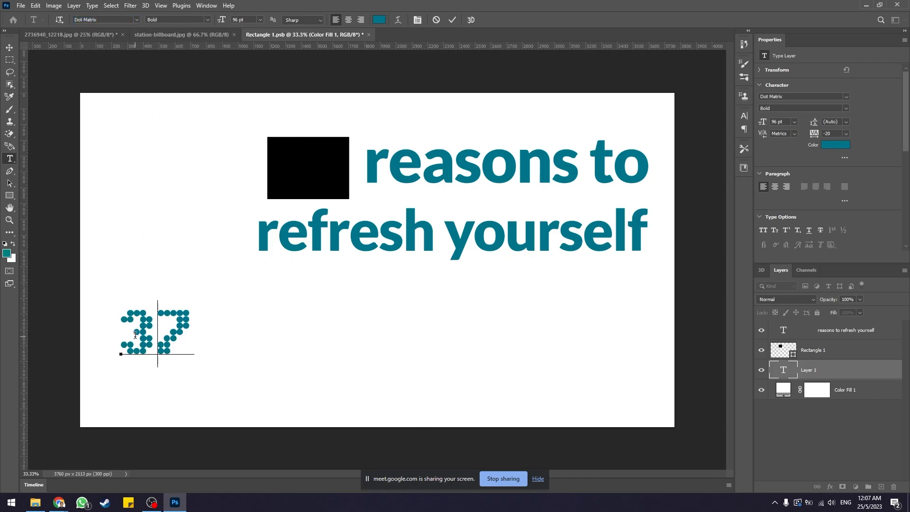
pyautogui.doubleClick(136, 334)
pyautogui.click(380, 19)
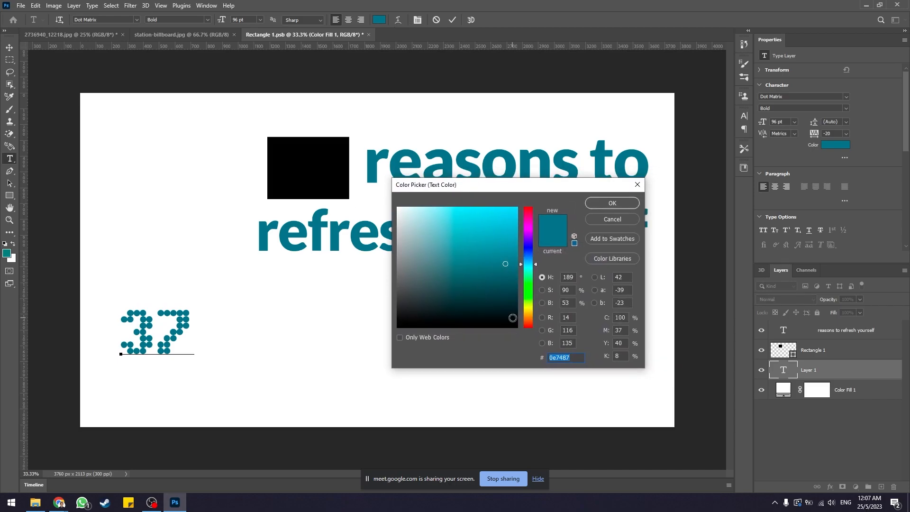
pyautogui.moveTo(534, 316); pyautogui.dragTo(538, 321)
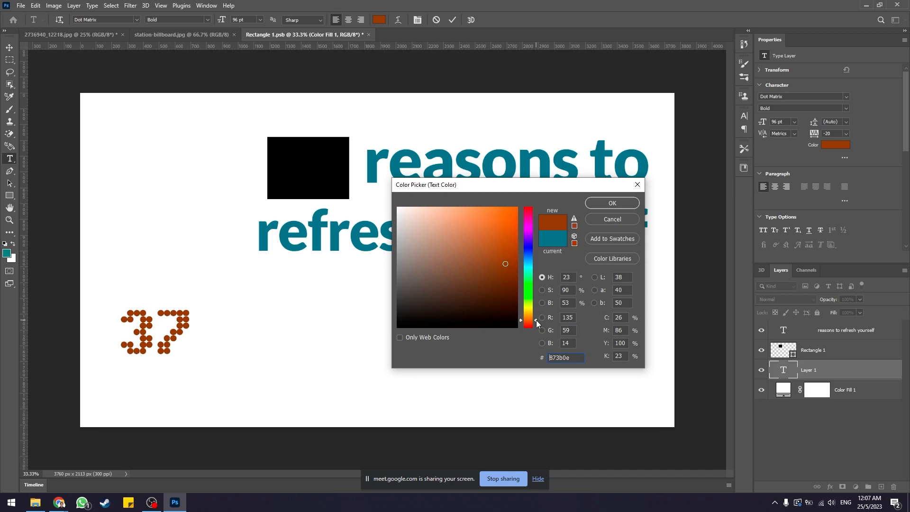
pyautogui.click(510, 218)
pyautogui.write('f85f03')
pyautogui.moveTo(530, 322); pyautogui.dragTo(529, 316)
pyautogui.click(510, 206)
pyautogui.moveTo(519, 203); pyautogui.dragTo(531, 198)
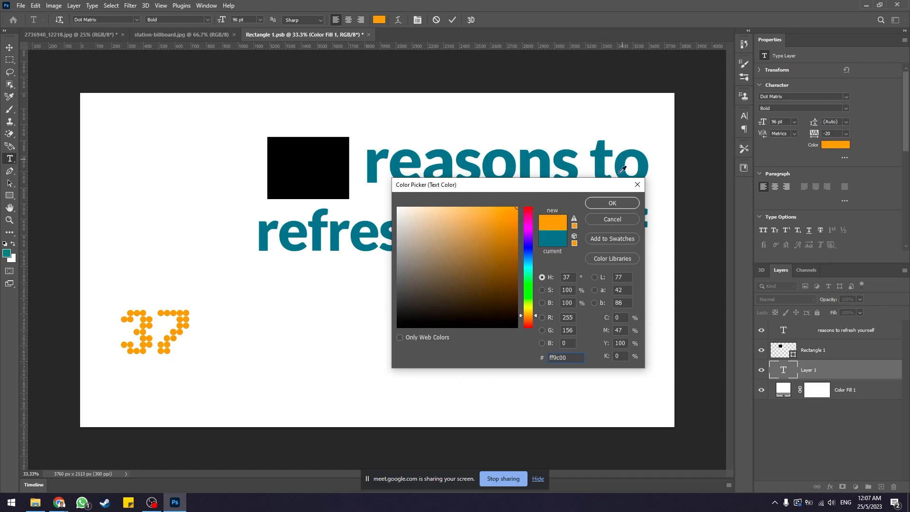
pyautogui.moveTo(531, 314); pyautogui.dragTo(529, 314)
pyautogui.click(615, 202)
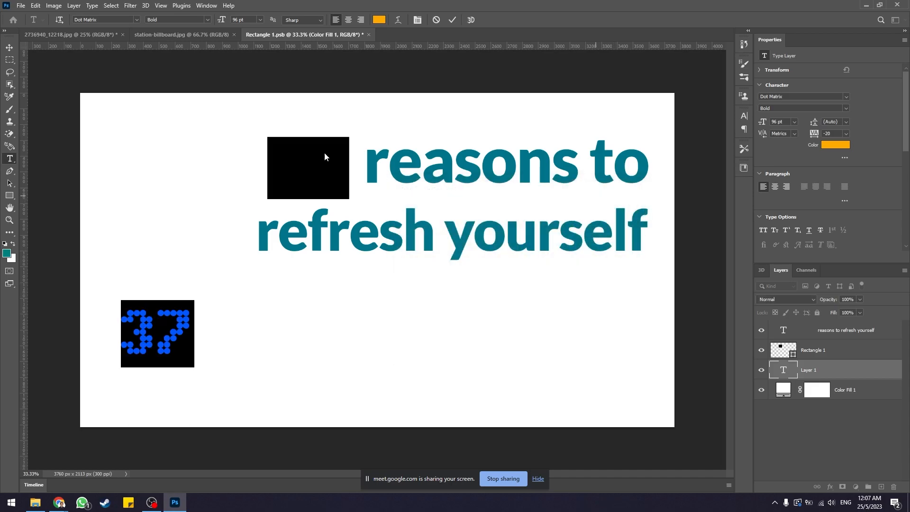
# Step: Move the "37" onto the black rectangle and bring its layer above Rectangle 1
pyautogui.click(10, 47)
pyautogui.moveTo(145, 334); pyautogui.dragTo(299, 175)
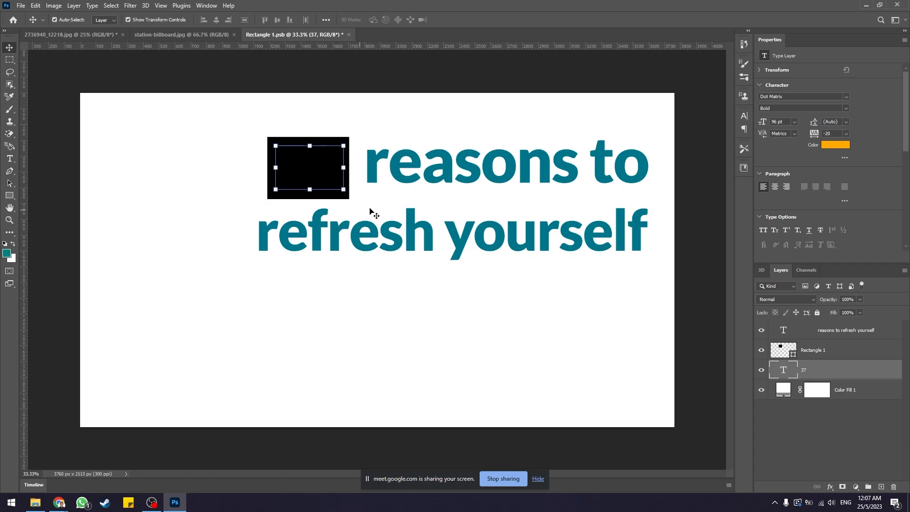
pyautogui.moveTo(852, 353); pyautogui.dragTo(830, 341)
pyautogui.click(839, 423)
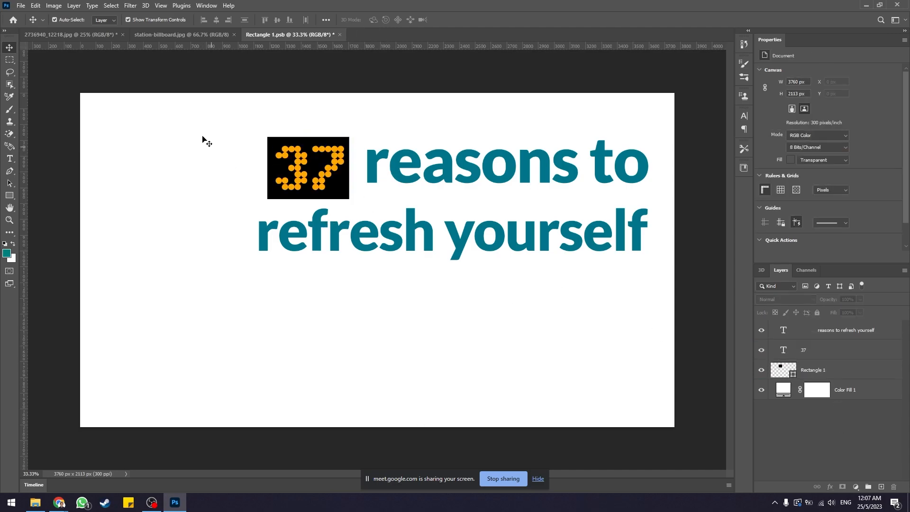
# Step: Scale the "37" text down to about 87% and nudge it toward the lower left of the black rectangle
pyautogui.click(339, 153)
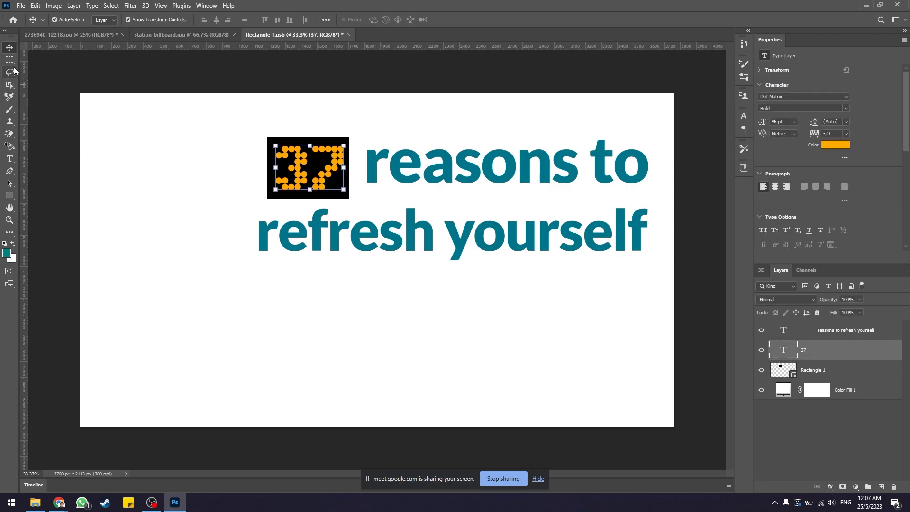
pyautogui.moveTo(345, 145); pyautogui.dragTo(335, 145)
pyautogui.moveTo(318, 176); pyautogui.dragTo(323, 172)
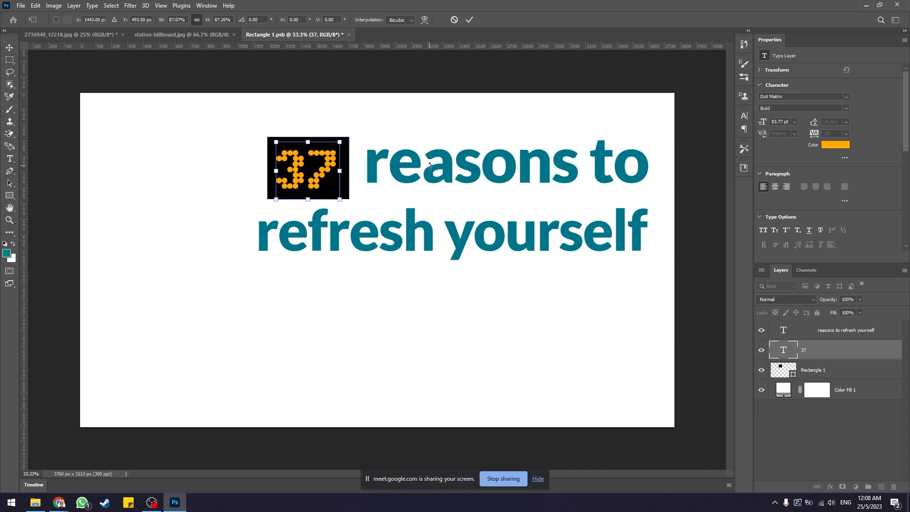
pyautogui.press('Left')
pyautogui.press('Left')
pyautogui.press('Left')
pyautogui.press('Left')
pyautogui.press('Down')
pyautogui.press('Left')
pyautogui.press('Down')
pyautogui.press('Right')
pyautogui.press('Right')
pyautogui.press('Right')
pyautogui.press('Down')
pyautogui.press('Down')
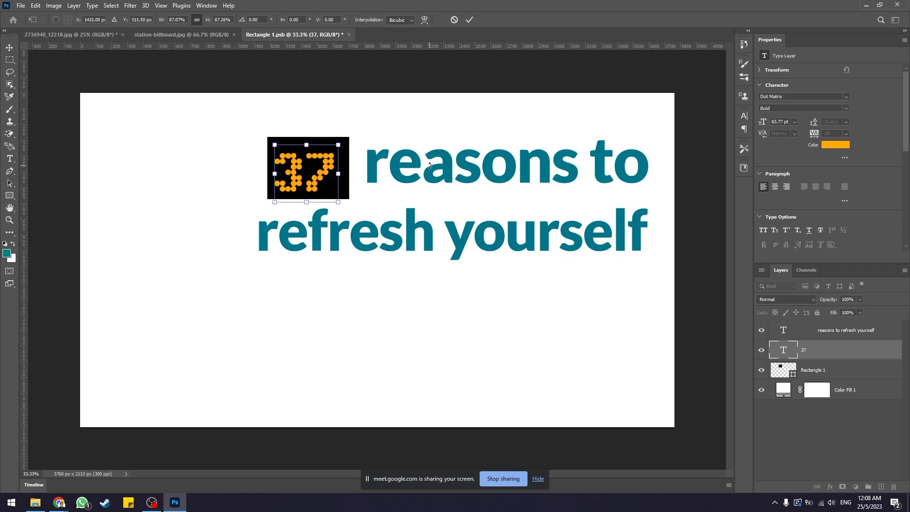
pyautogui.press('Left')
pyautogui.press('Left')
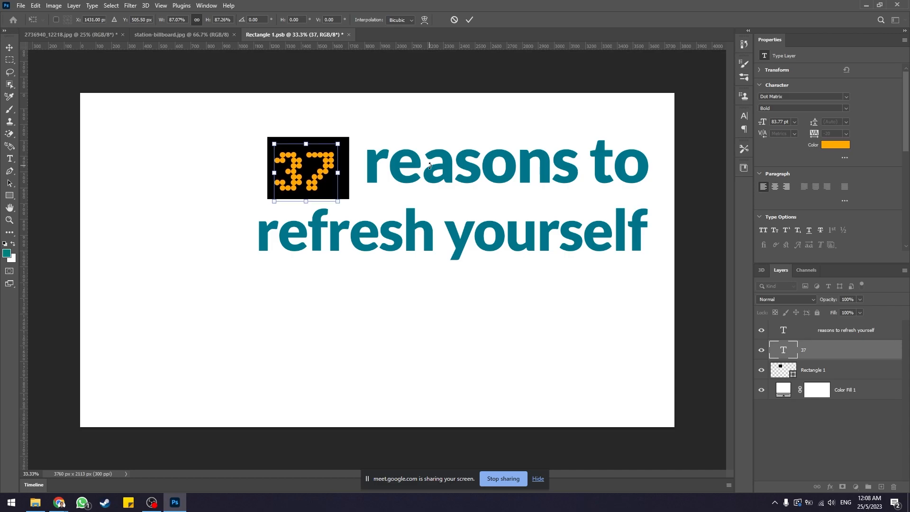
pyautogui.press('Return')
pyautogui.click(254, 193)
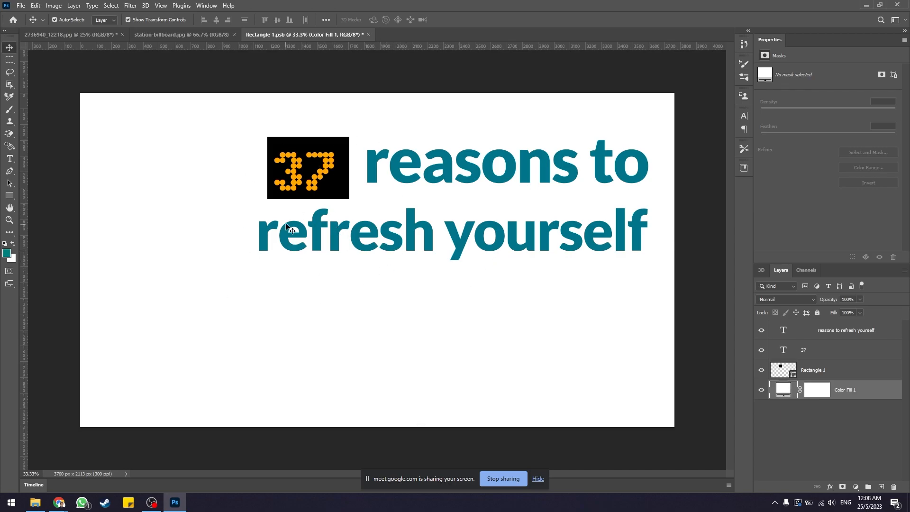
# Step: Draw a circle about 66 px wide left of the black rectangle and fill it with the digits' orange
pyautogui.click(9, 195)
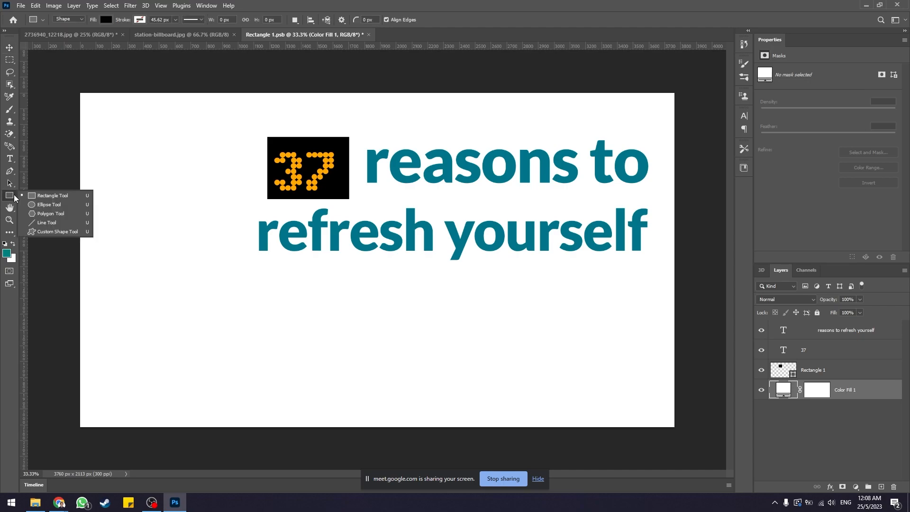
pyautogui.click(47, 205)
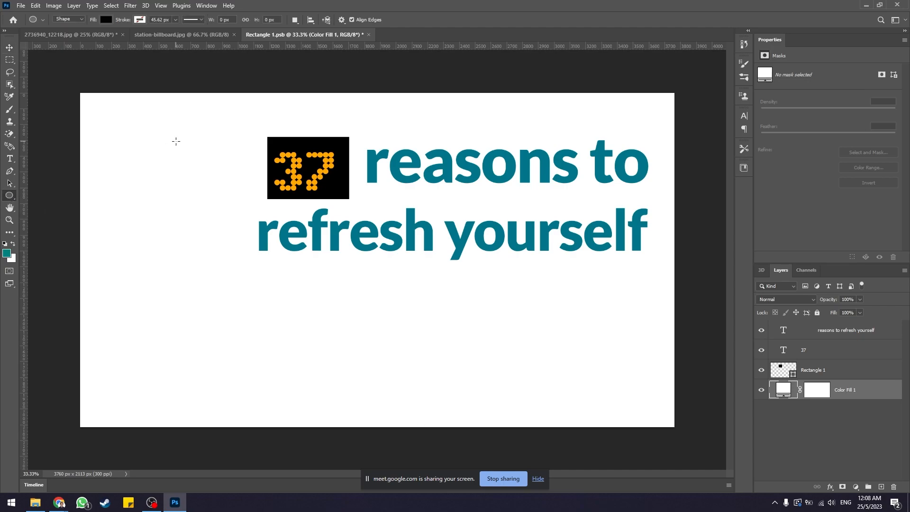
pyautogui.moveTo(200, 132); pyautogui.dragTo(210, 143)
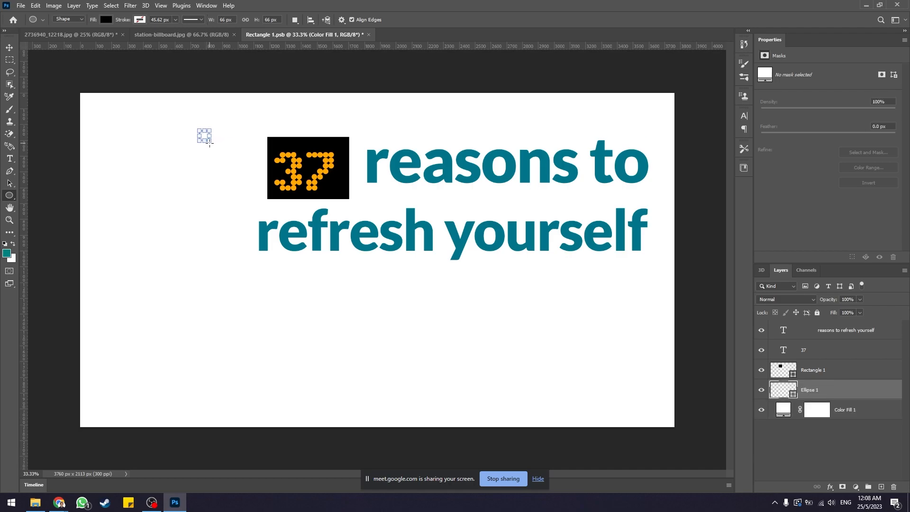
pyautogui.click(105, 21)
pyautogui.click(47, 70)
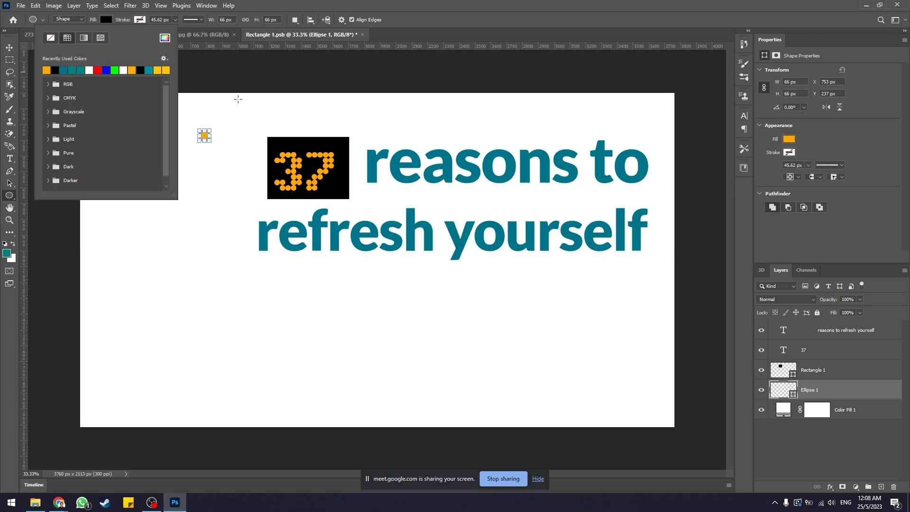
pyautogui.click(109, 20)
pyautogui.click(106, 20)
pyautogui.click(10, 48)
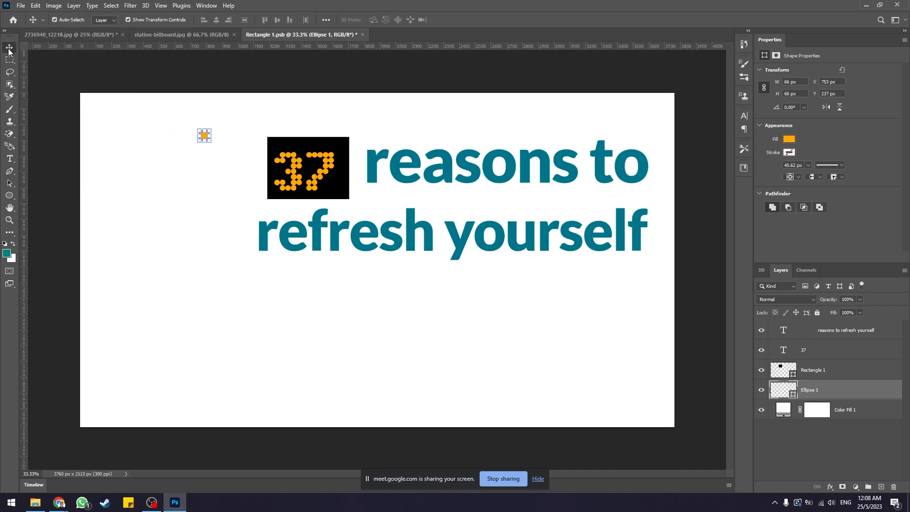
# Step: Nudge the orange circle horizontally toward the black rectangle, to X 863 px
pyautogui.hotkey('shift', 'Right')
pyautogui.hotkey('shift', 'Right')
pyautogui.hotkey('shift', 'Right')
pyautogui.hotkey('shift', 'Right')
pyautogui.hotkey('shift', 'Right')
pyautogui.hotkey('shift', 'Right')
pyautogui.hotkey('shift', 'Right')
pyautogui.hotkey('shift', 'Right')
pyautogui.hotkey('shift', 'Right')
pyautogui.hotkey('shift', 'Right')
pyautogui.hotkey('shift', 'Right')
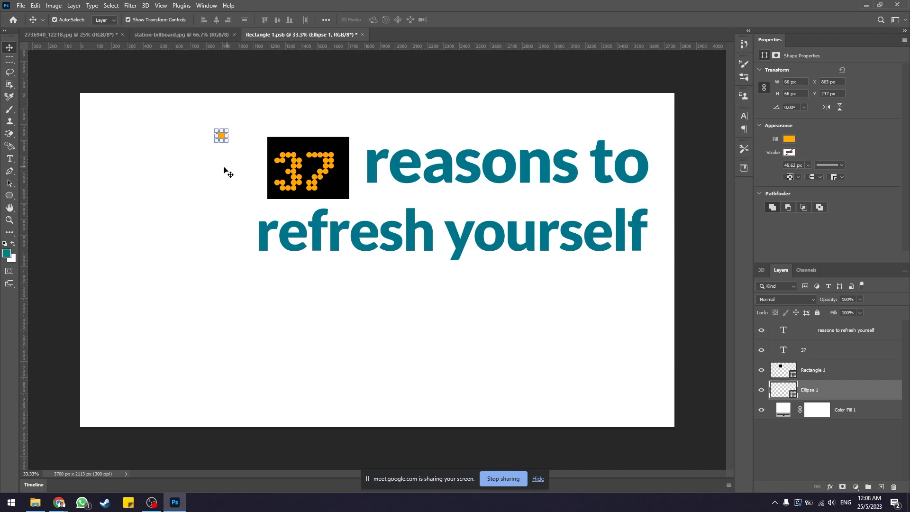
# Step: Bring the Ellipse 1 layer above Rectangle 1 and move the circle to the black rectangle's upper-right corner
pyautogui.scroll(5, 264, 128)
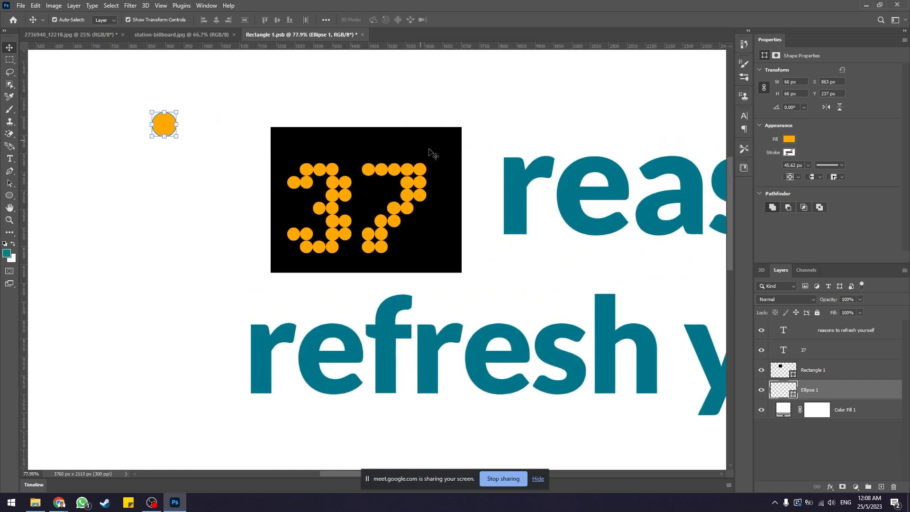
pyautogui.moveTo(165, 127); pyautogui.dragTo(351, 136)
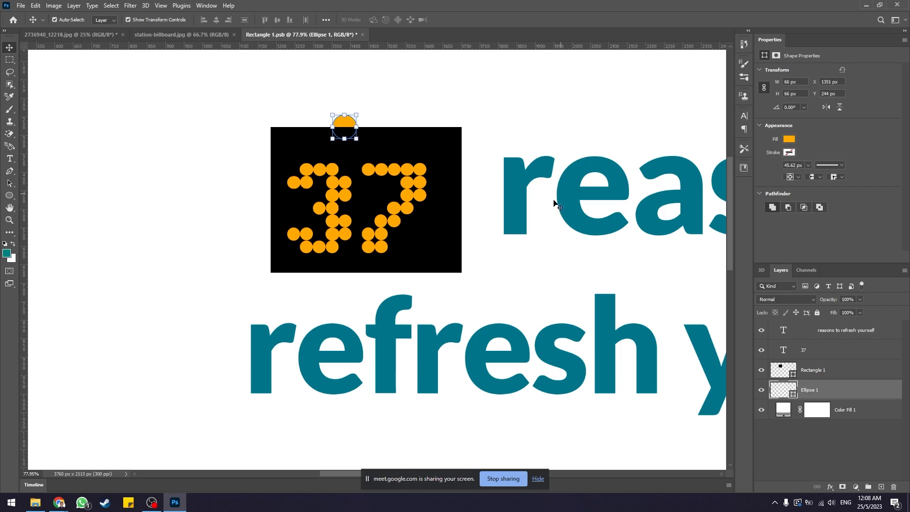
pyautogui.moveTo(838, 393); pyautogui.dragTo(838, 369)
pyautogui.moveTo(349, 133); pyautogui.dragTo(444, 142)
# Step: Scale the orange circle down to about 71% and apply the transform
pyautogui.hotkey('ctrl', 't')
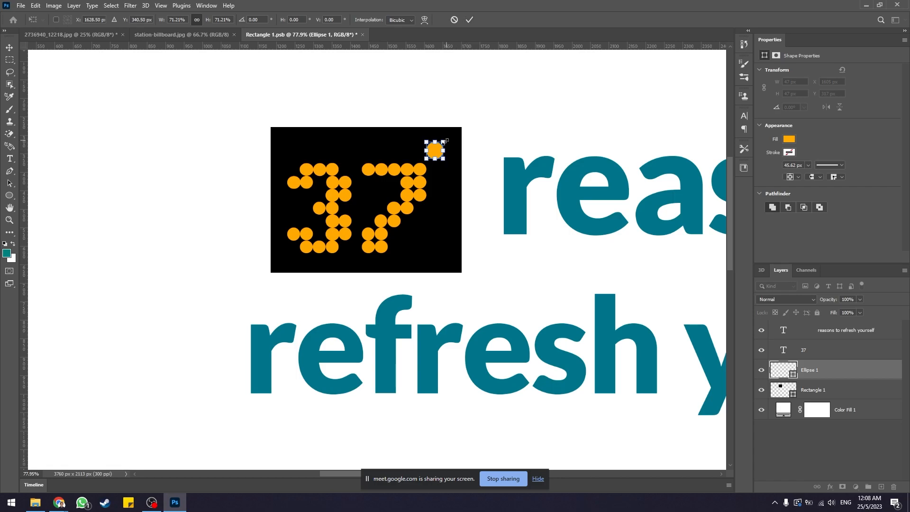
pyautogui.click(472, 19)
pyautogui.click(513, 128)
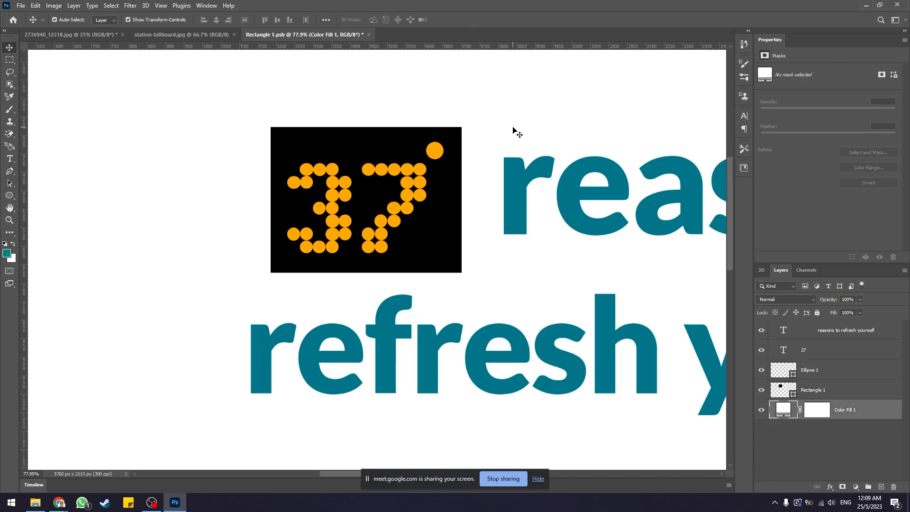
# Step: Add an Outer Glow effect to the "37" text layer, keeping its settings open with the digits in view
pyautogui.scroll(-4, 513, 128)
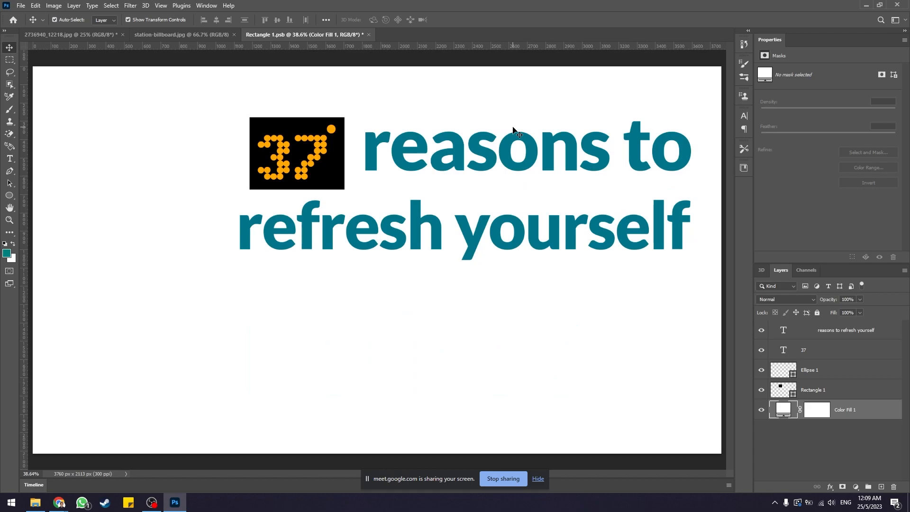
pyautogui.scroll(4, 419, 106)
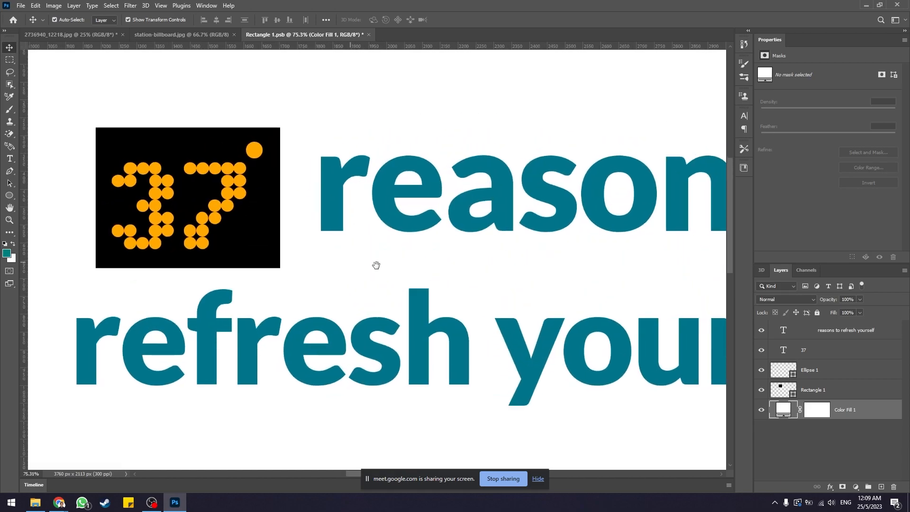
pyautogui.hscroll(-2, 207, 190)
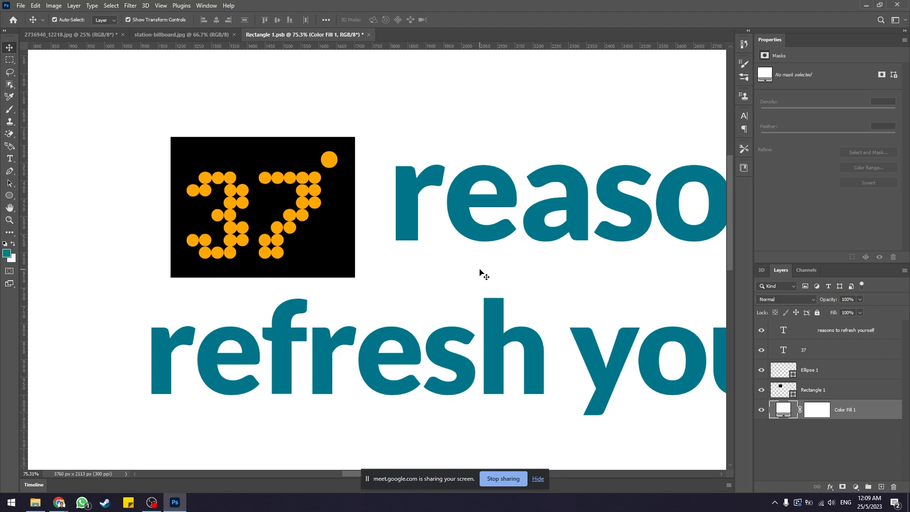
pyautogui.click(814, 353)
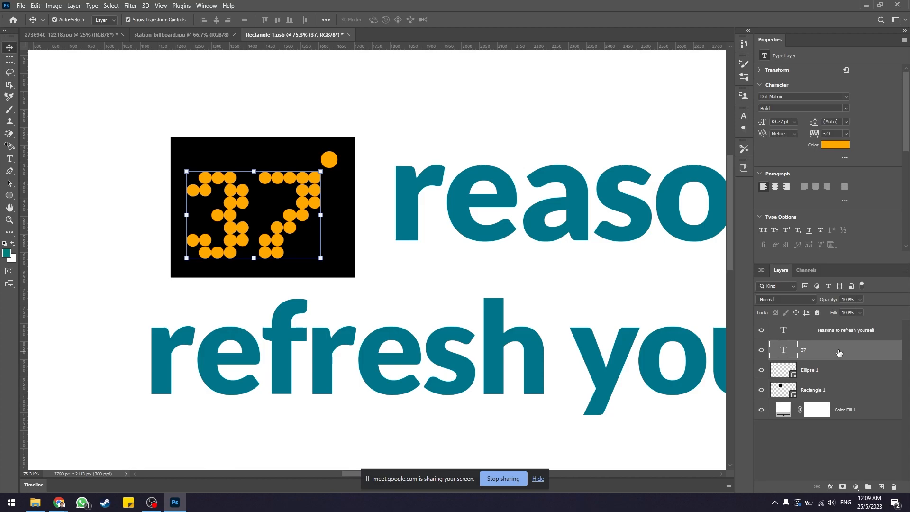
pyautogui.click(829, 492)
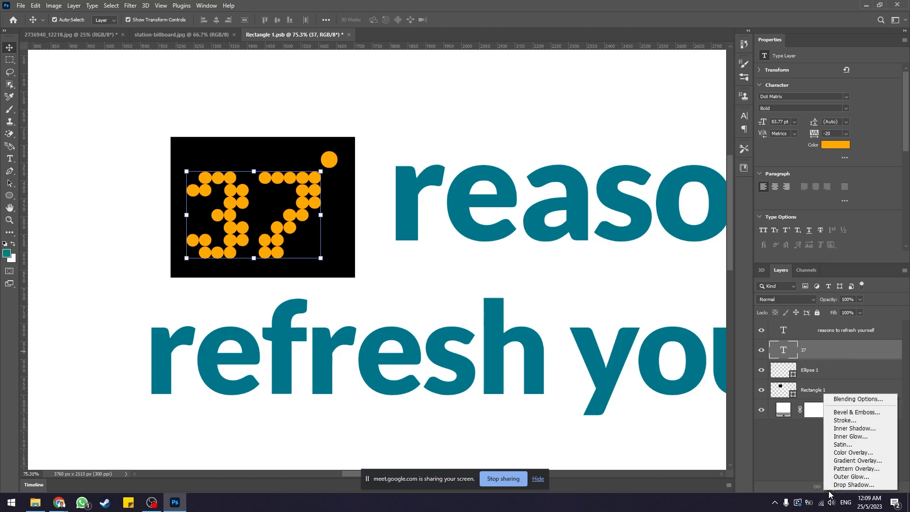
pyautogui.click(853, 476)
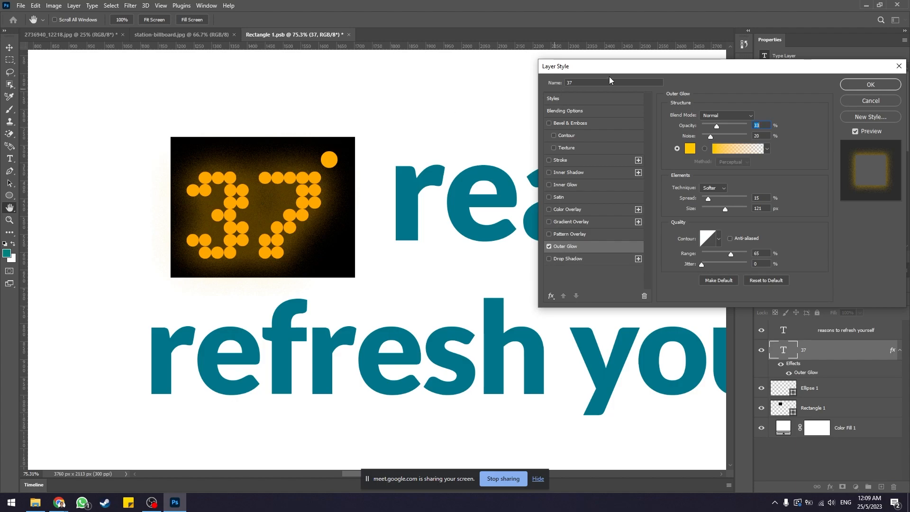
pyautogui.moveTo(617, 71); pyautogui.dragTo(448, 121)
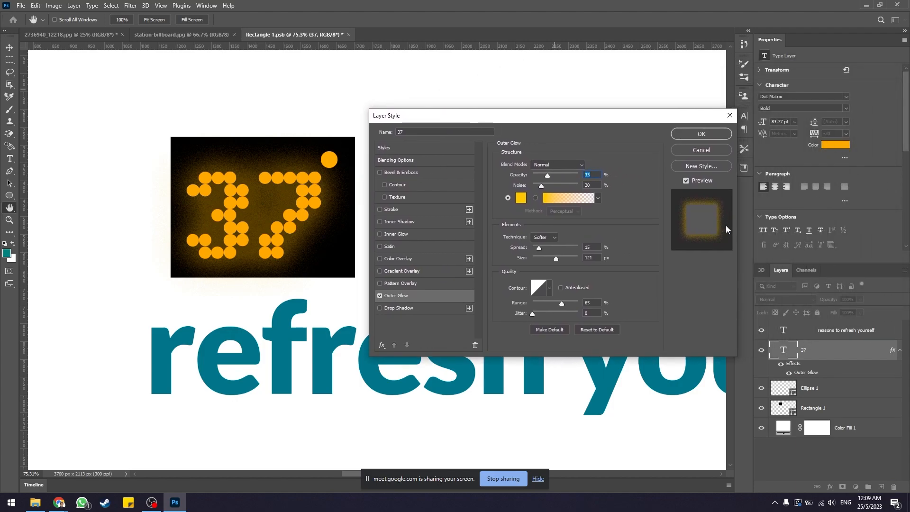
pyautogui.moveTo(614, 120); pyautogui.dragTo(604, 131)
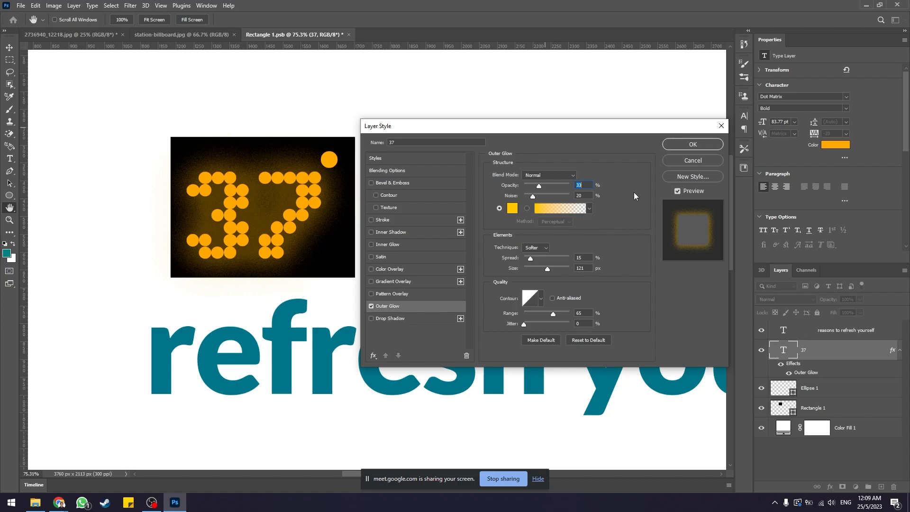
# Step: Try the digits' orange as the outer glow colour and return the colour to yellow ffc600
pyautogui.click(590, 196)
pyautogui.click(514, 208)
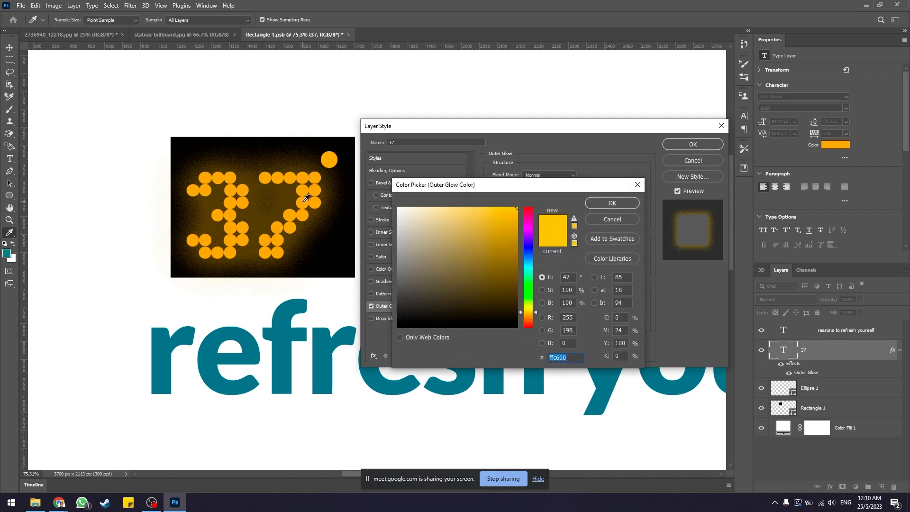
pyautogui.click(624, 204)
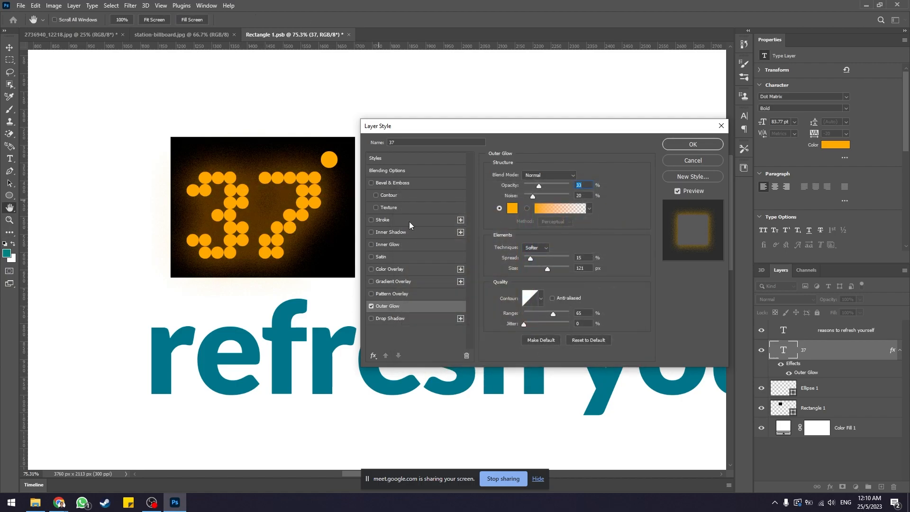
pyautogui.click(512, 208)
pyautogui.moveTo(530, 314); pyautogui.dragTo(529, 312)
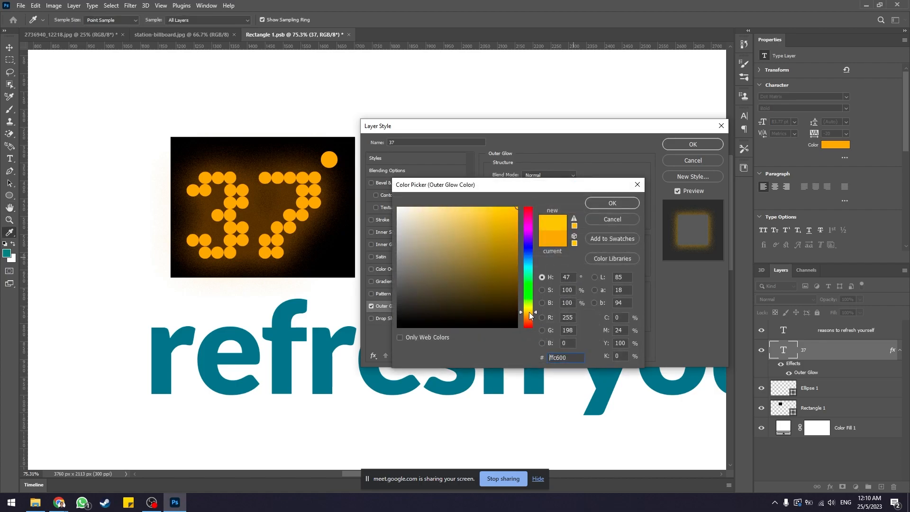
pyautogui.click(616, 205)
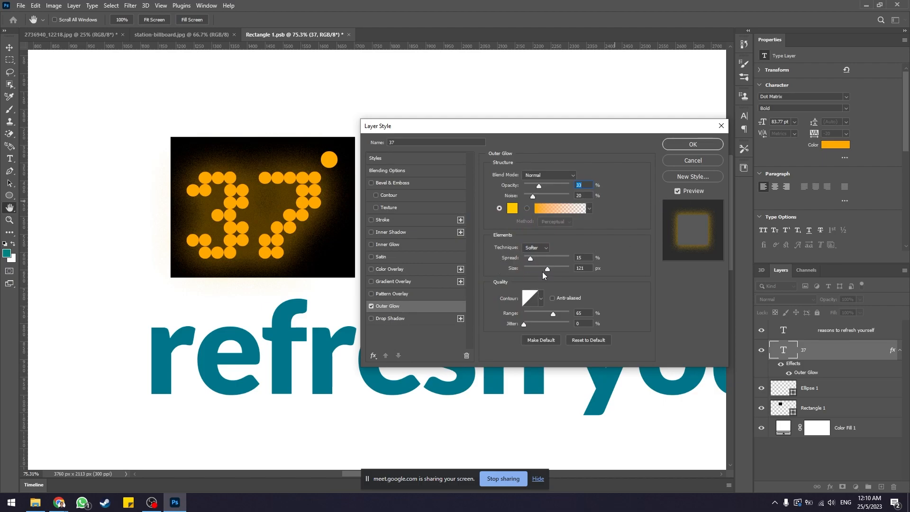
# Step: Apply the yellow outer glow to the "37" layer with 33% opacity, 15% spread and 121 px size
pyautogui.moveTo(630, 130); pyautogui.dragTo(616, 127)
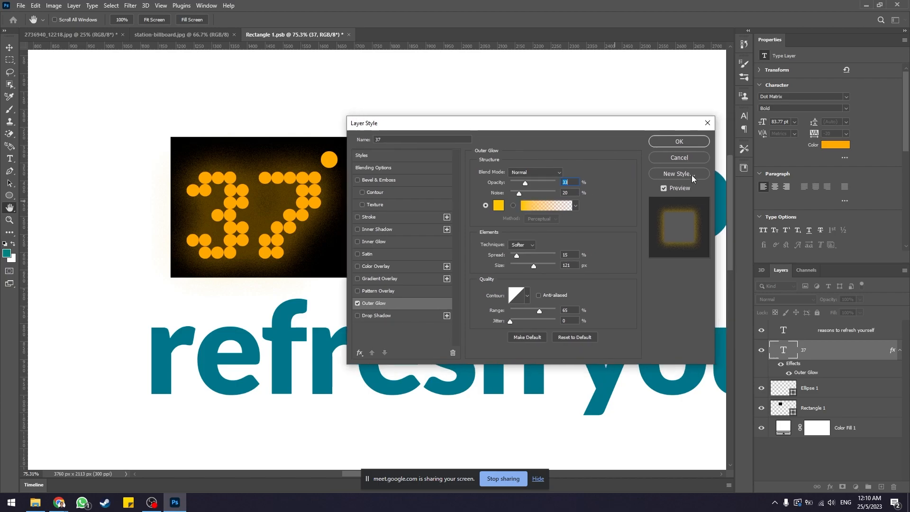
pyautogui.click(677, 143)
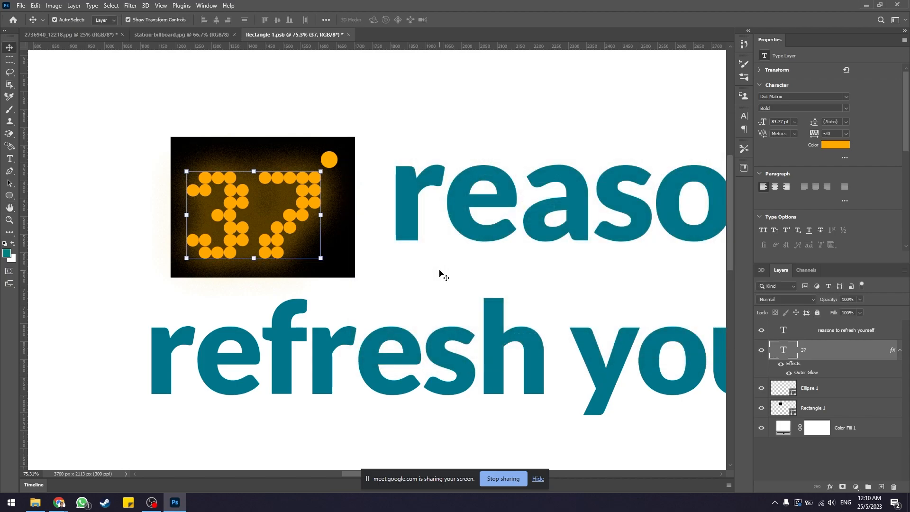
pyautogui.click(429, 142)
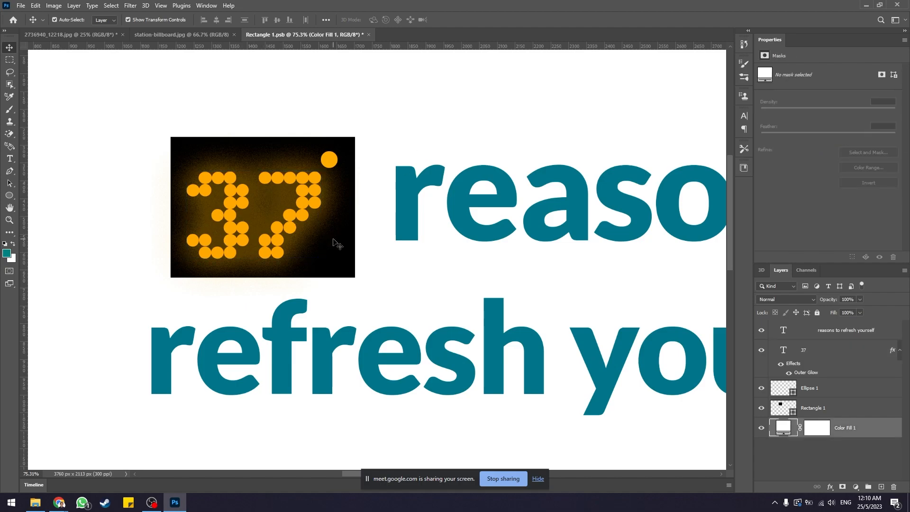
# Step: Apply a matching yellow Outer Glow to the Ellipse 1 circle with 33% opacity, 20% noise and 121 px size
pyautogui.click(334, 163)
pyautogui.click(402, 76)
pyautogui.click(847, 389)
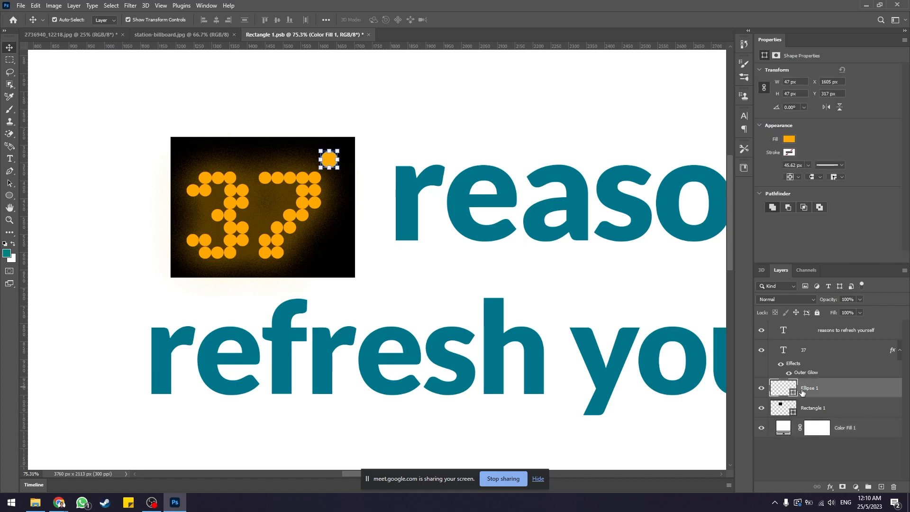
pyautogui.click(831, 486)
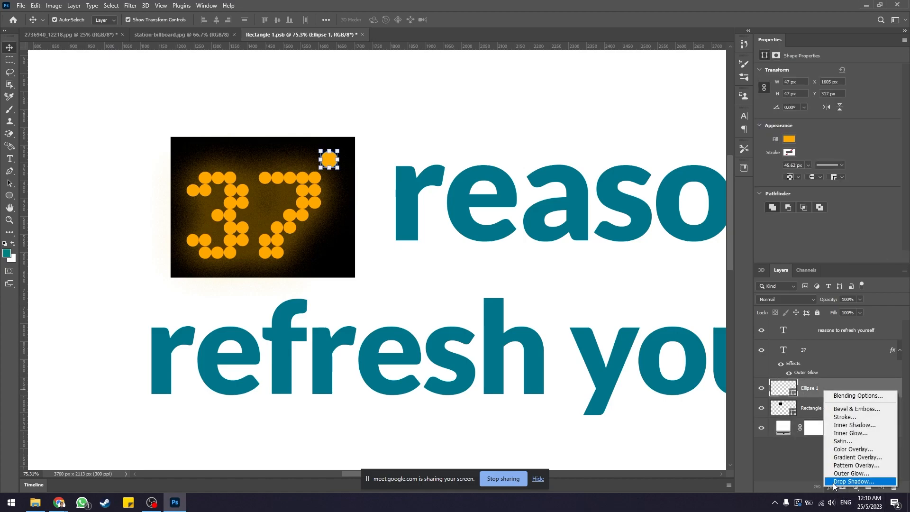
pyautogui.click(832, 474)
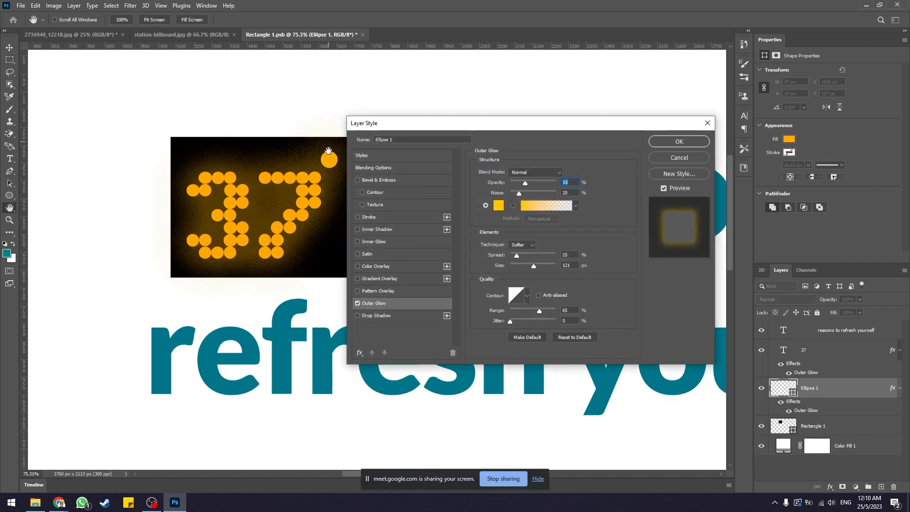
pyautogui.moveTo(435, 127); pyautogui.dragTo(468, 128)
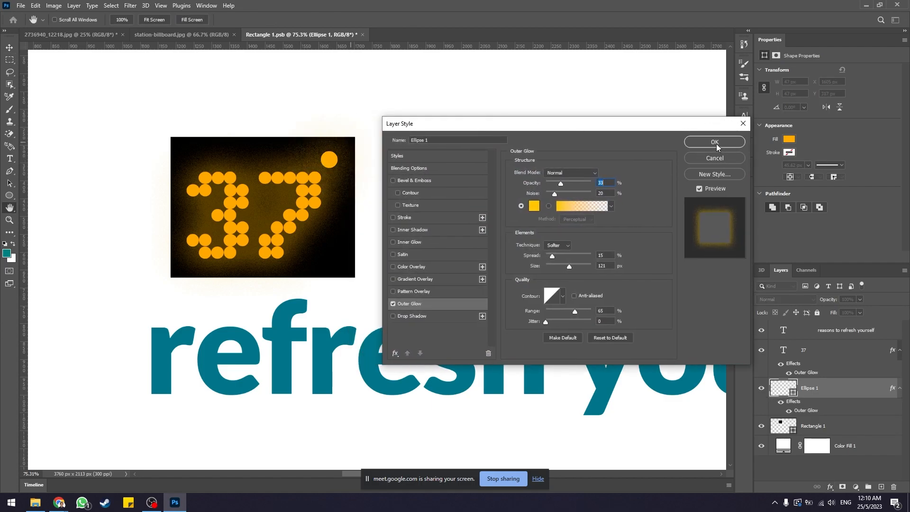
pyautogui.click(715, 143)
pyautogui.click(482, 108)
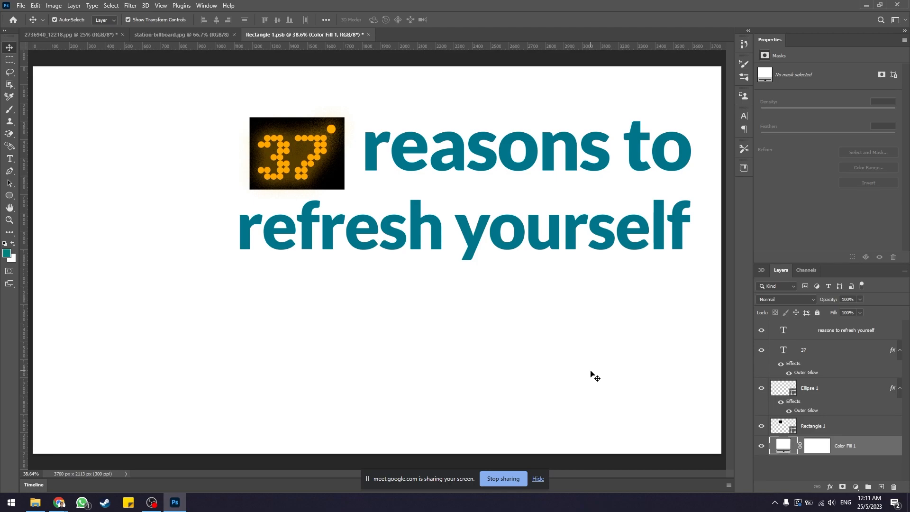
# Step: Place product-logo.ai from the Tutorial 6 folder as an embedded smart object, cropped to its bounding box
pyautogui.click(21, 5)
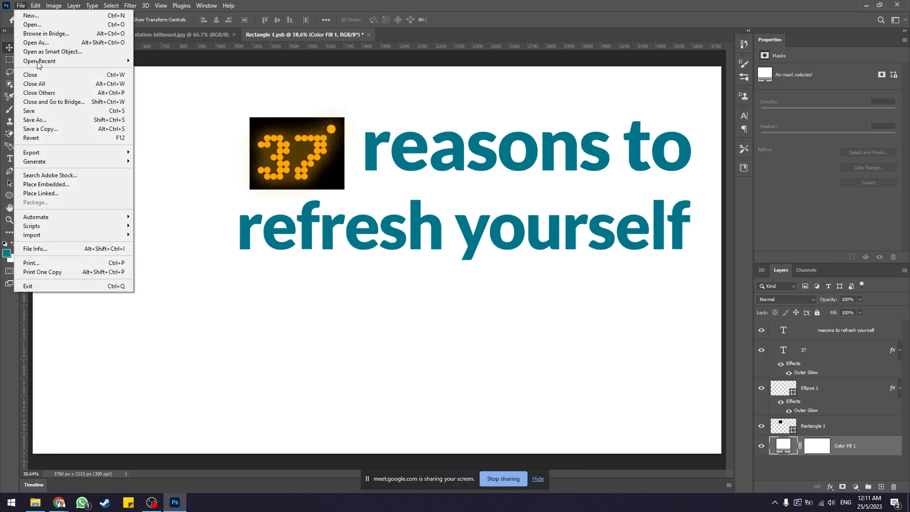
pyautogui.click(62, 185)
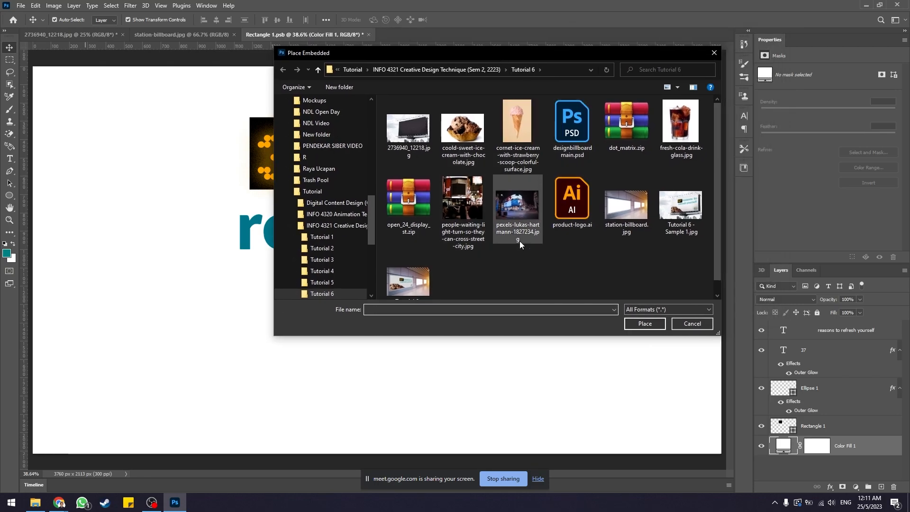
pyautogui.click(571, 223)
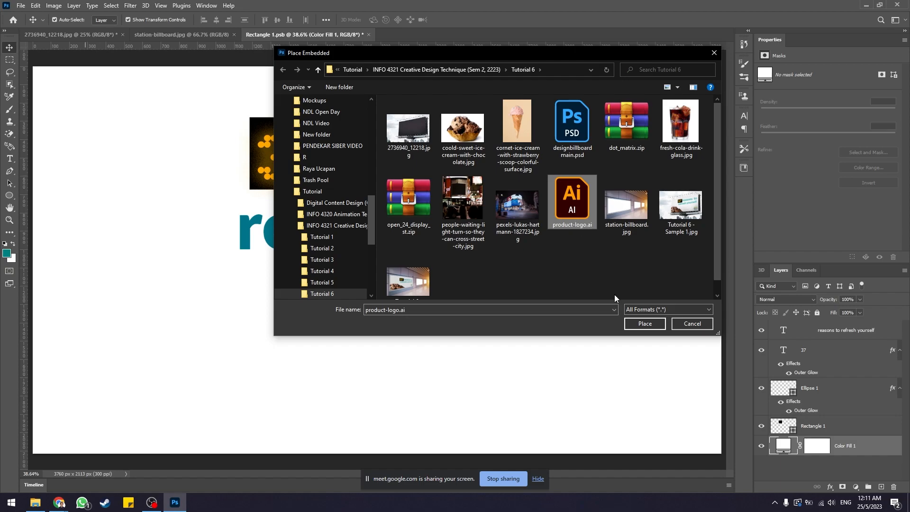
pyautogui.click(643, 325)
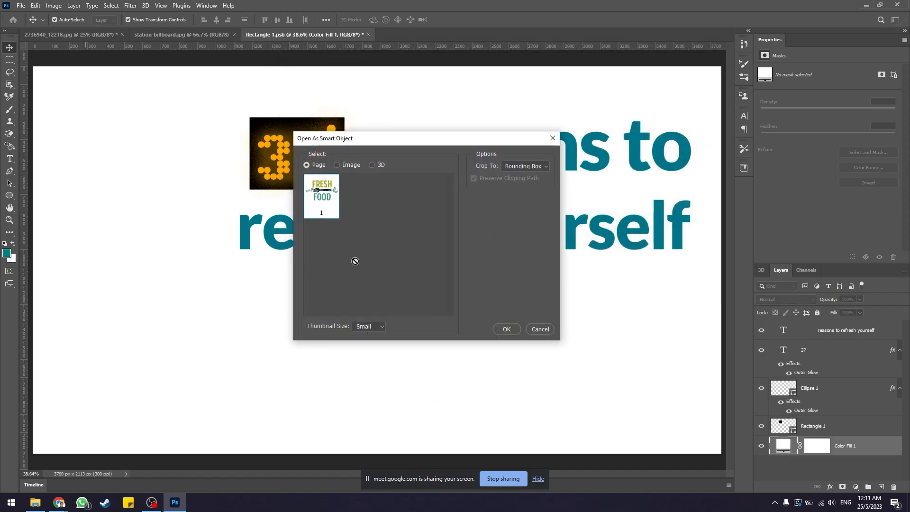
pyautogui.click(507, 329)
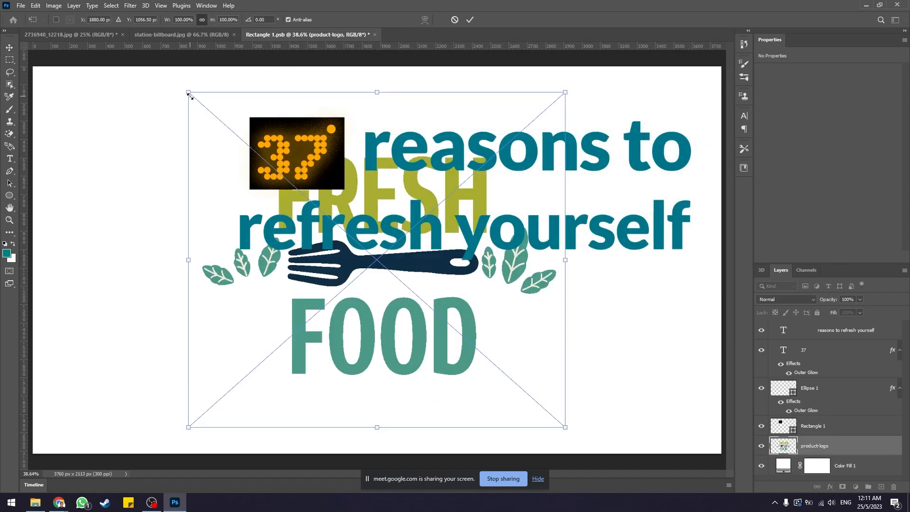
# Step: Scale the Fresh Food logo to about 31% and move it into the artwork's lower-right corner
pyautogui.moveTo(189, 92); pyautogui.dragTo(450, 326)
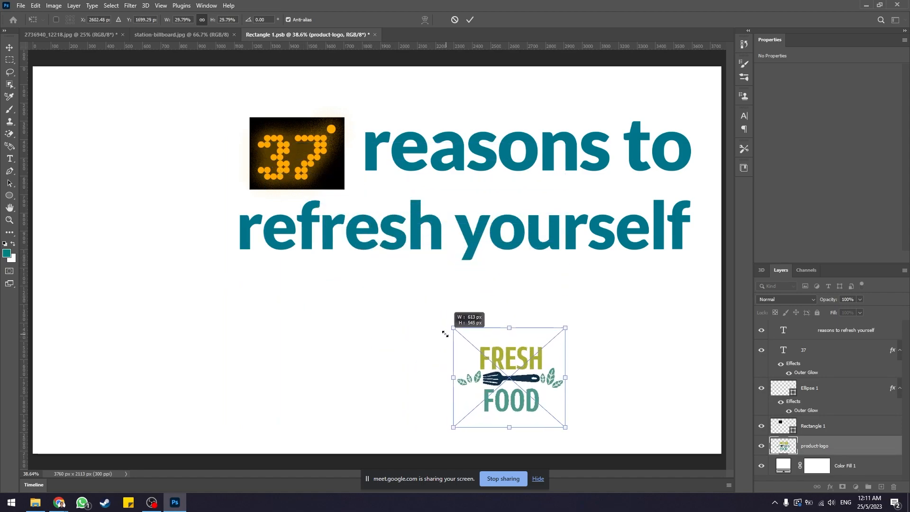
pyautogui.moveTo(513, 380); pyautogui.dragTo(640, 404)
pyautogui.click(496, 344)
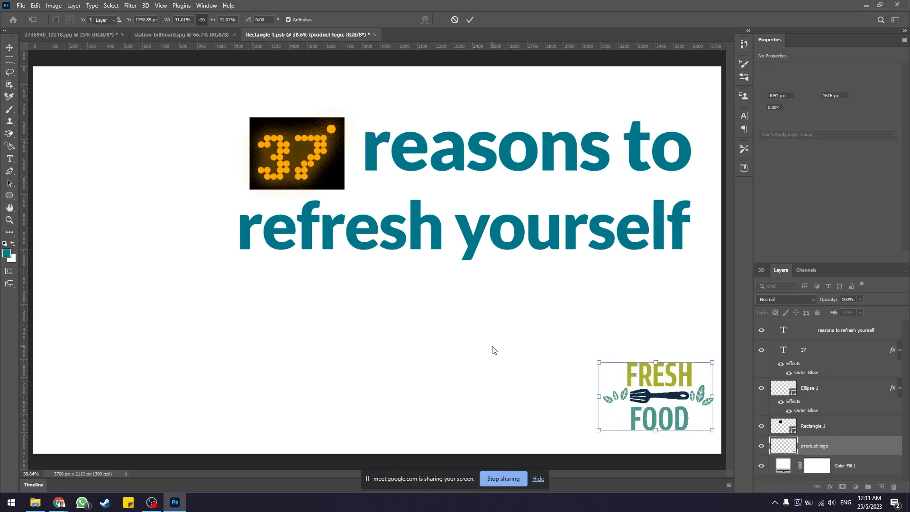
pyautogui.click(526, 306)
# Step: Save the smart object artwork and check it on the 2736940_12218.jpg billboard before returning to the artwork document
pyautogui.hotkey('ctrl', 's')
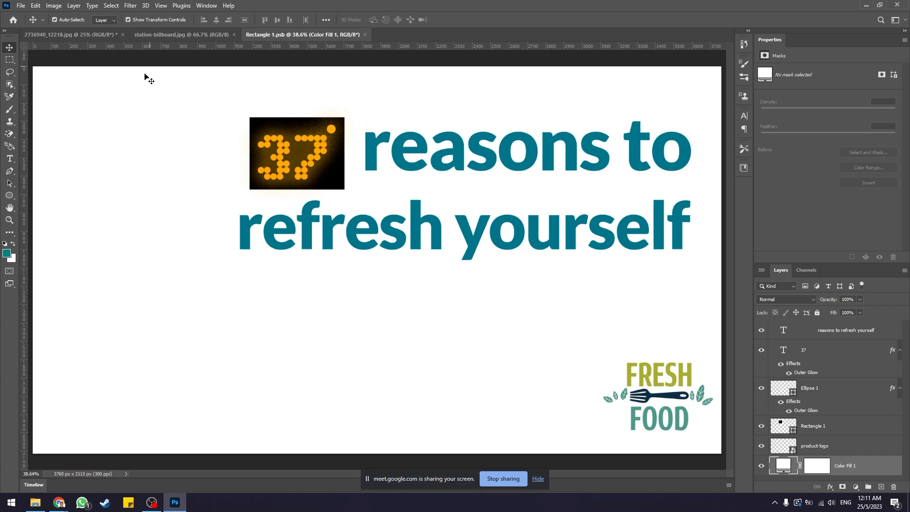
pyautogui.click(97, 35)
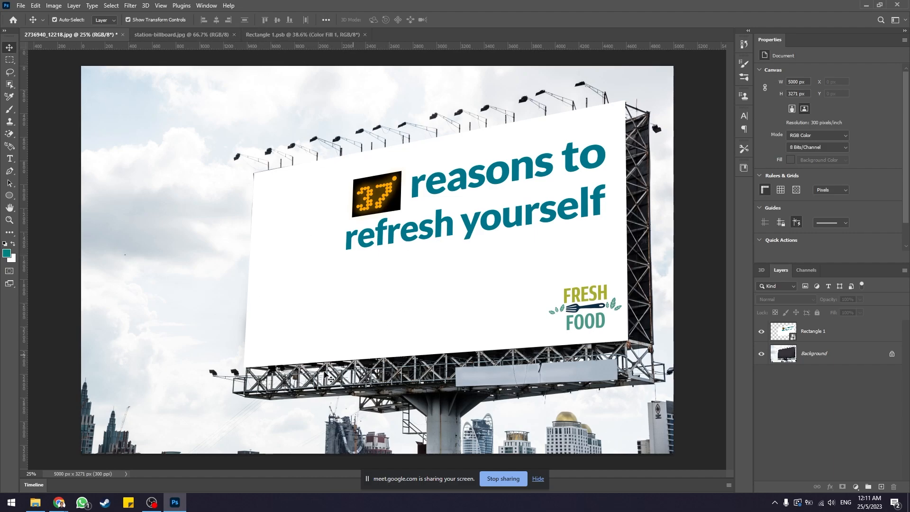
pyautogui.click(300, 34)
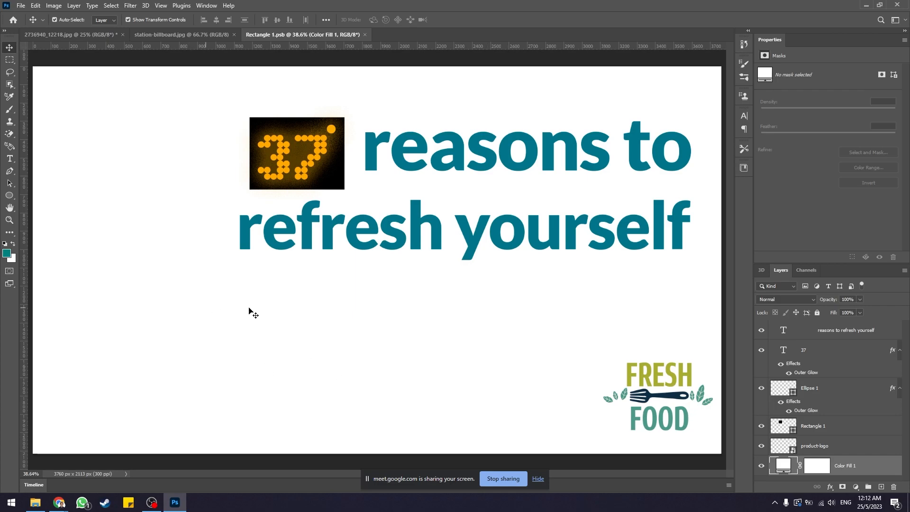
# Step: Open the image coold-sweet-ice-cream-with-chocolate.jpg from the Tutorial 6 folder, leaving its Background layer unconverted
pyautogui.click(20, 6)
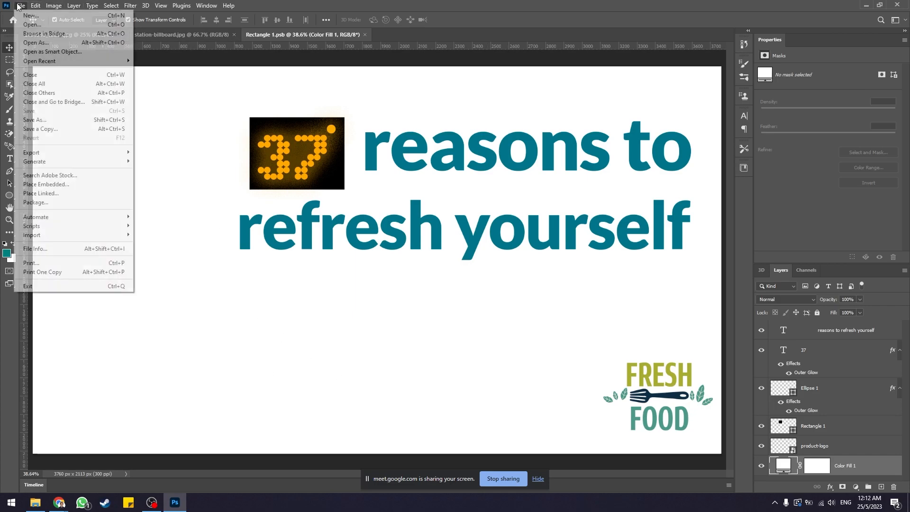
pyautogui.click(40, 26)
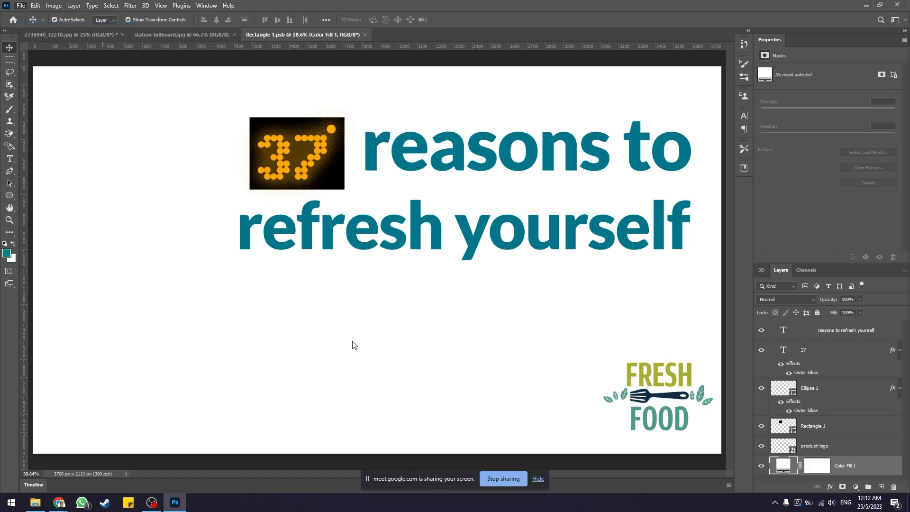
pyautogui.moveTo(528, 55); pyautogui.dragTo(525, 111)
pyautogui.click(471, 187)
pyautogui.click(512, 178)
pyautogui.click(473, 189)
pyautogui.click(516, 185)
pyautogui.click(465, 187)
pyautogui.click(516, 185)
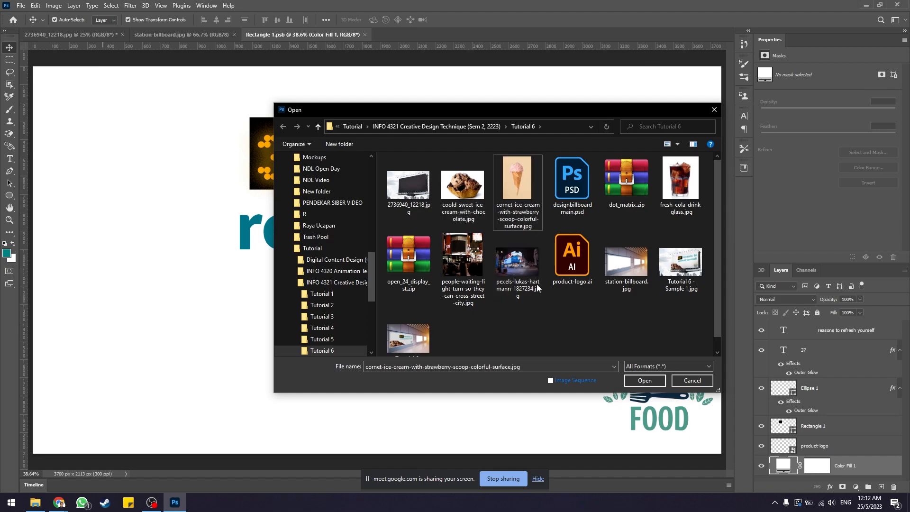
pyautogui.click(462, 186)
pyautogui.click(504, 180)
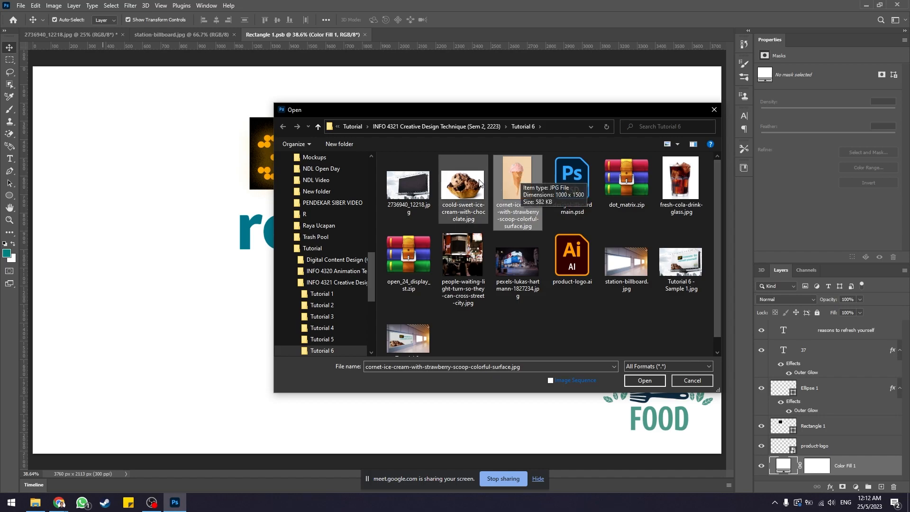
pyautogui.click(455, 205)
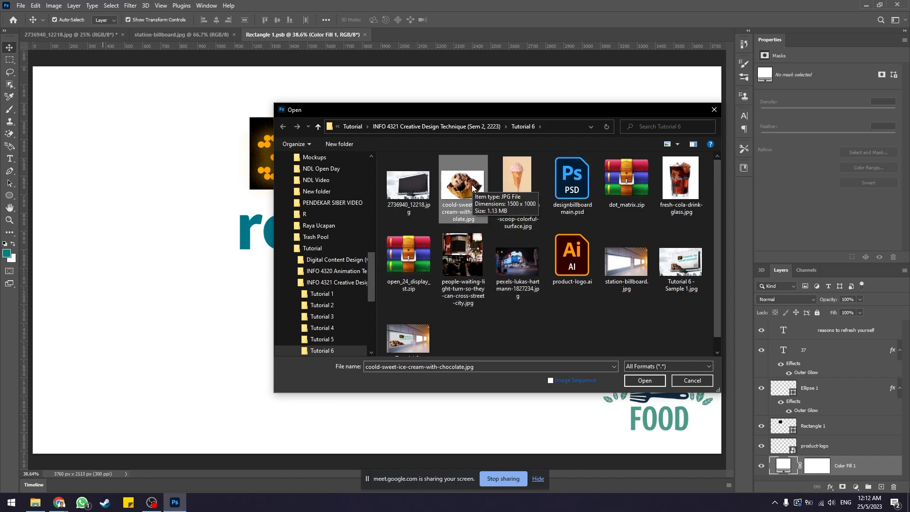
pyautogui.click(645, 381)
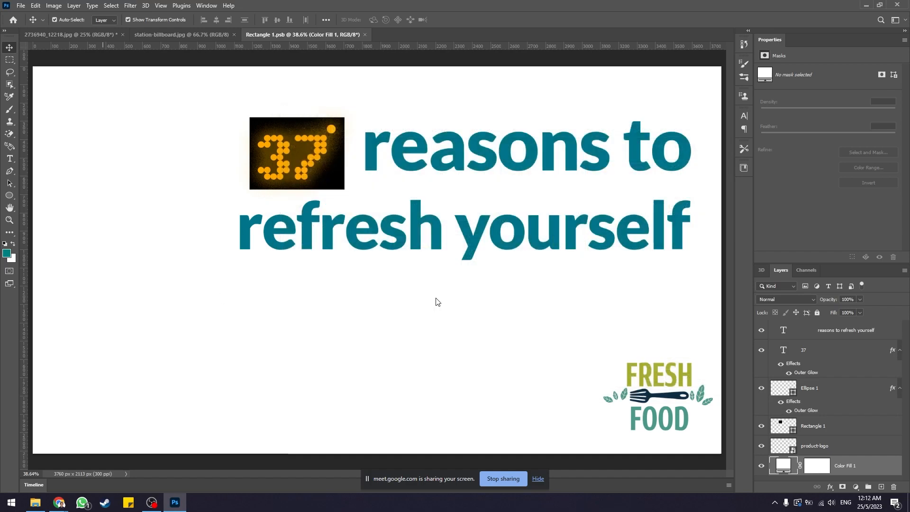
pyautogui.moveTo(195, 136); pyautogui.dragTo(564, 202)
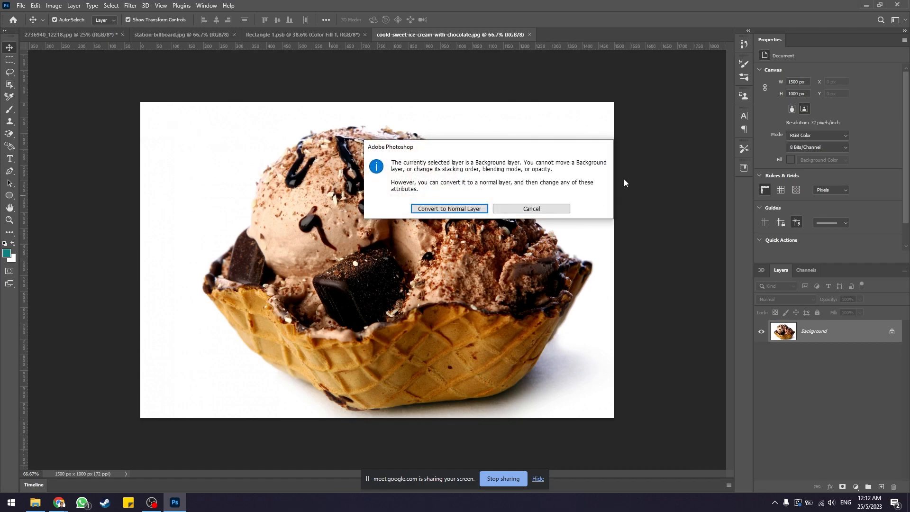
pyautogui.click(564, 209)
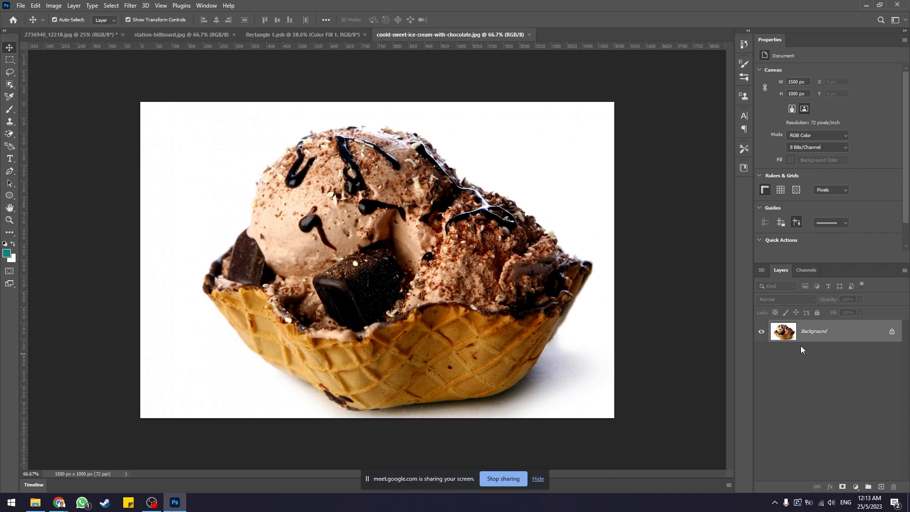
# Step: Unlock the ice cream photo's Background layer and select the whole ice cream bowl with the Object Selection tool
pyautogui.click(892, 332)
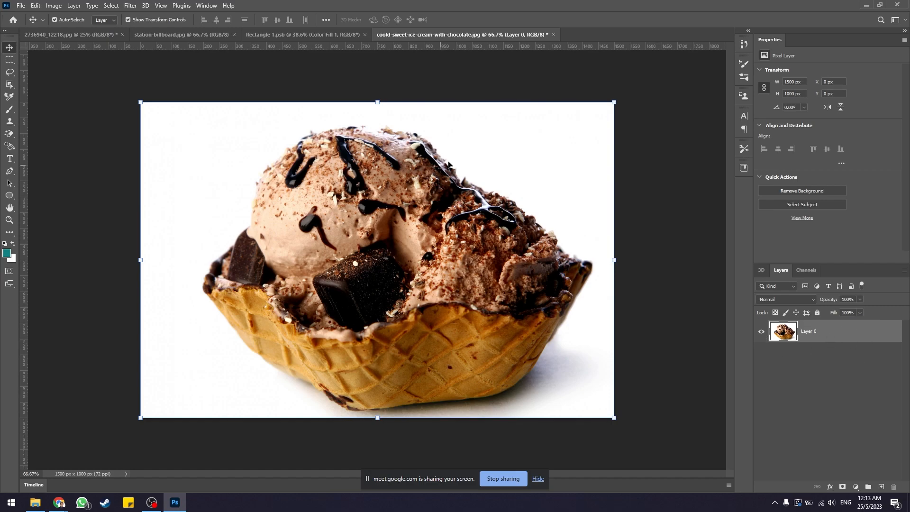
pyautogui.click(11, 86)
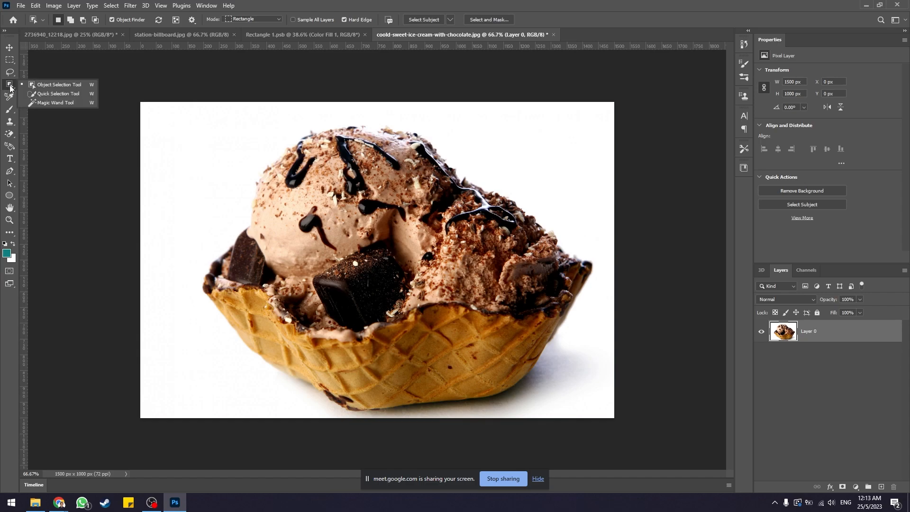
pyautogui.click(38, 94)
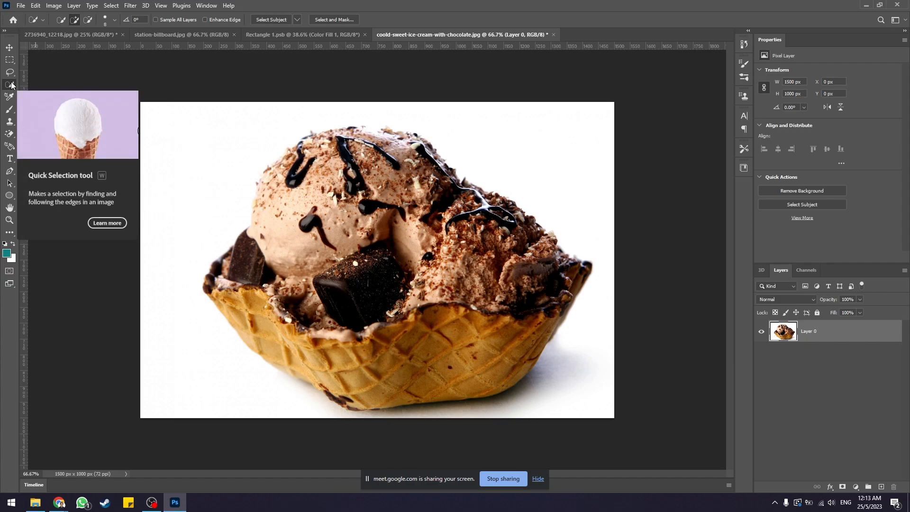
pyautogui.rightClick(10, 87)
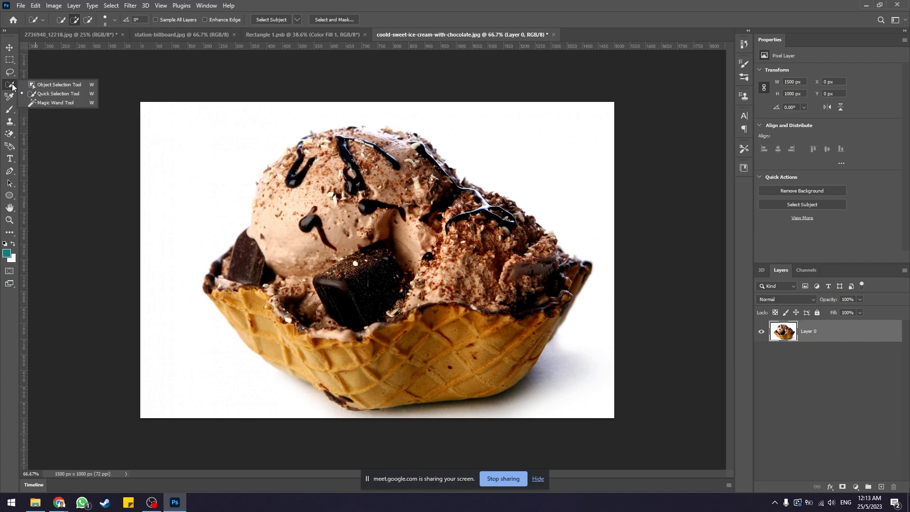
pyautogui.click(69, 84)
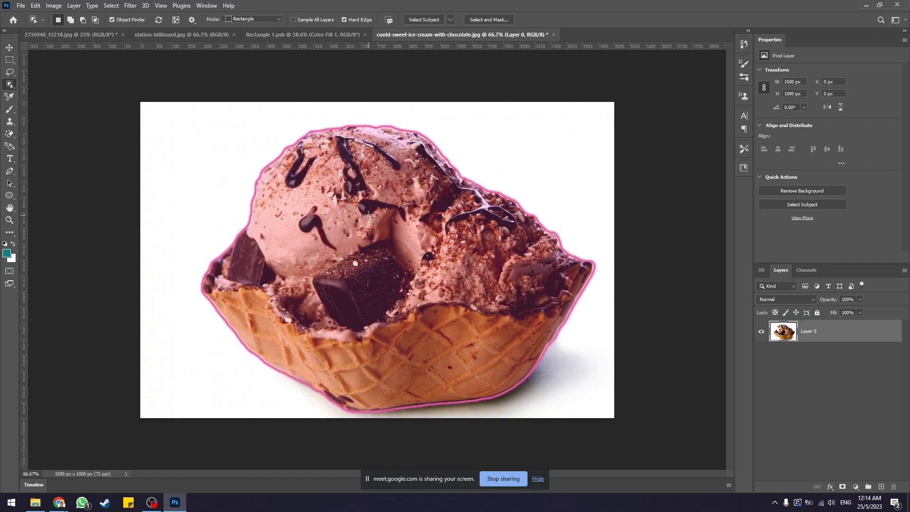
pyautogui.click(422, 165)
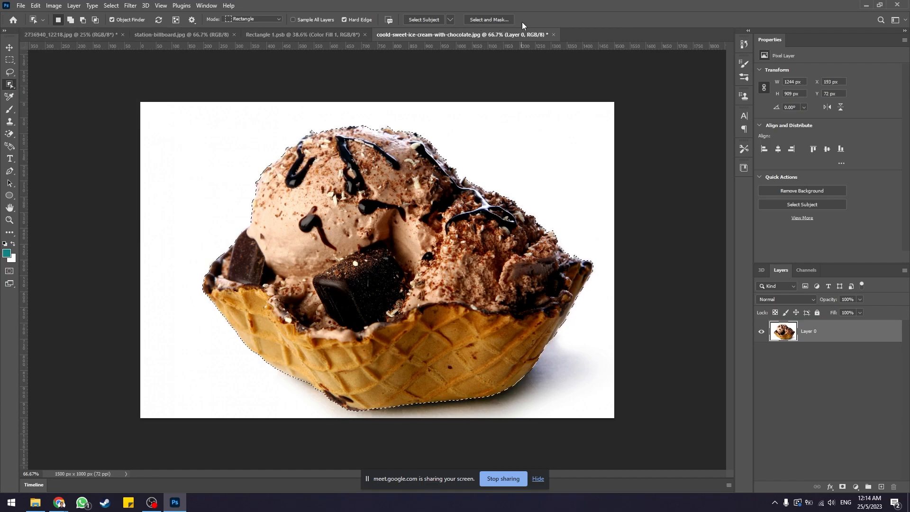
# Step: Open the ice cream selection in Select and Mask, compare the Onion Skin view and keep the Overlay view
pyautogui.click(491, 19)
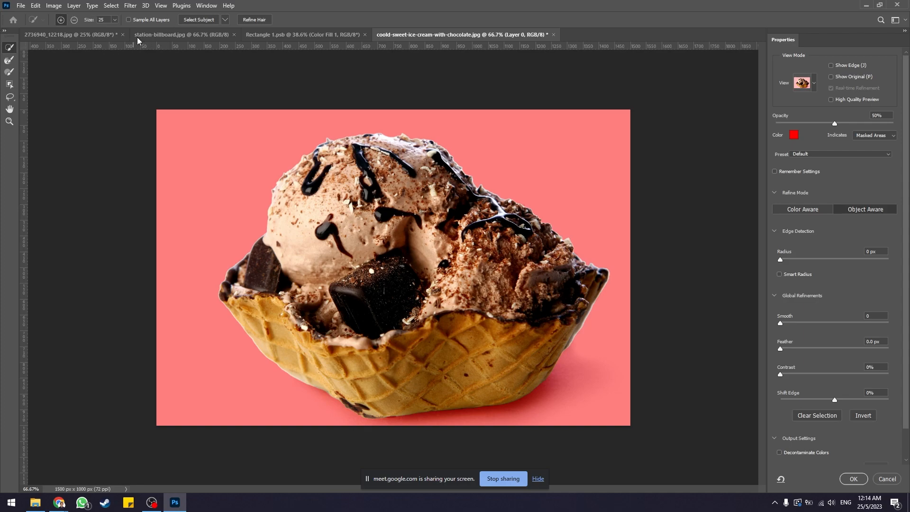
pyautogui.click(814, 83)
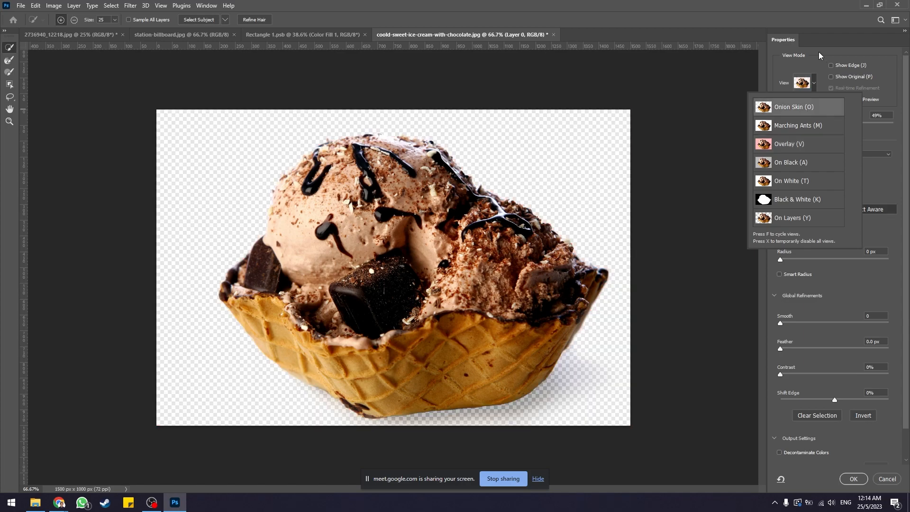
pyautogui.click(819, 52)
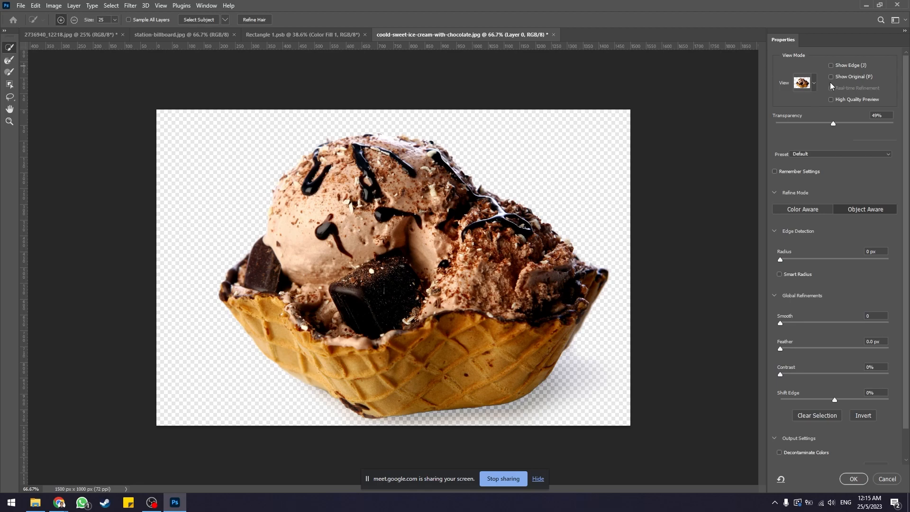
pyautogui.click(814, 84)
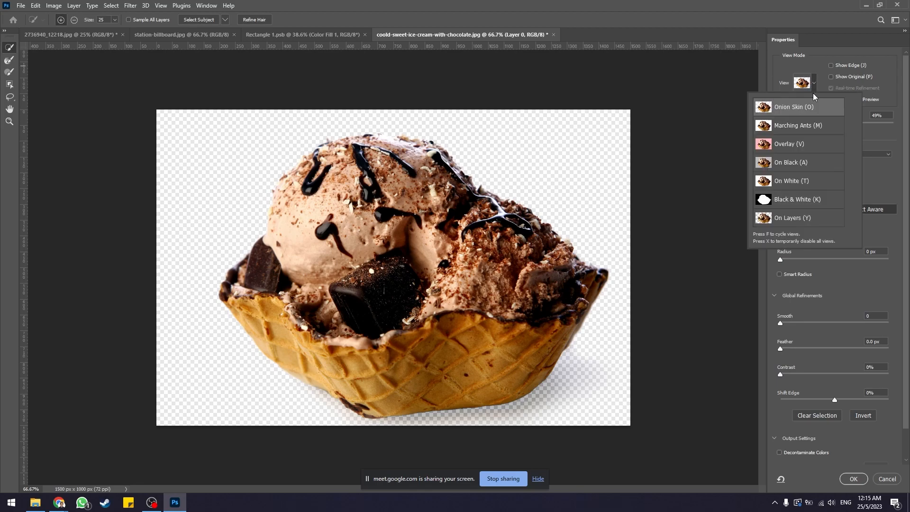
pyautogui.click(799, 145)
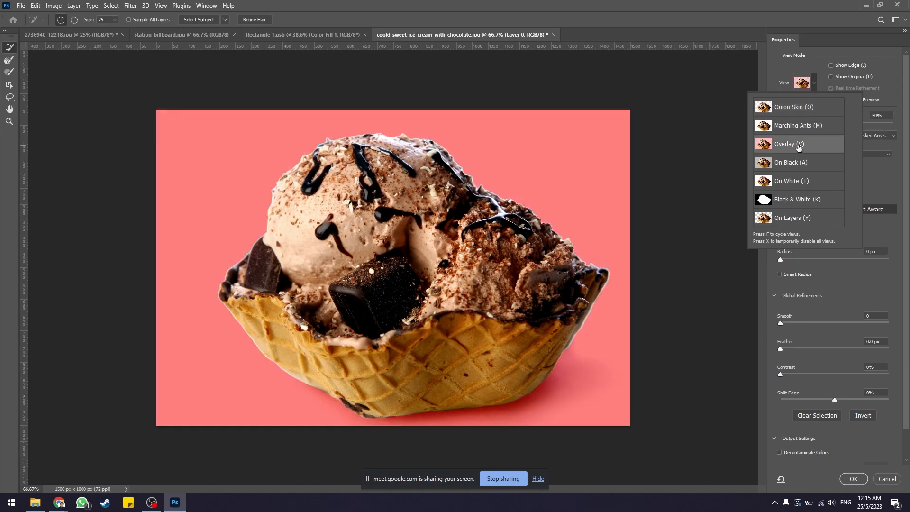
pyautogui.click(815, 81)
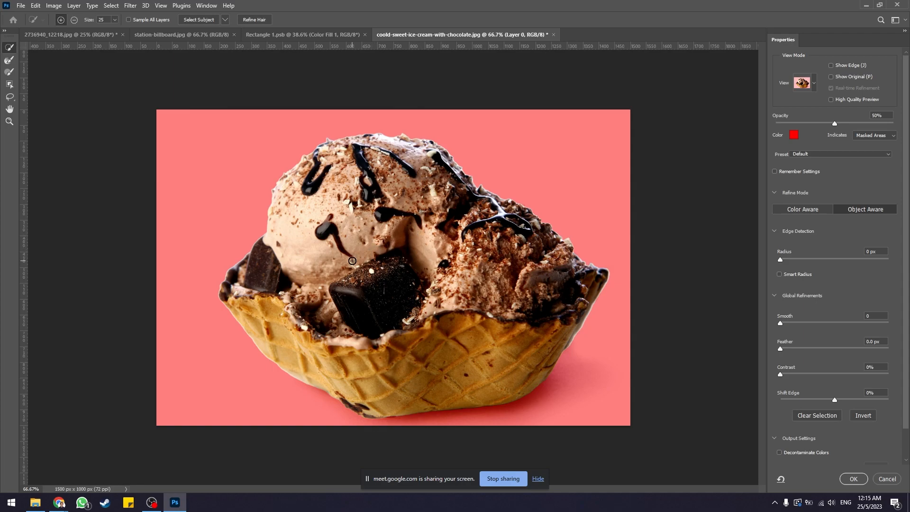
# Step: Set the edge detection radius to 24 px and the output to New Layer with Layer Mask
pyautogui.click(780, 260)
pyautogui.moveTo(802, 256); pyautogui.dragTo(833, 255)
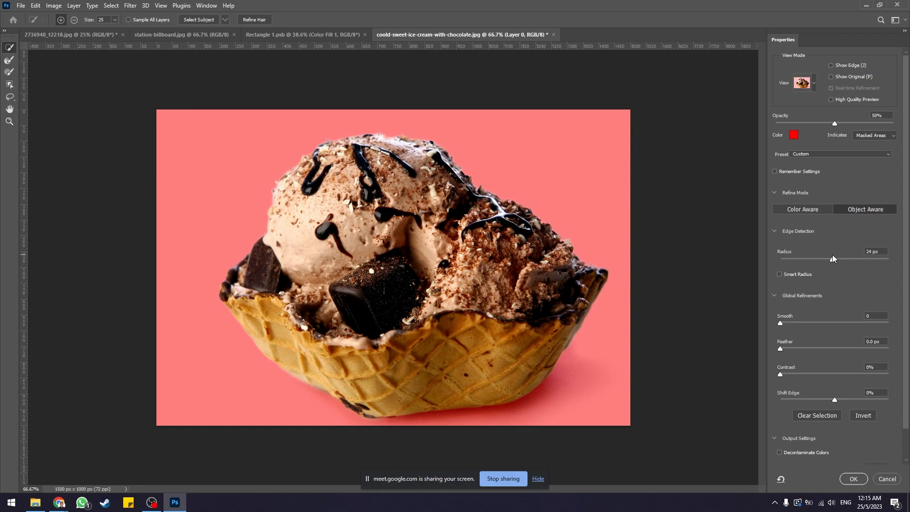
pyautogui.click(833, 255)
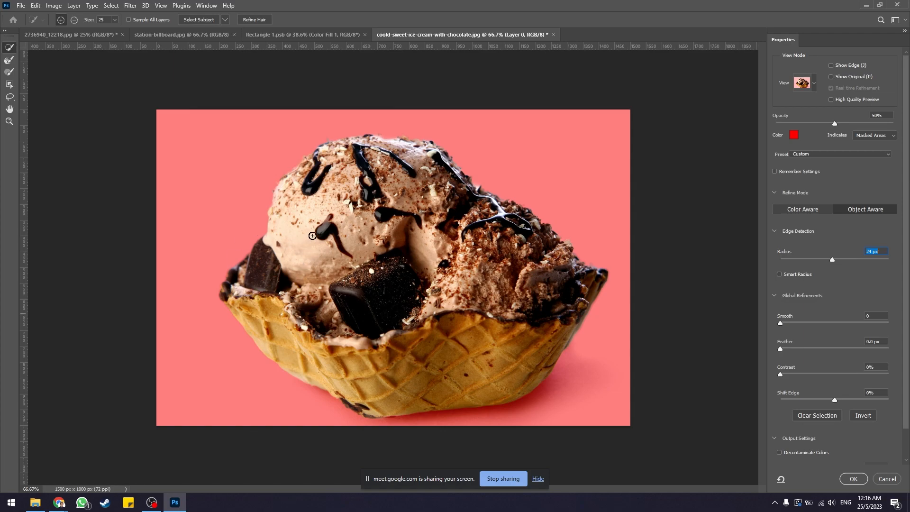
pyautogui.scroll(-2, 867, 234)
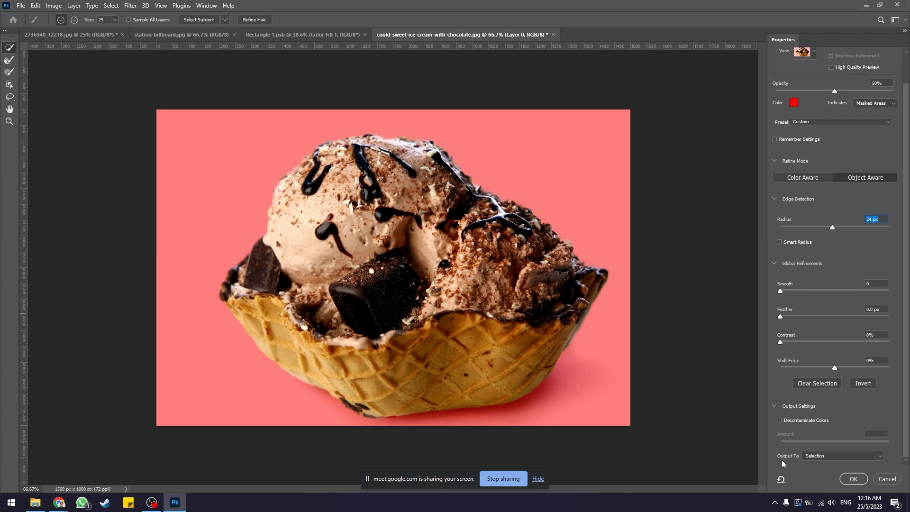
pyautogui.click(827, 456)
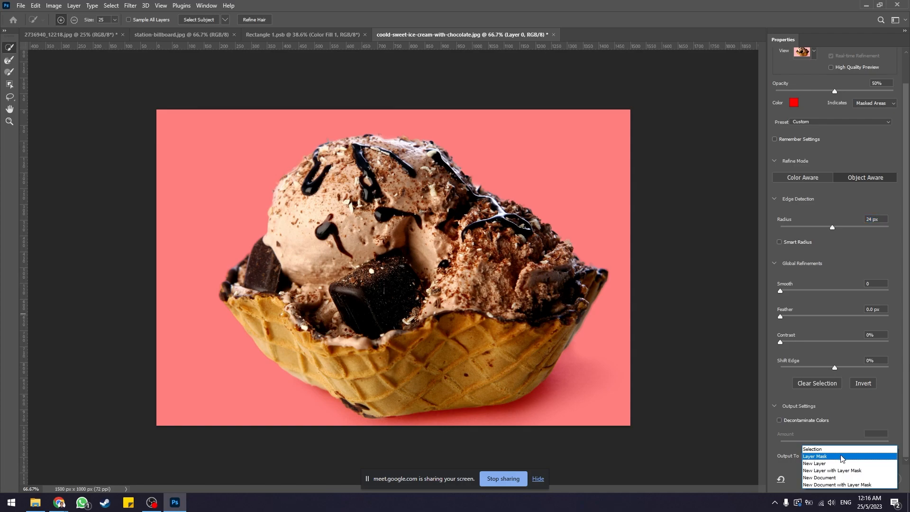
pyautogui.click(866, 471)
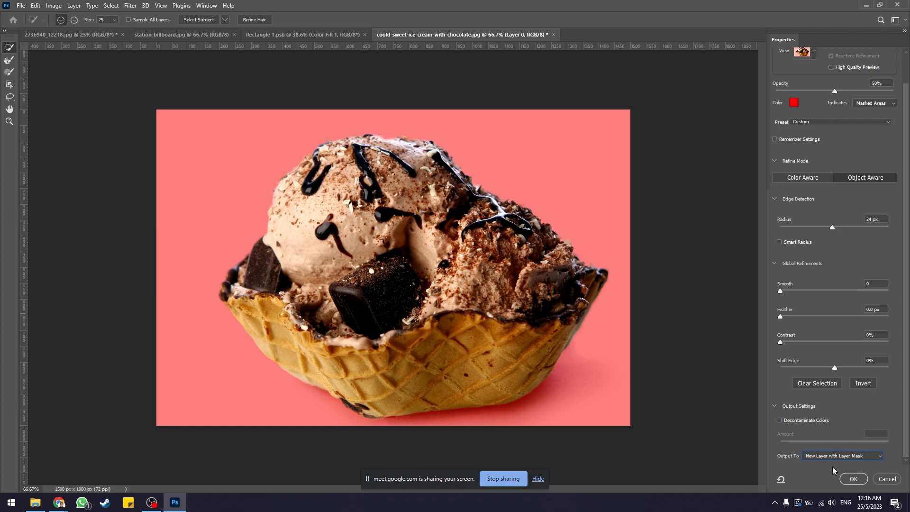
# Step: Output the refined ice cream selection as a masked layer copy, switch to the Move tool and deselect the layer
pyautogui.click(854, 480)
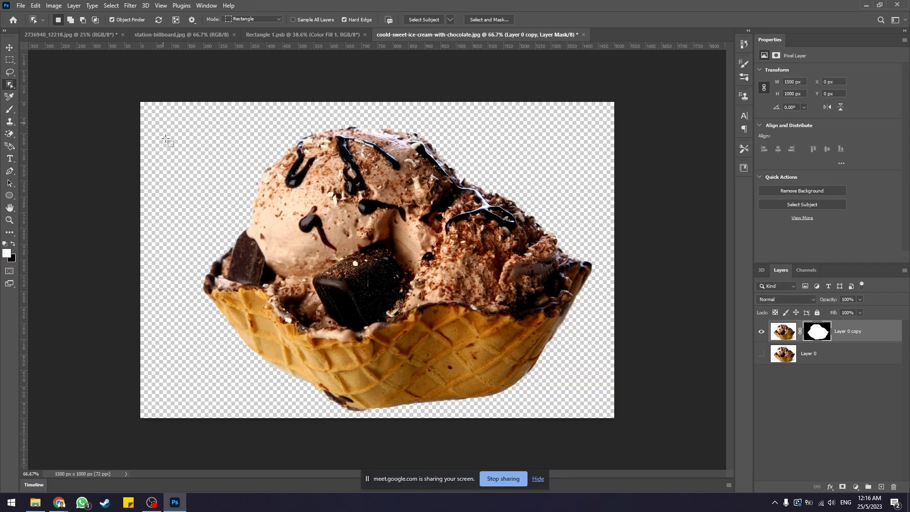
pyautogui.click(10, 48)
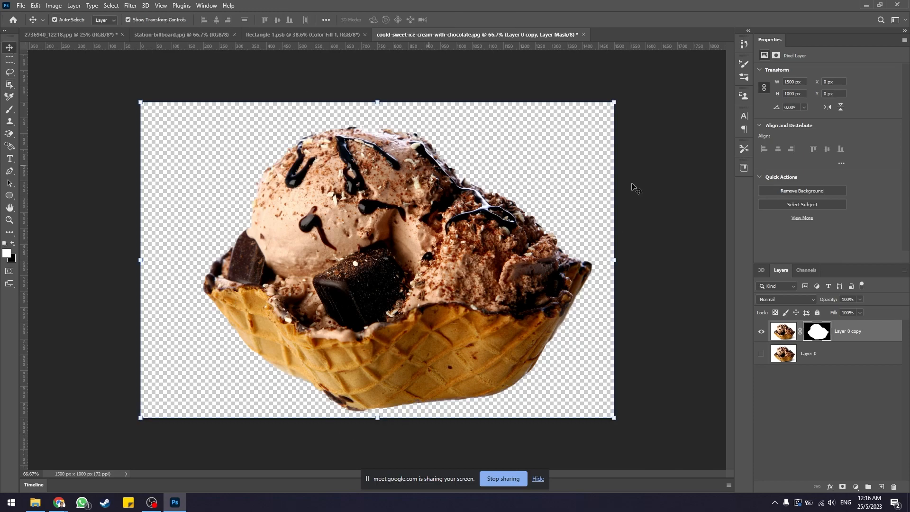
pyautogui.click(583, 206)
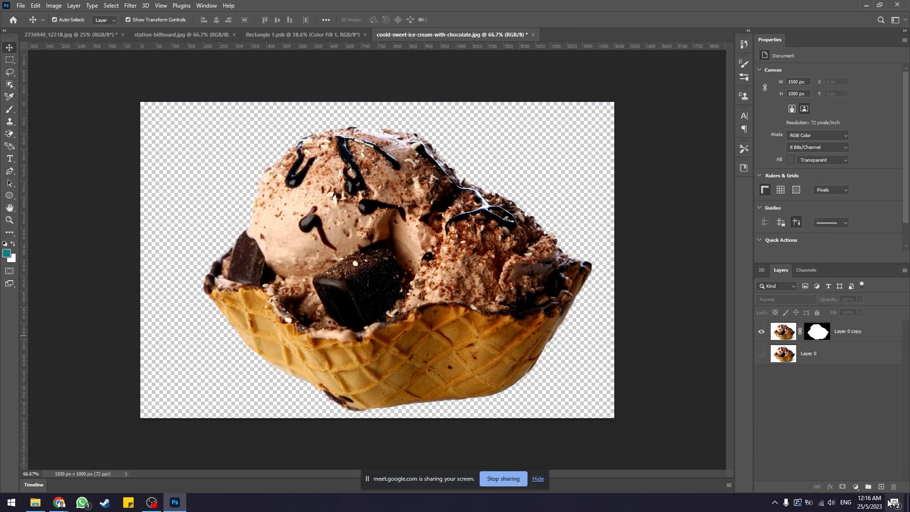
# Step: Add a pure red (#ff0000) Solid Color fill layer and place it directly beneath the masked ice cream layer to check the cutout
pyautogui.click(857, 487)
pyautogui.click(855, 321)
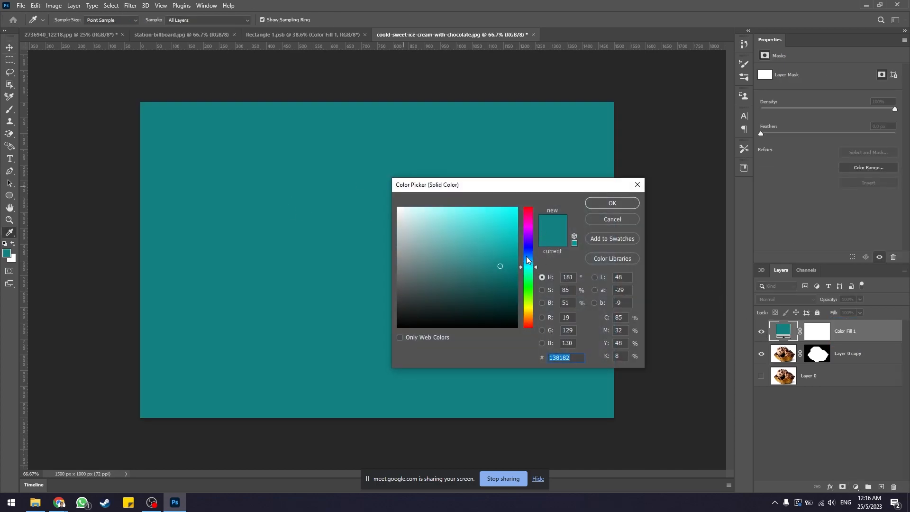
pyautogui.moveTo(530, 248); pyautogui.dragTo(528, 207)
pyautogui.moveTo(472, 252); pyautogui.dragTo(520, 206)
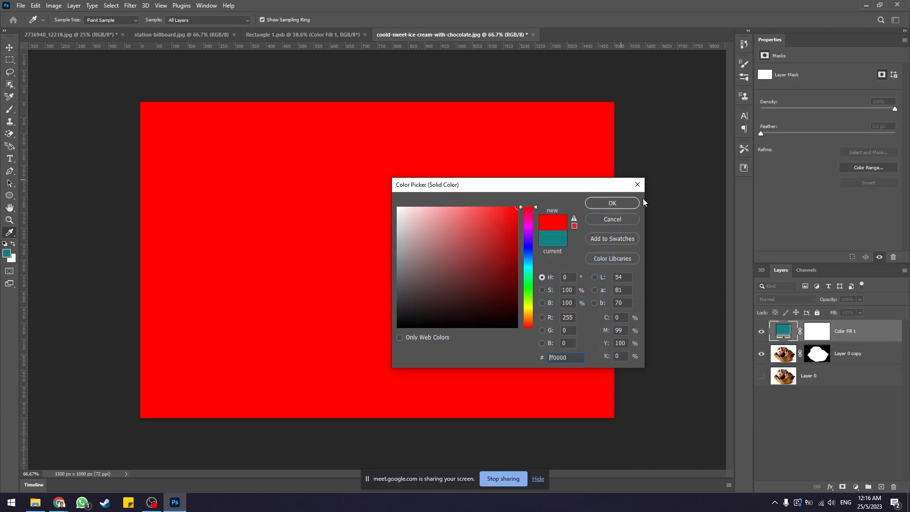
pyautogui.click(616, 203)
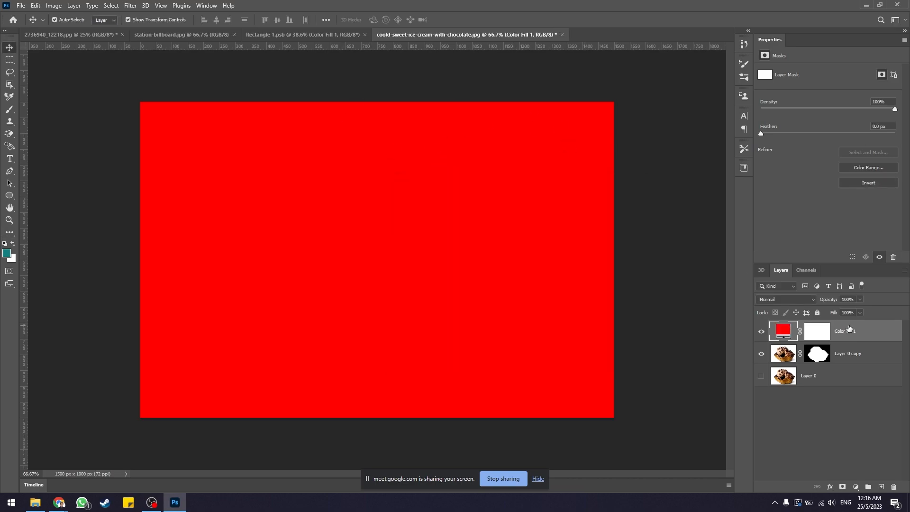
pyautogui.moveTo(852, 331); pyautogui.dragTo(855, 364)
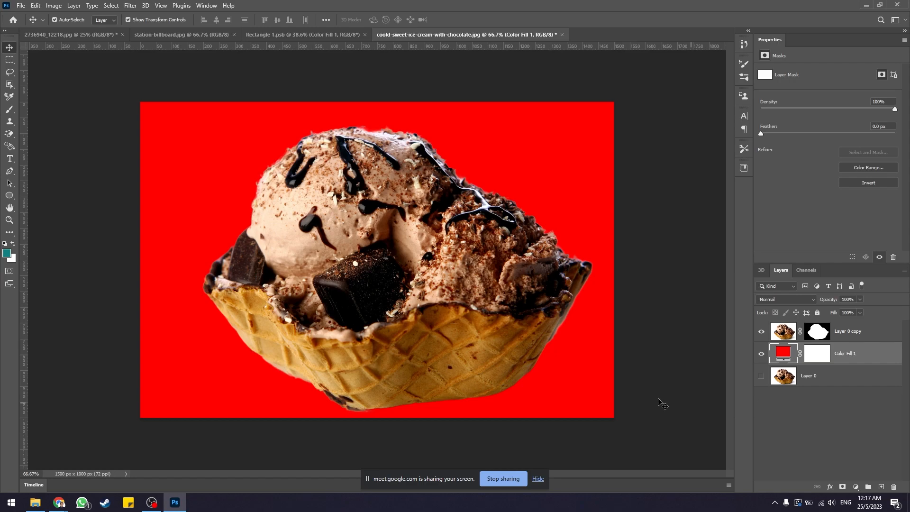
# Step: Hide the red fill layer, copy the masked ice cream layer and paste it into Rectangle 1.psb, accepting the color profile conversion
pyautogui.click(762, 354)
pyautogui.click(859, 333)
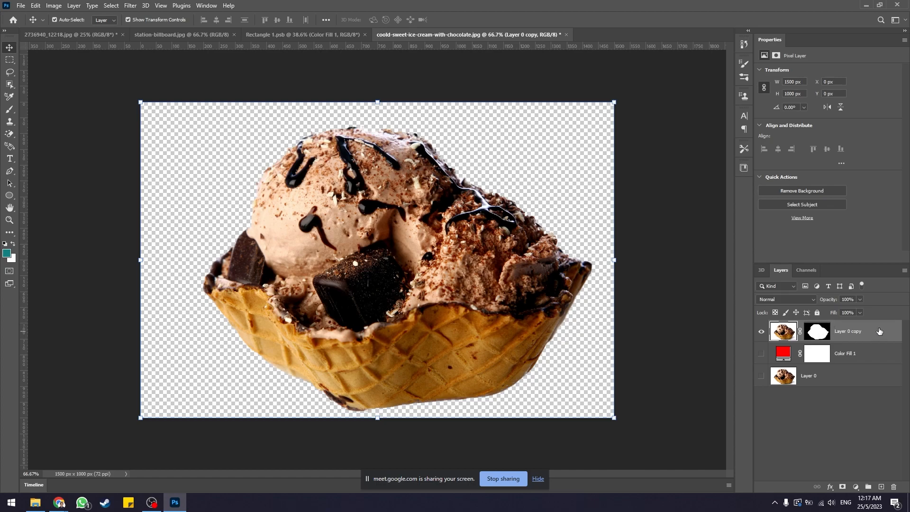
pyautogui.press('ctrl')
pyautogui.click(300, 34)
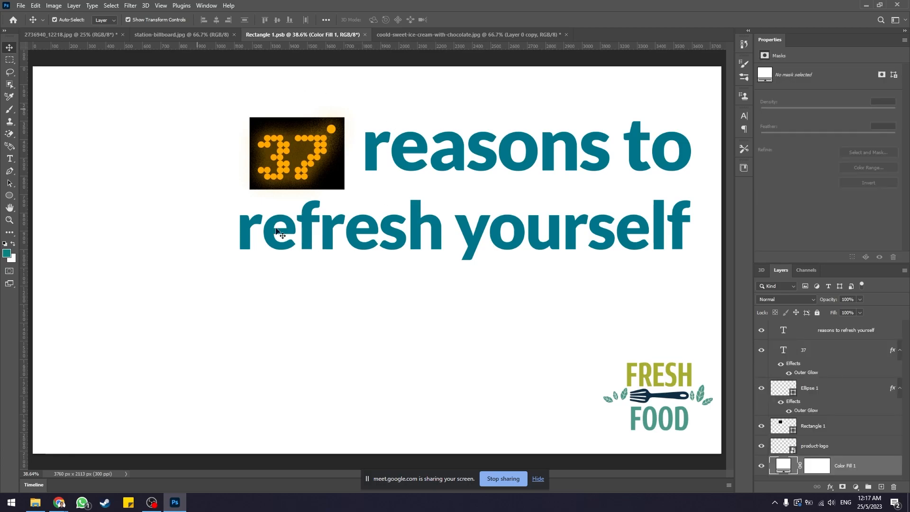
pyautogui.hotkey('ctrl', 'v')
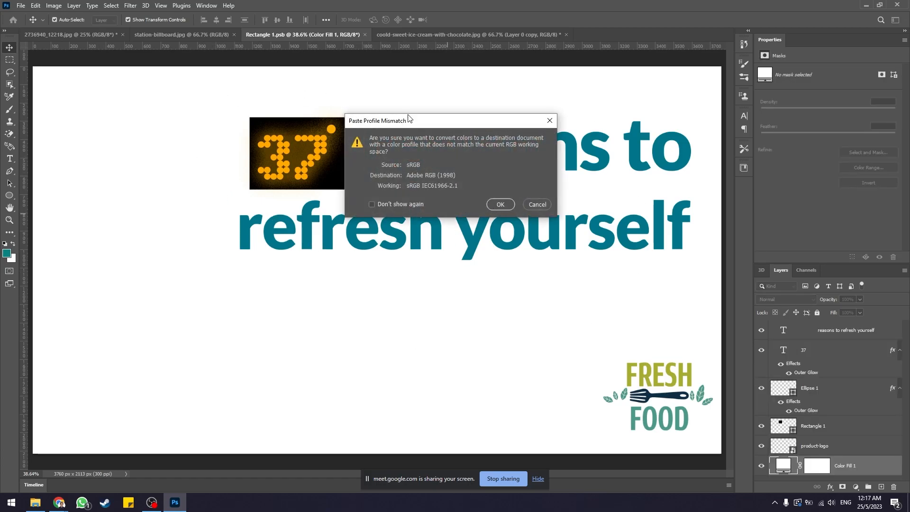
pyautogui.click(501, 204)
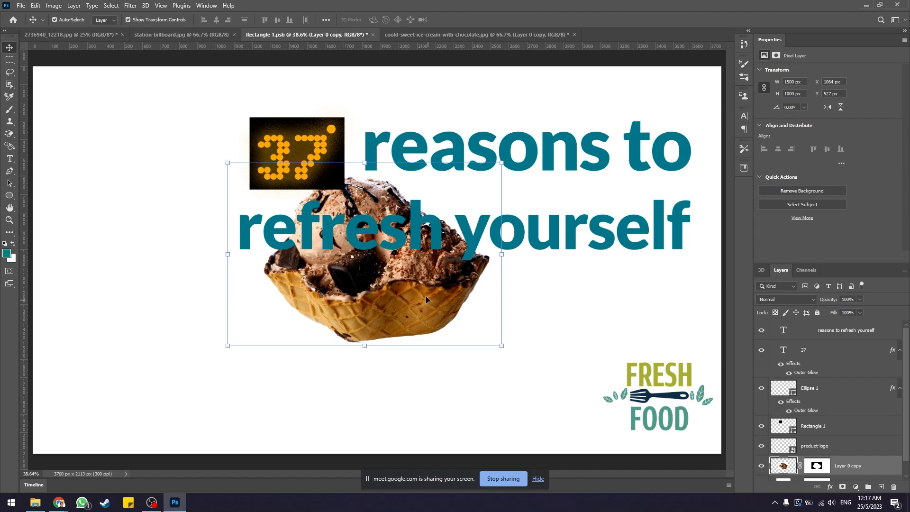
# Step: Scale the ice cream to about 151% and place it partly cropped in the ad's lower-left corner
pyautogui.moveTo(427, 294); pyautogui.dragTo(387, 328)
pyautogui.moveTo(309, 343); pyautogui.dragTo(244, 368)
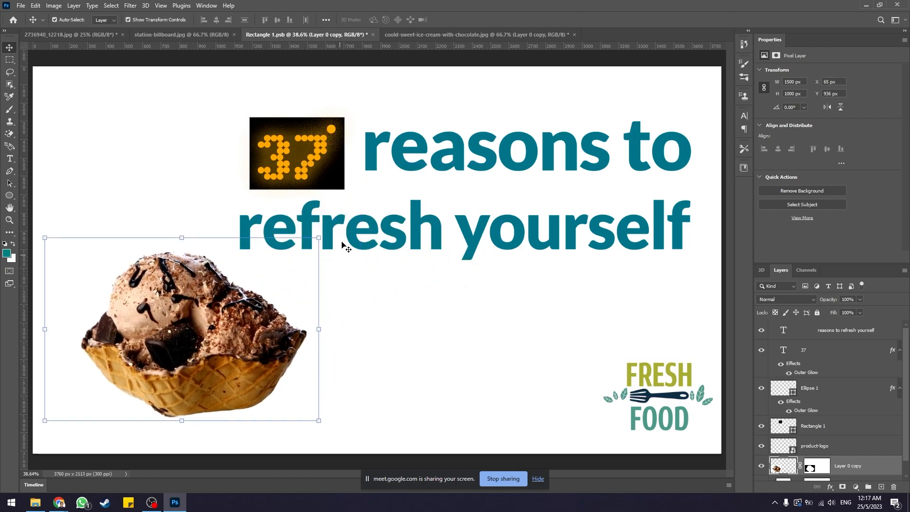
pyautogui.moveTo(324, 240); pyautogui.dragTo(348, 227)
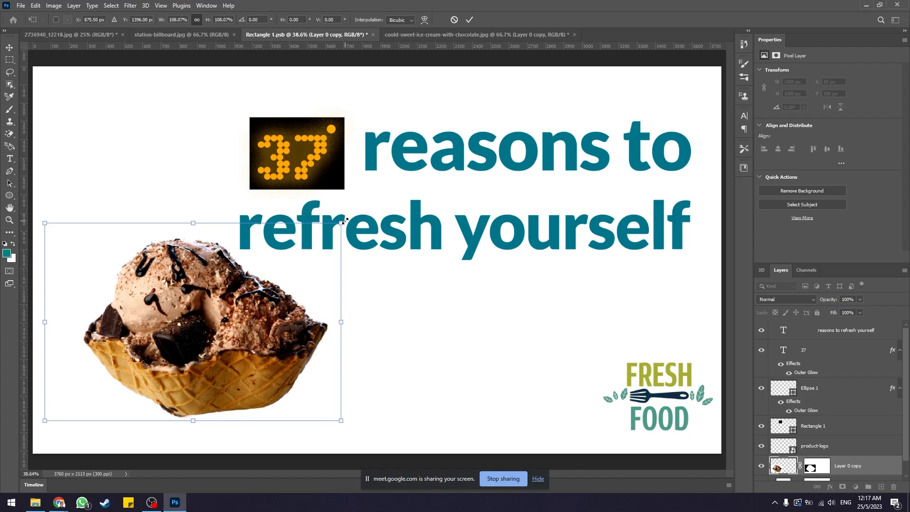
pyautogui.moveTo(344, 221); pyautogui.dragTo(450, 151)
pyautogui.moveTo(327, 298); pyautogui.dragTo(205, 433)
pyautogui.moveTo(300, 296); pyautogui.dragTo(312, 291)
pyautogui.moveTo(155, 390); pyautogui.dragTo(153, 385)
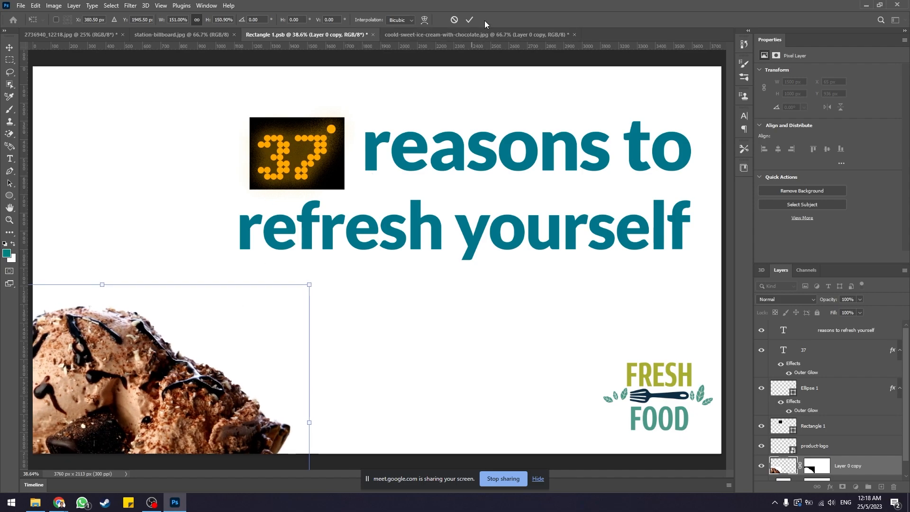
pyautogui.click(470, 20)
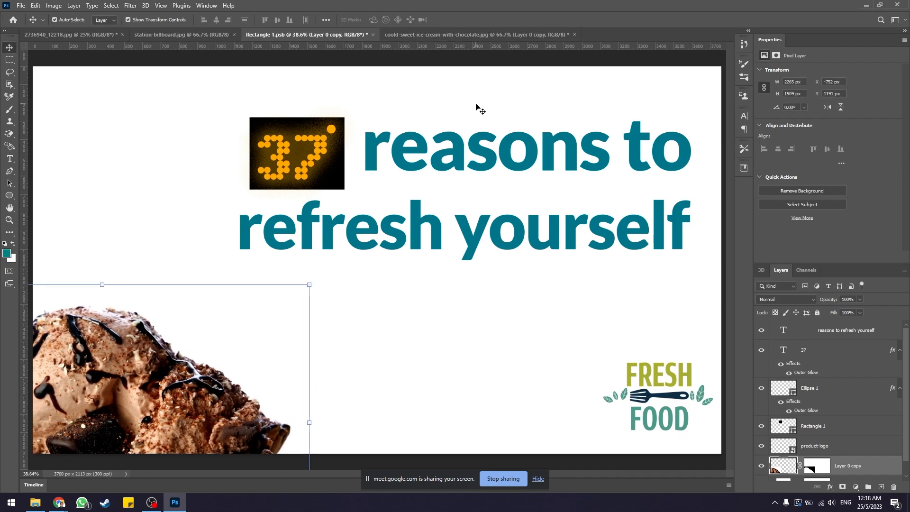
# Step: Deselect the ice cream layer, save the smart object's contents and return to the billboard document 2736940_12218.jpg
pyautogui.click(228, 64)
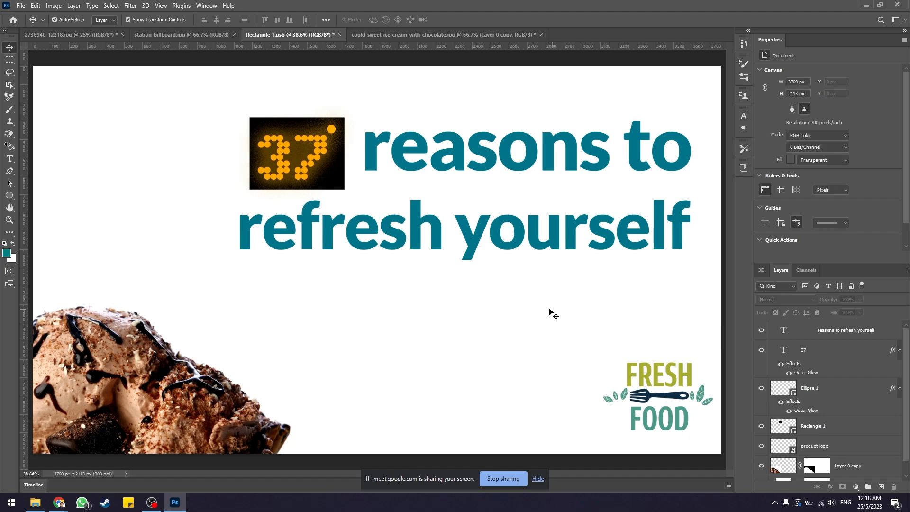
pyautogui.hotkey('ctrl', 's')
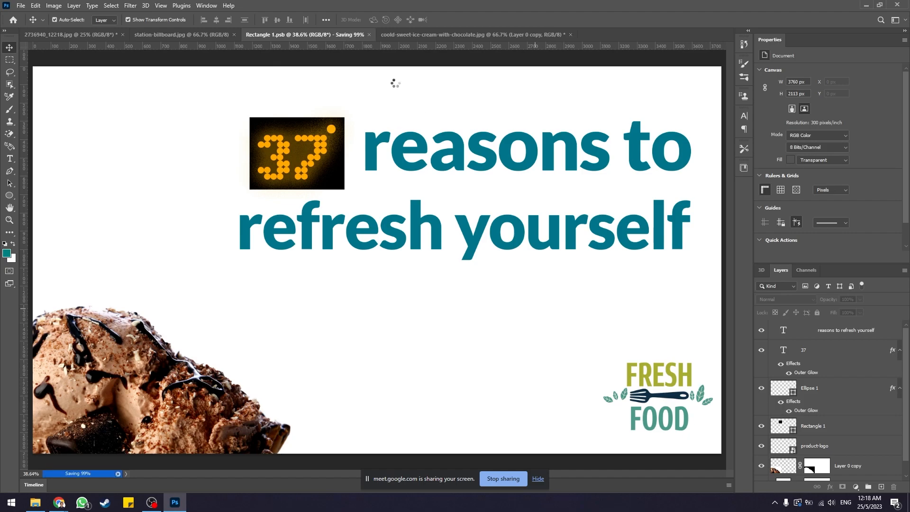
pyautogui.click(80, 36)
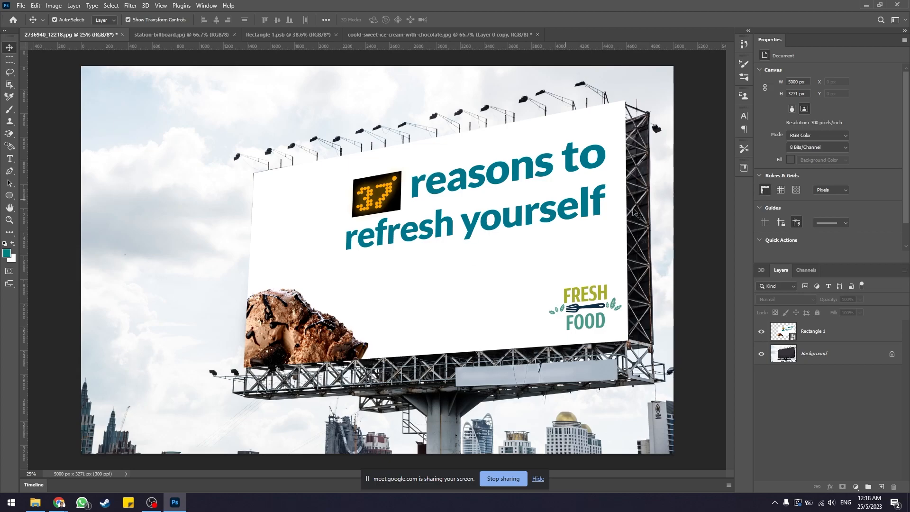
# Step: Open the Blending Options of the Rectangle 1 smart object and split its Underlying Layer black Blend If slider to 0 / 36
pyautogui.click(856, 337)
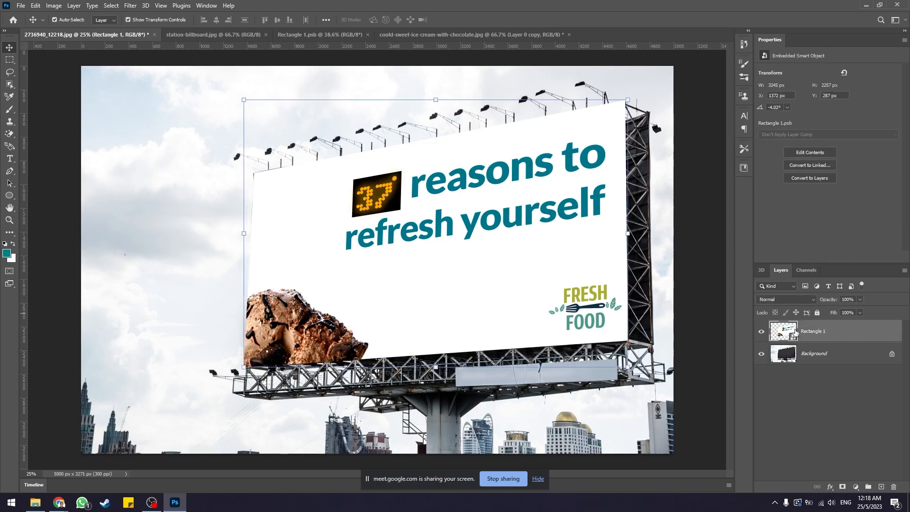
pyautogui.rightClick(824, 337)
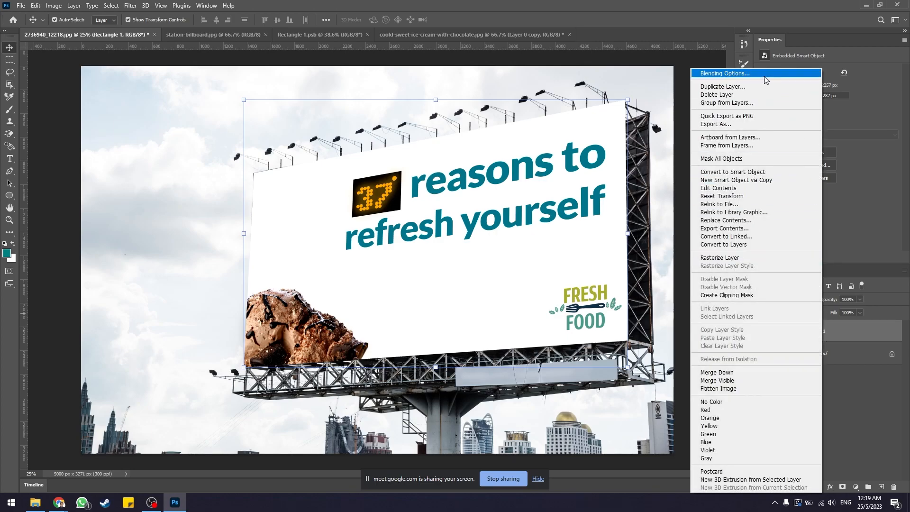
pyautogui.click(744, 74)
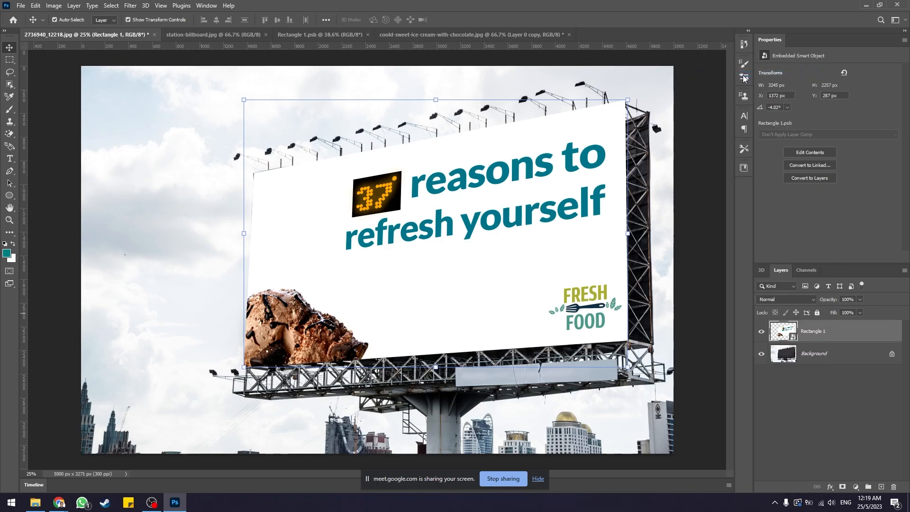
pyautogui.moveTo(515, 129); pyautogui.dragTo(583, 96)
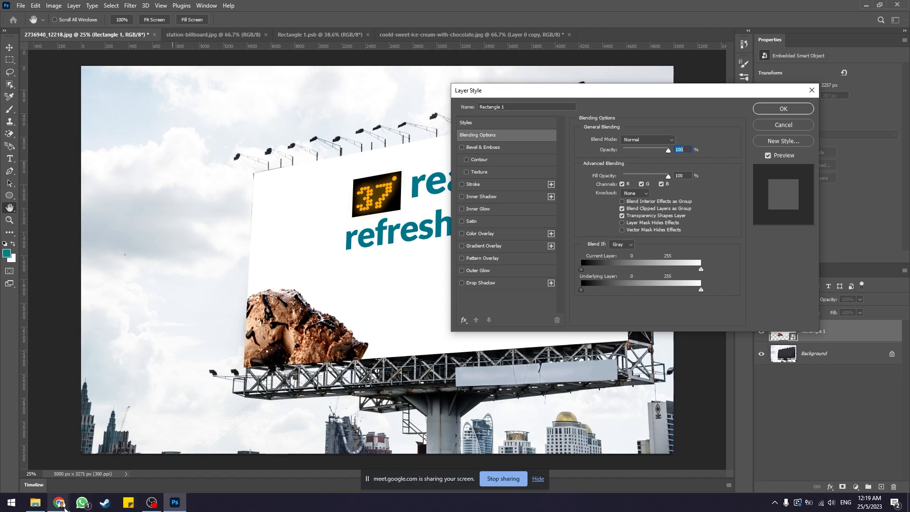
pyautogui.click(59, 502)
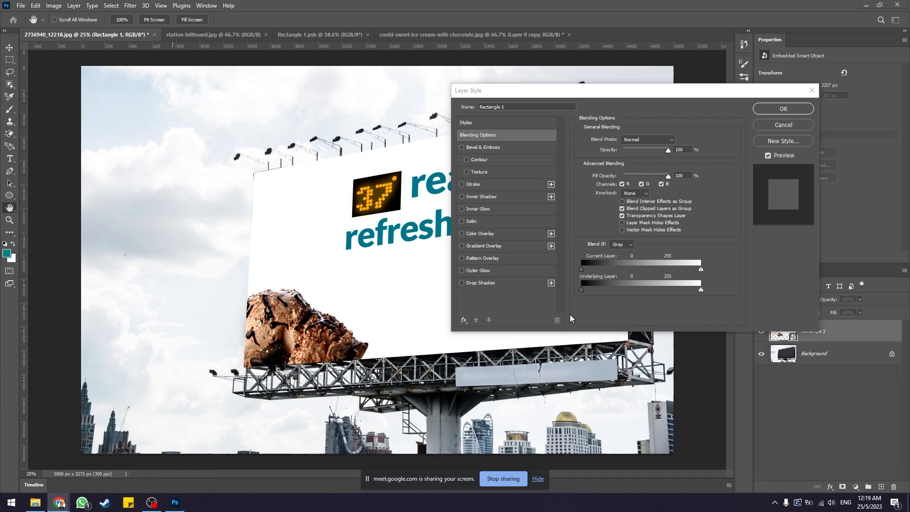
pyautogui.click(599, 296)
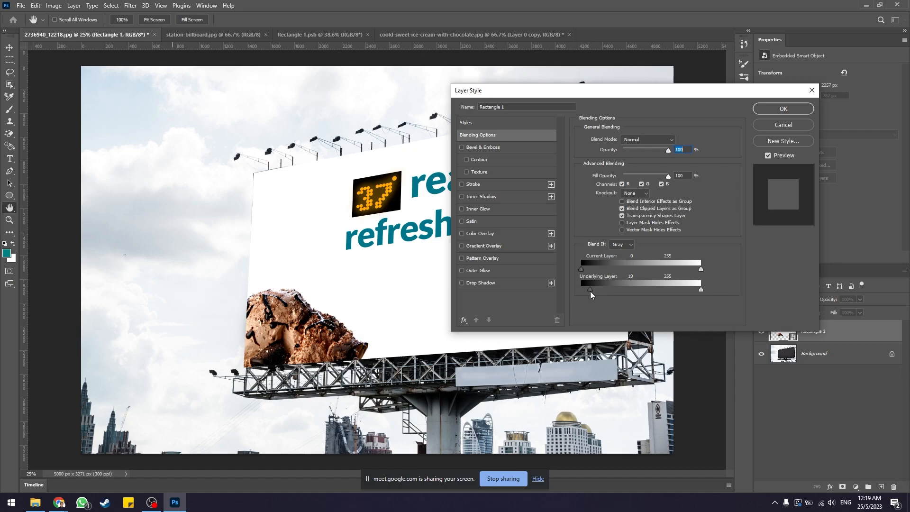
pyautogui.press('alt')
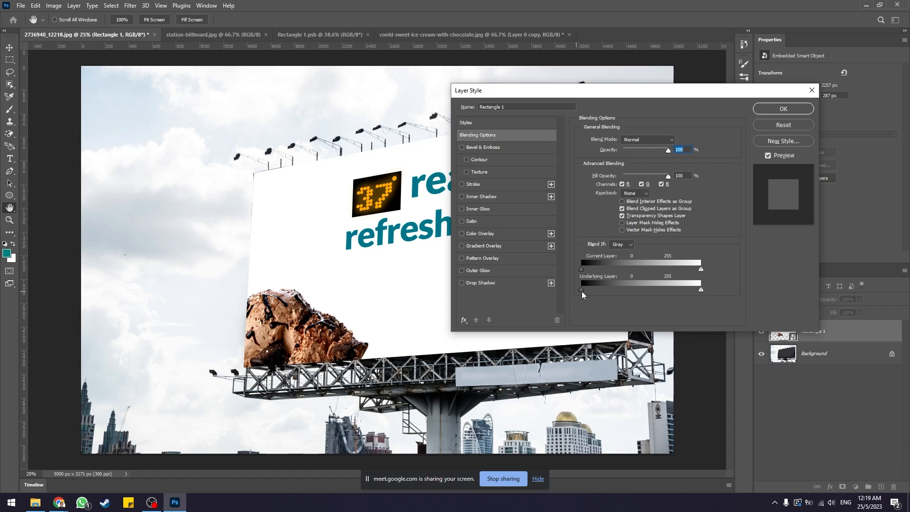
pyautogui.moveTo(585, 295); pyautogui.dragTo(600, 295)
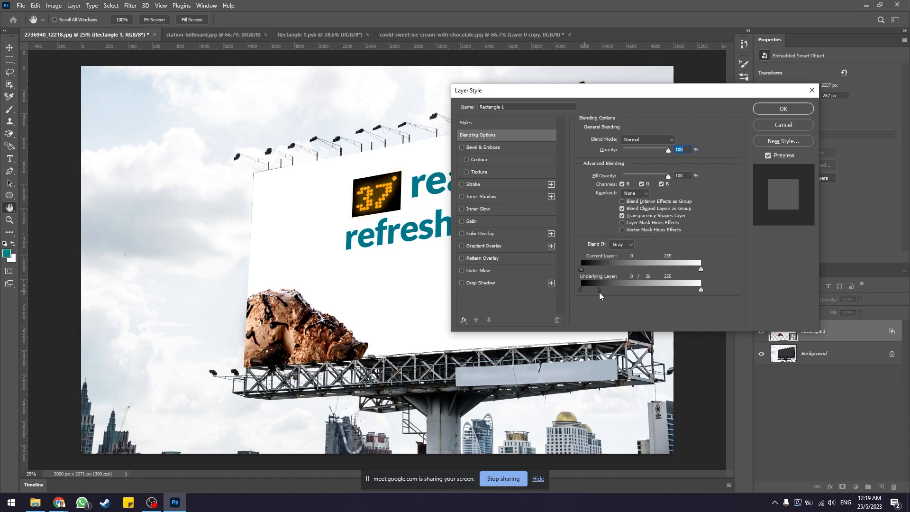
# Step: Set the Underlying Layer black Blend If range to 7 / 71, apply the layer style and deselect the smart object
pyautogui.moveTo(575, 90); pyautogui.dragTo(645, 115)
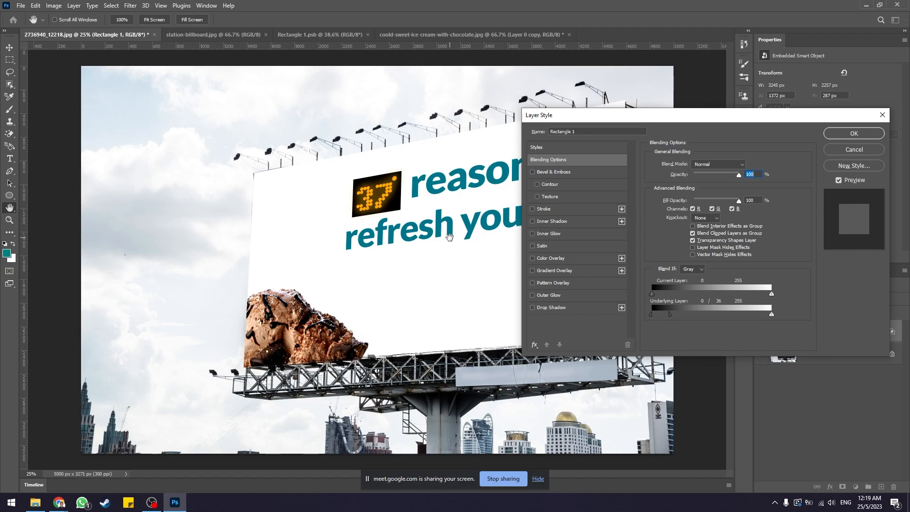
pyautogui.moveTo(550, 119); pyautogui.dragTo(600, 120)
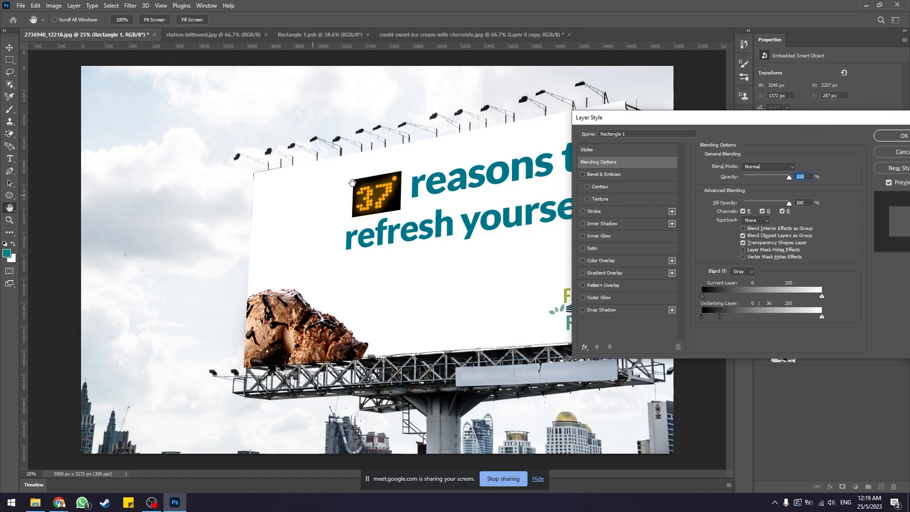
pyautogui.moveTo(697, 120); pyautogui.dragTo(643, 117)
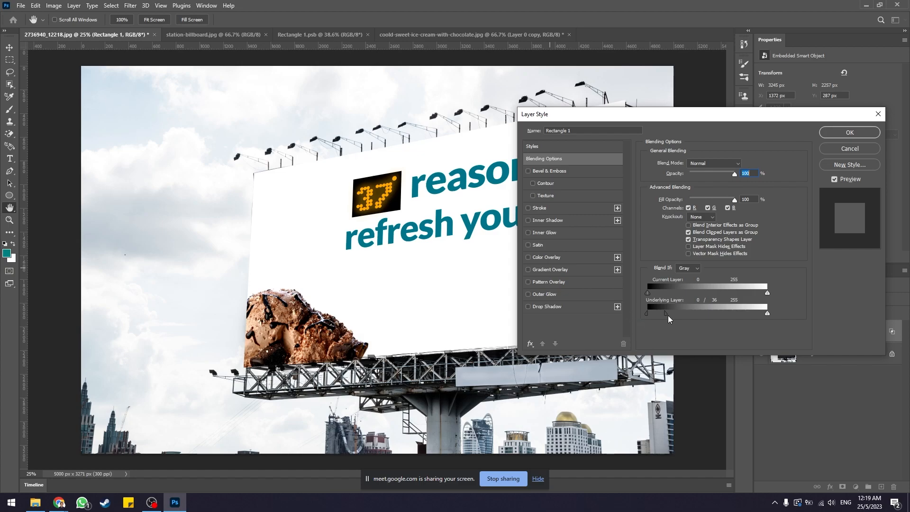
pyautogui.moveTo(665, 318)
pyautogui.mouseDown()
pyautogui.moveTo(682, 317)
pyautogui.moveTo(652, 319)
pyautogui.mouseUp()
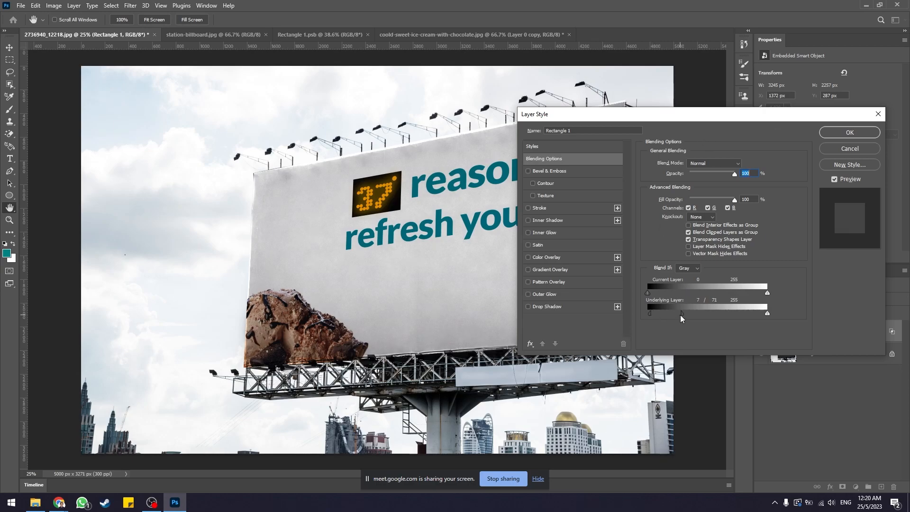
pyautogui.click(850, 133)
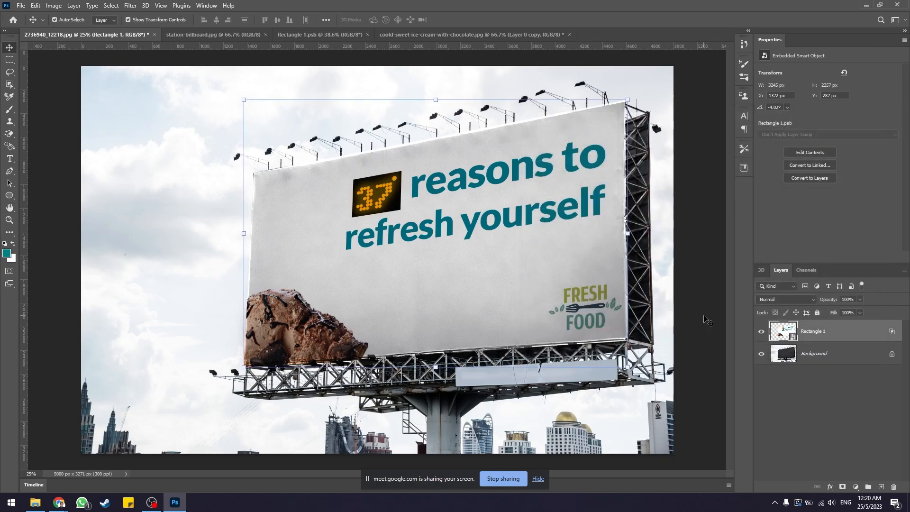
pyautogui.click(700, 219)
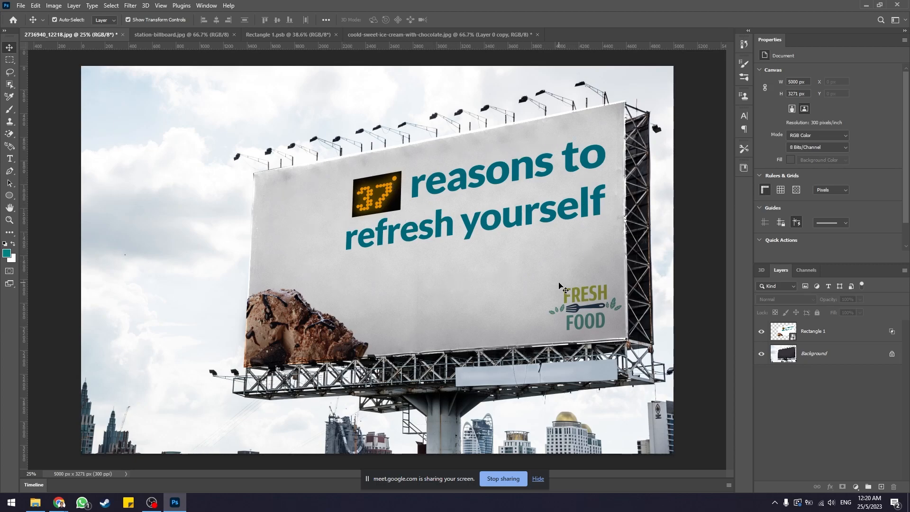
# Step: Switch to the station-billboard.jpg document and add a new empty layer above its Background
pyautogui.click(151, 501)
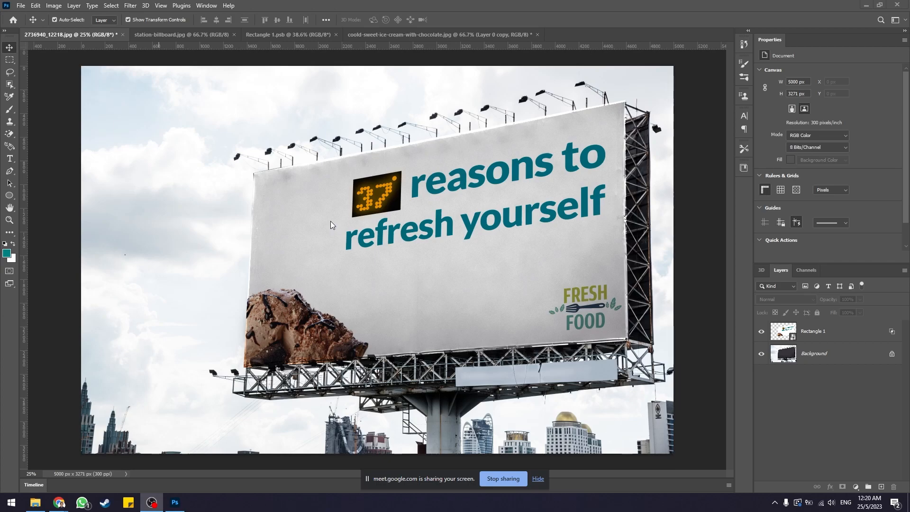
pyautogui.click(199, 34)
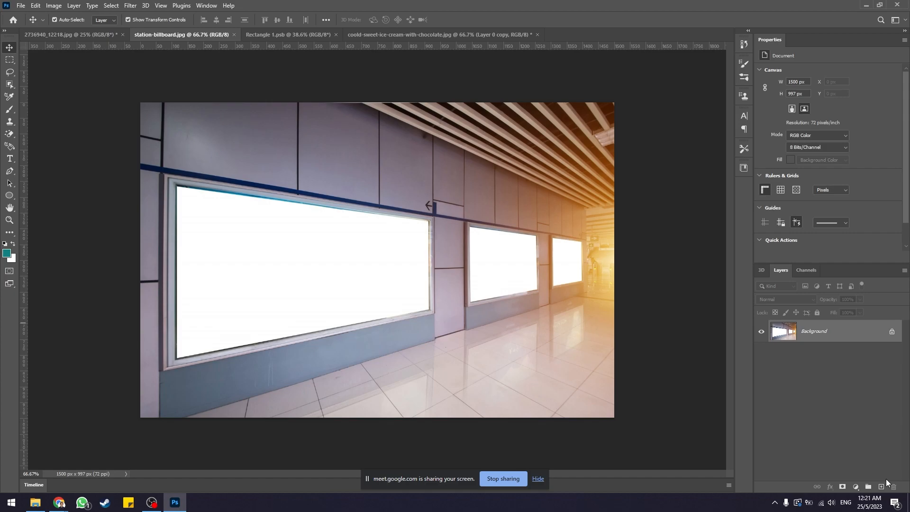
pyautogui.click(880, 488)
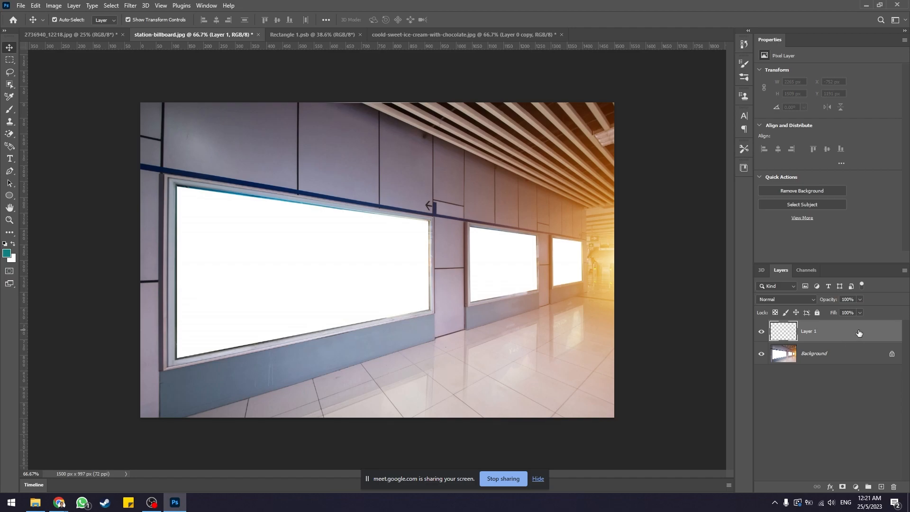
# Step: Open the Vanishing Point filter on the empty layer and create a perspective plane at the four corners of the largest billboard
pyautogui.click(128, 7)
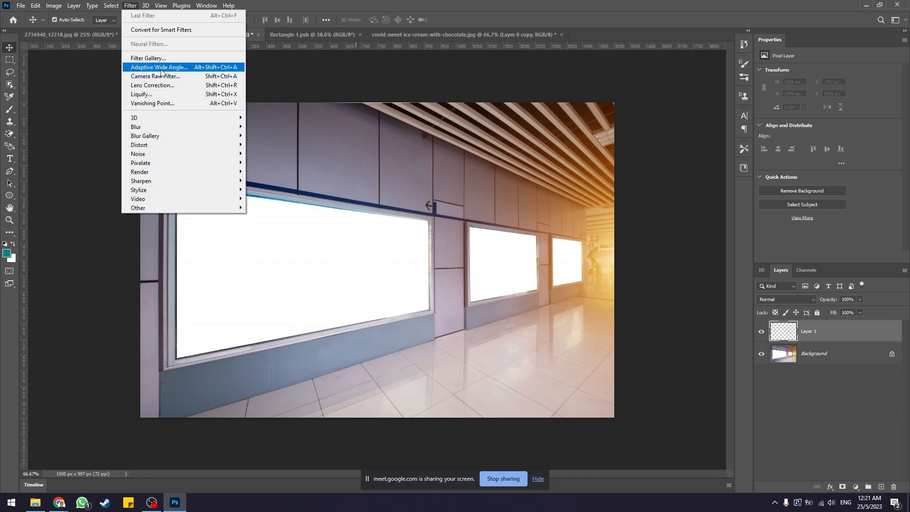
pyautogui.click(202, 104)
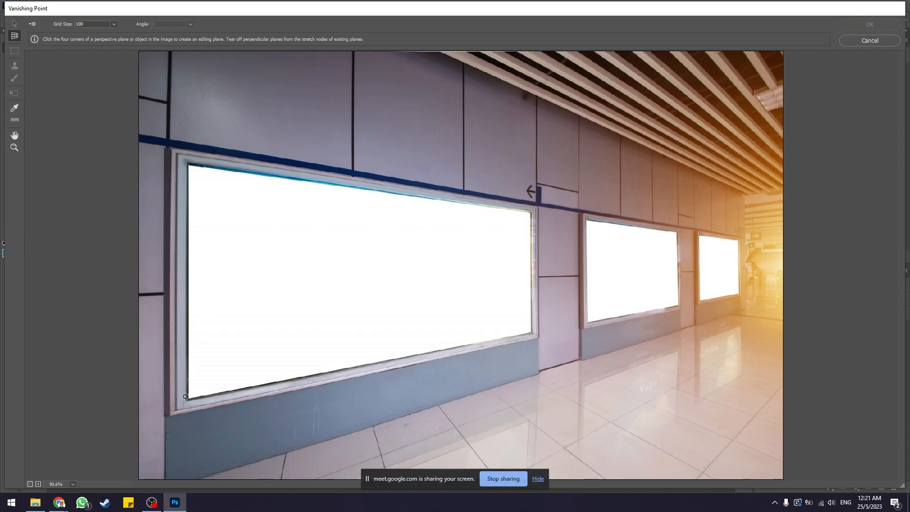
pyautogui.click(188, 164)
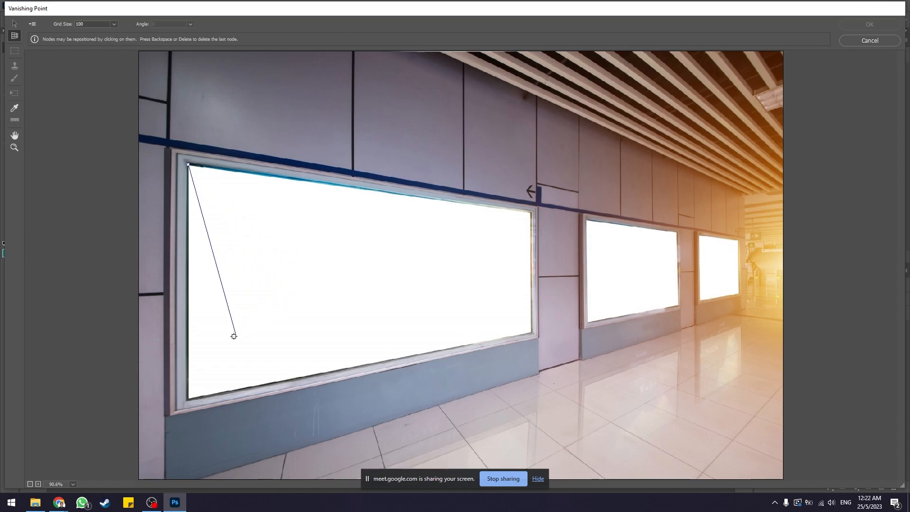
pyautogui.click(189, 399)
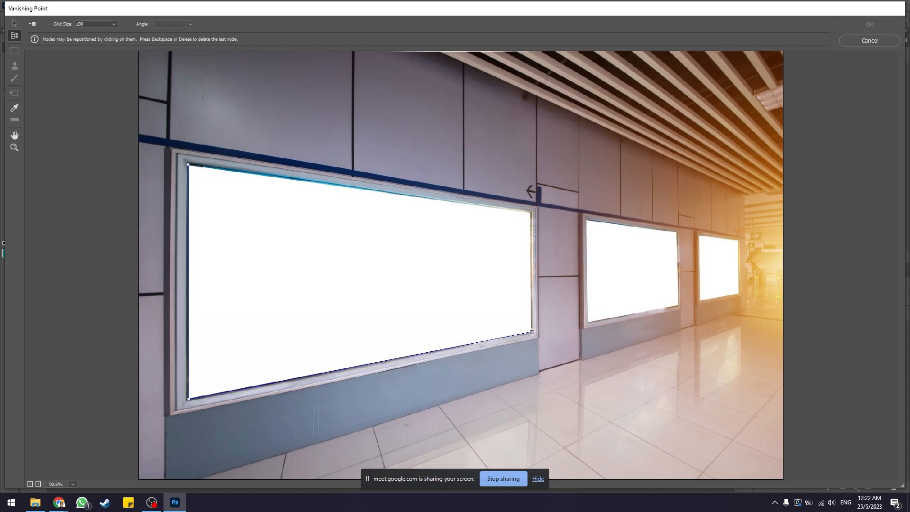
pyautogui.click(531, 333)
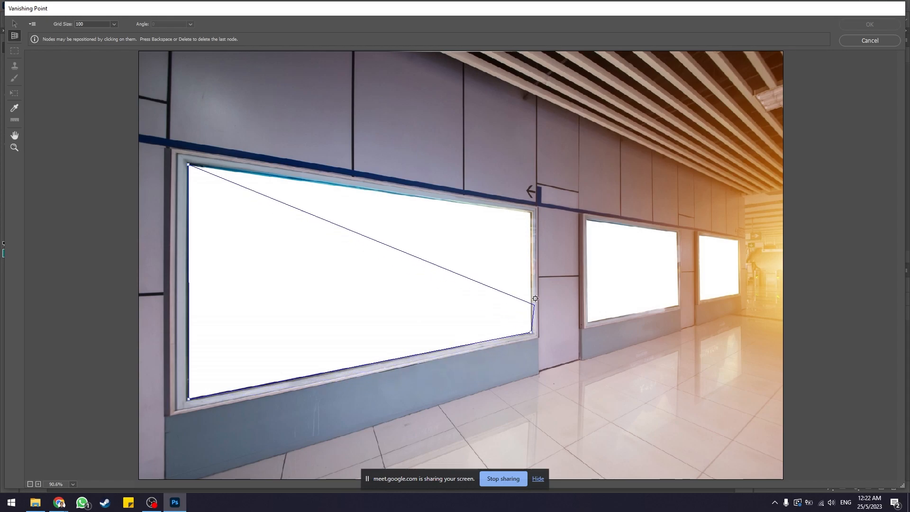
pyautogui.click(532, 212)
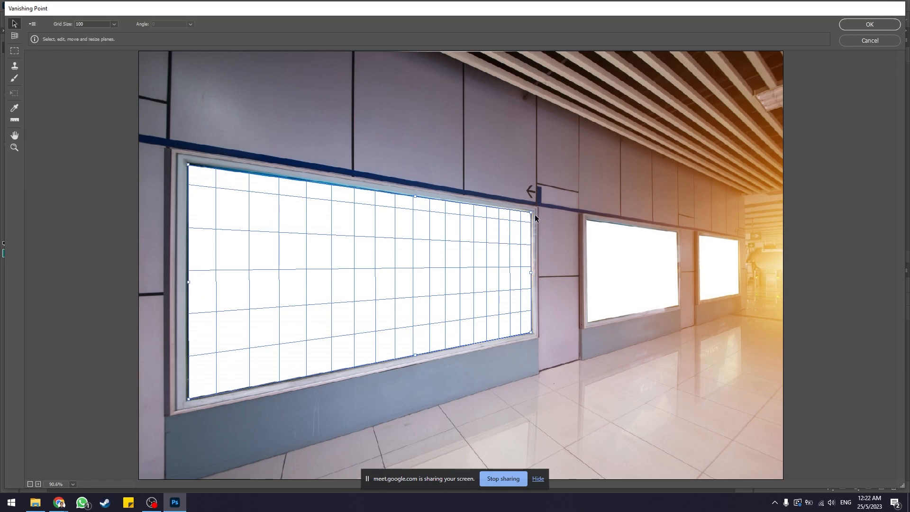
# Step: Fine-tune the perspective plane's upper-right corner to match the largest billboard's frame and apply the Vanishing Point filter
pyautogui.moveTo(531, 212); pyautogui.dragTo(527, 217)
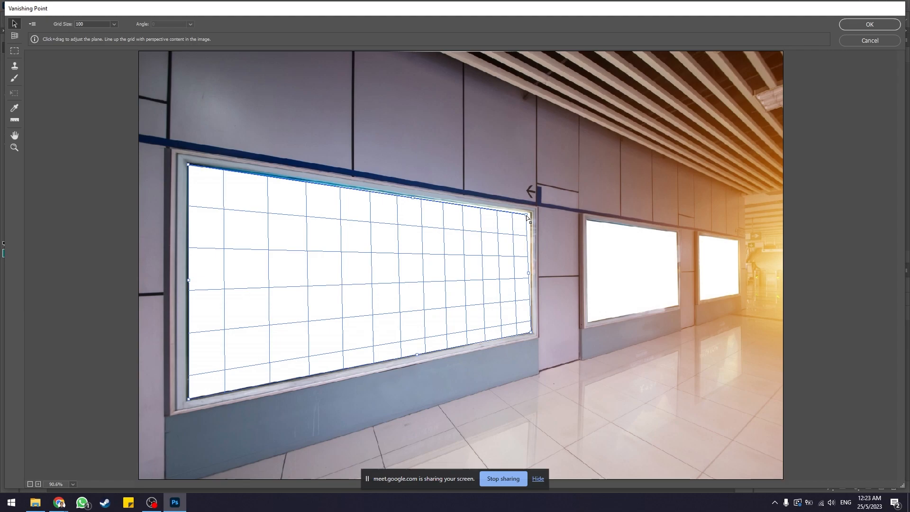
pyautogui.moveTo(527, 217); pyautogui.dragTo(533, 218)
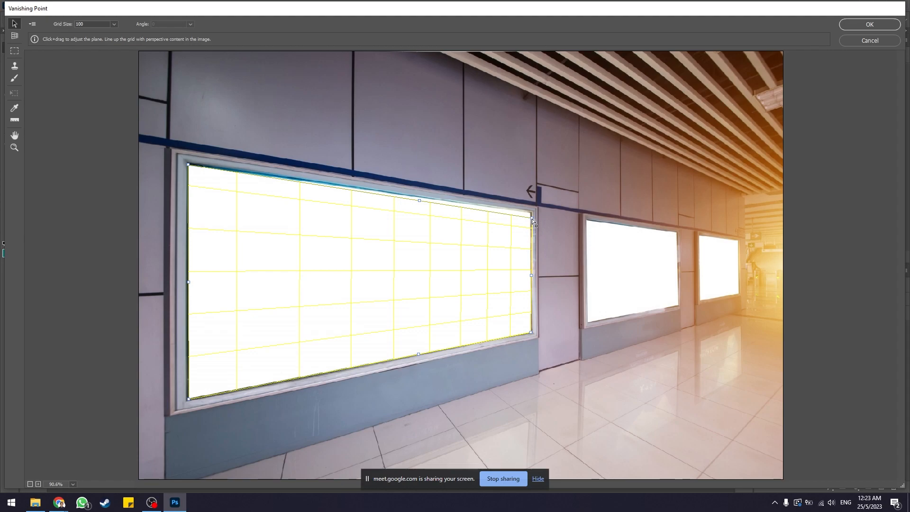
pyautogui.moveTo(532, 218); pyautogui.dragTo(531, 220)
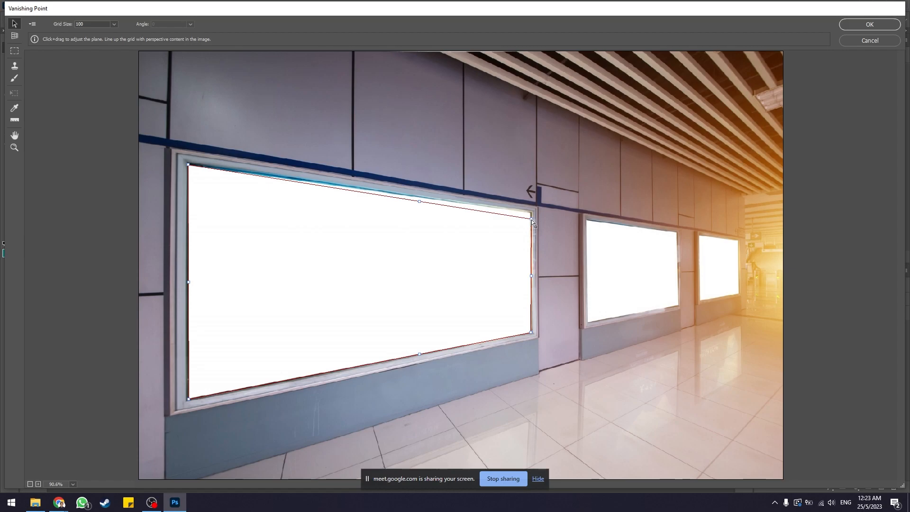
pyautogui.moveTo(531, 220); pyautogui.dragTo(532, 213)
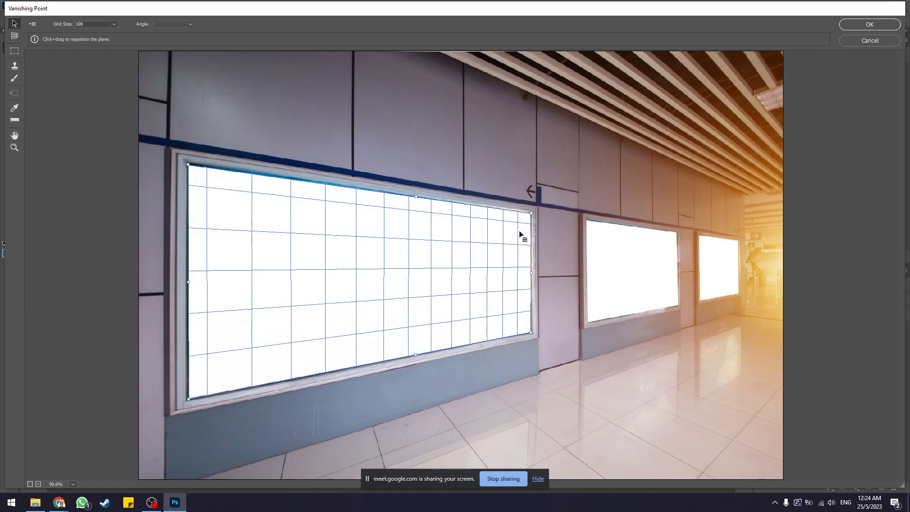
pyautogui.click(861, 24)
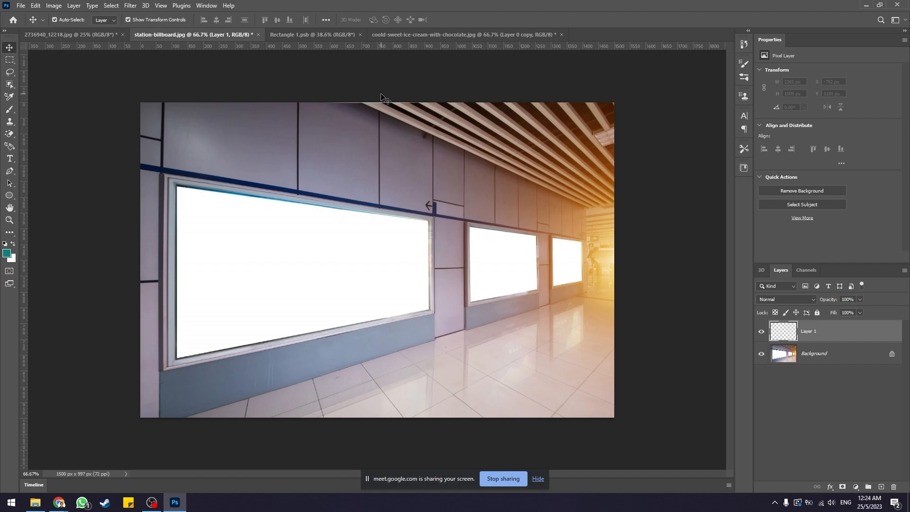
# Step: Look through the outdoor billboard, station billboard, Rectangle 1.psb and ice cream documents for the ad artwork to copy
pyautogui.click(71, 35)
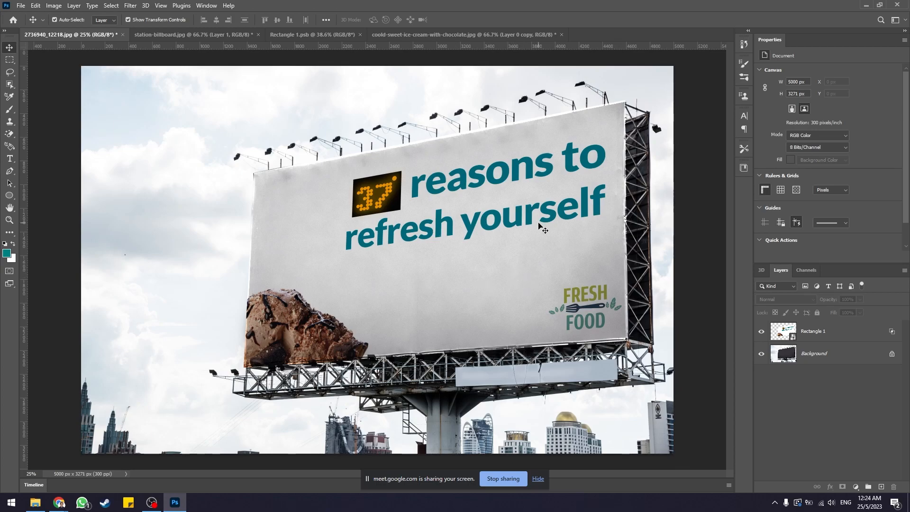
pyautogui.click(782, 328)
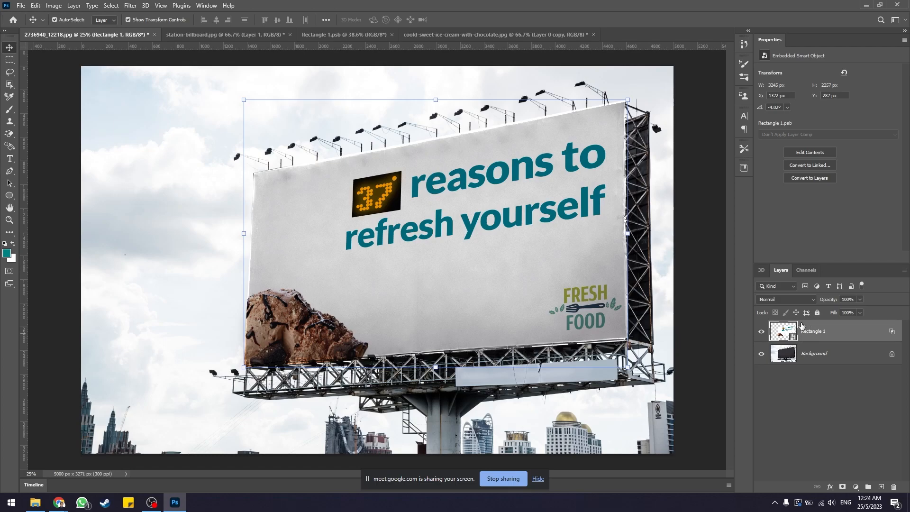
pyautogui.click(251, 34)
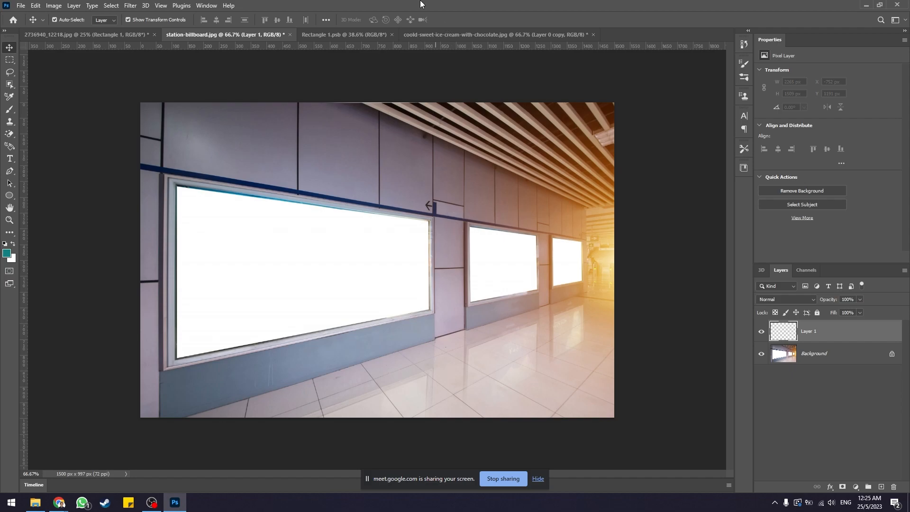
pyautogui.click(353, 34)
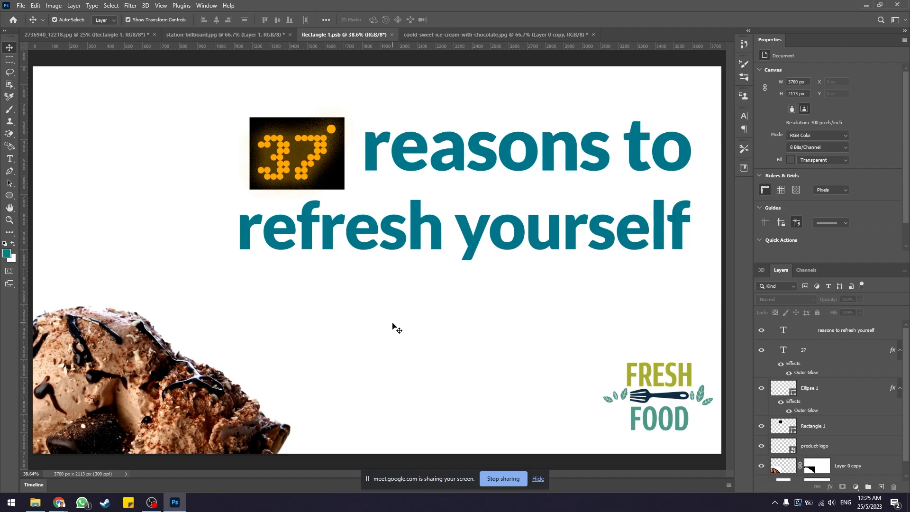
pyautogui.click(510, 35)
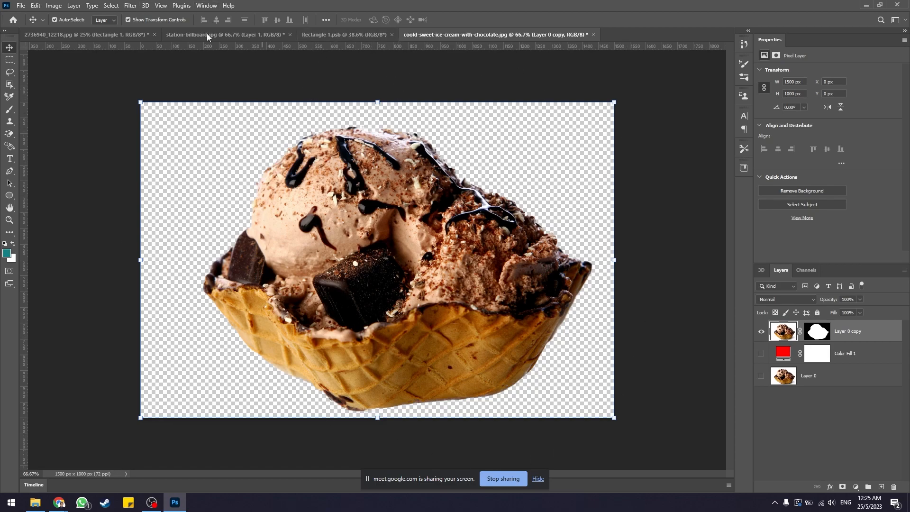
pyautogui.click(335, 34)
pyautogui.click(227, 35)
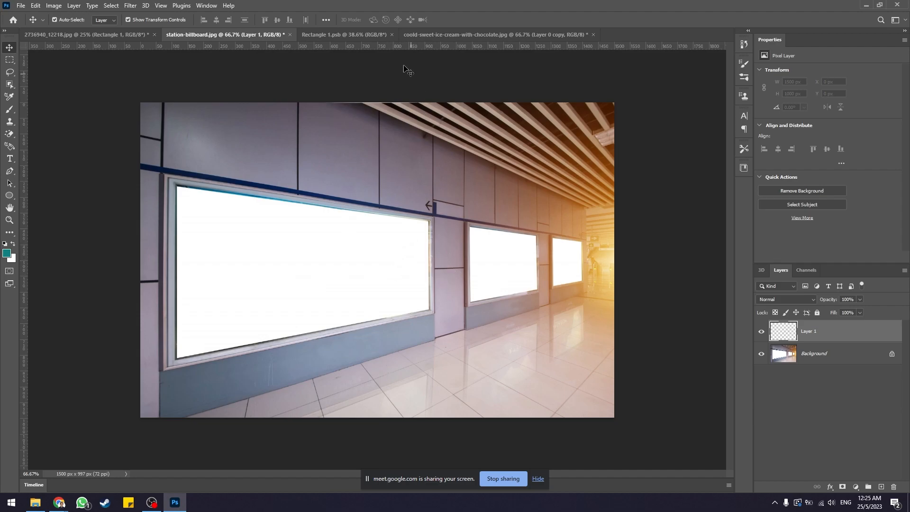
pyautogui.click(374, 36)
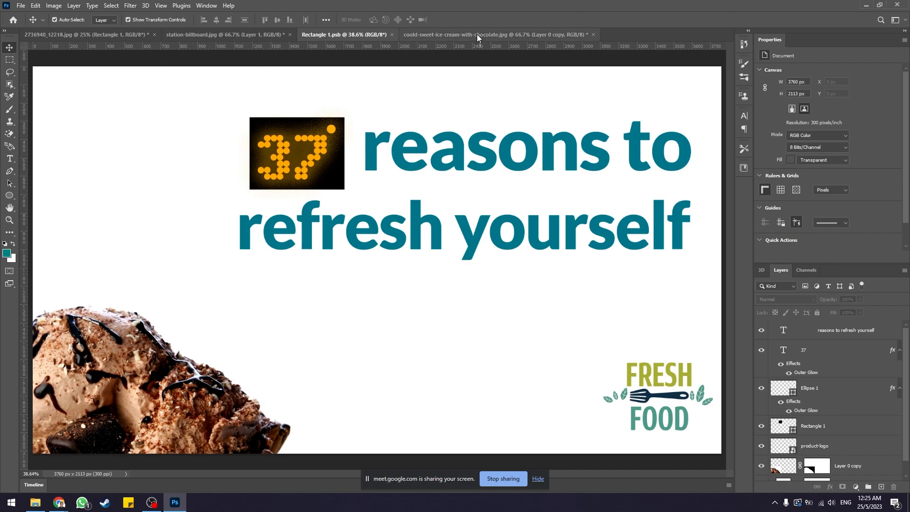
pyautogui.click(260, 36)
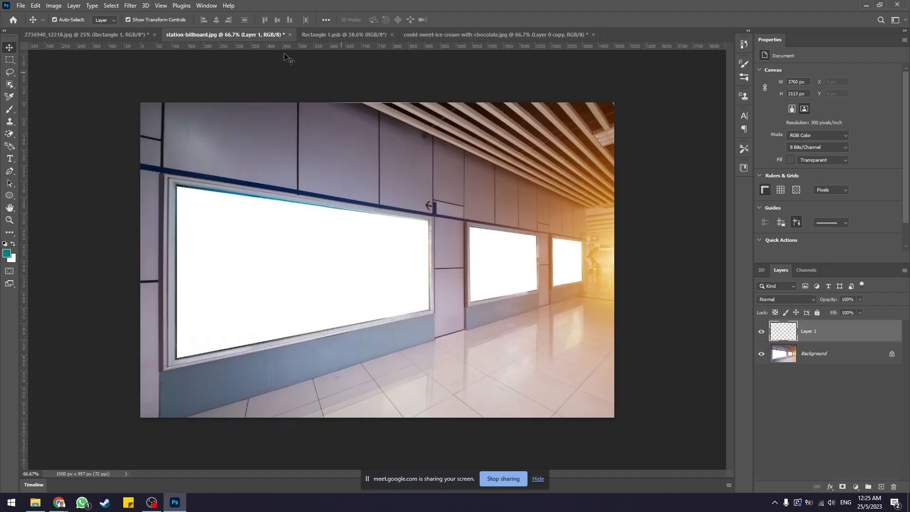
# Step: Select the whole canvas of Rectangle 1.psb and copy the visible ad artwork as one merged image
pyautogui.click(316, 39)
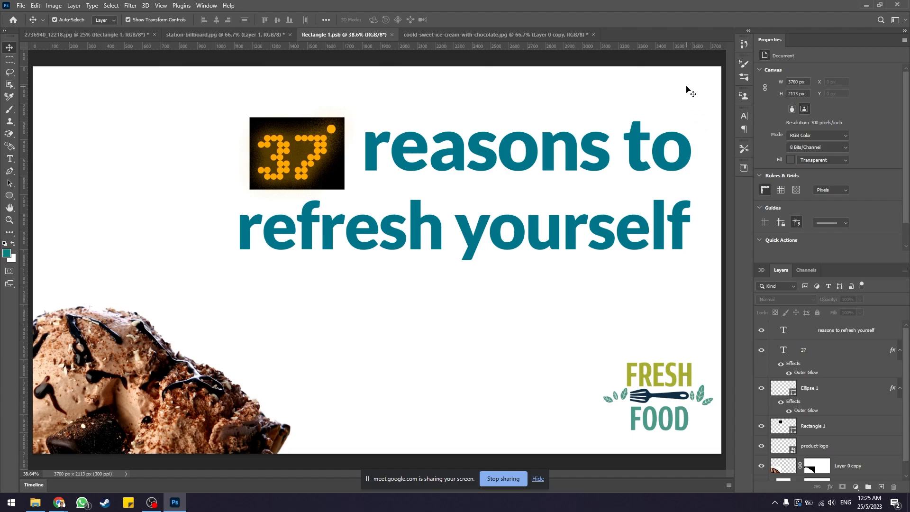
pyautogui.scroll(-1, 658, 138)
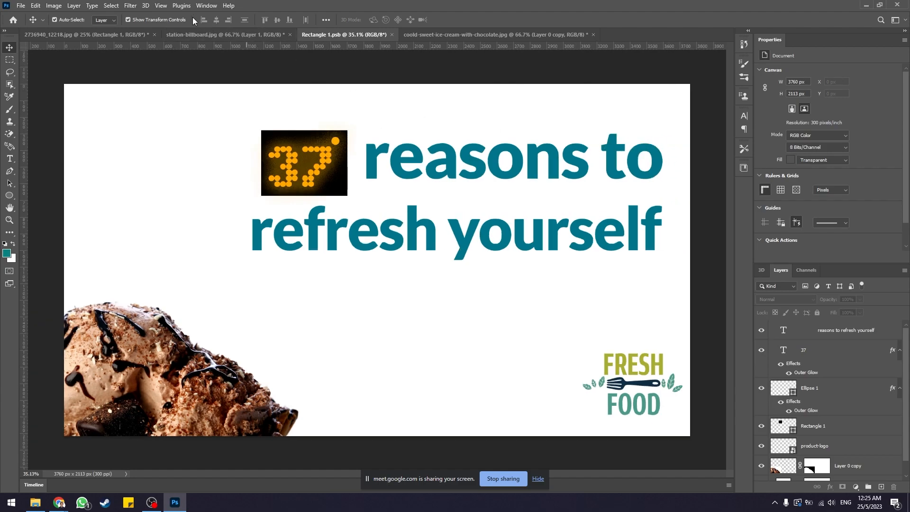
pyautogui.click(114, 7)
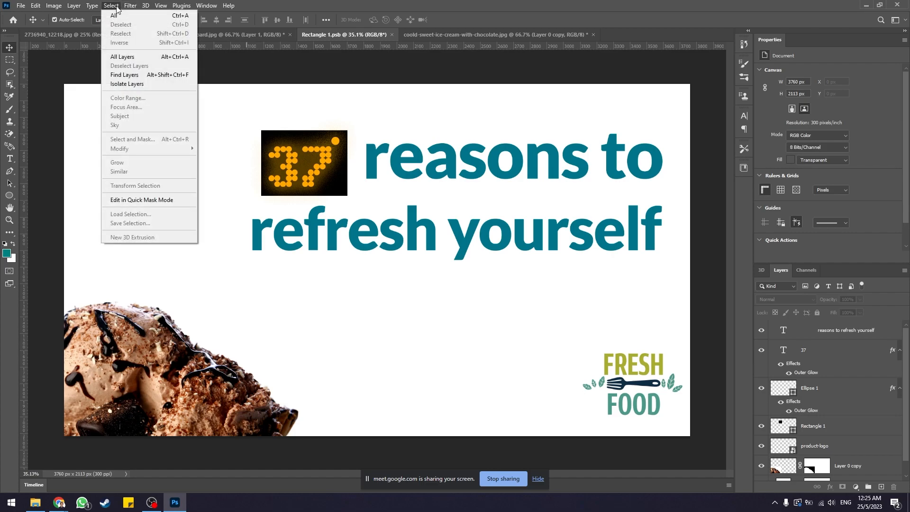
pyautogui.click(119, 15)
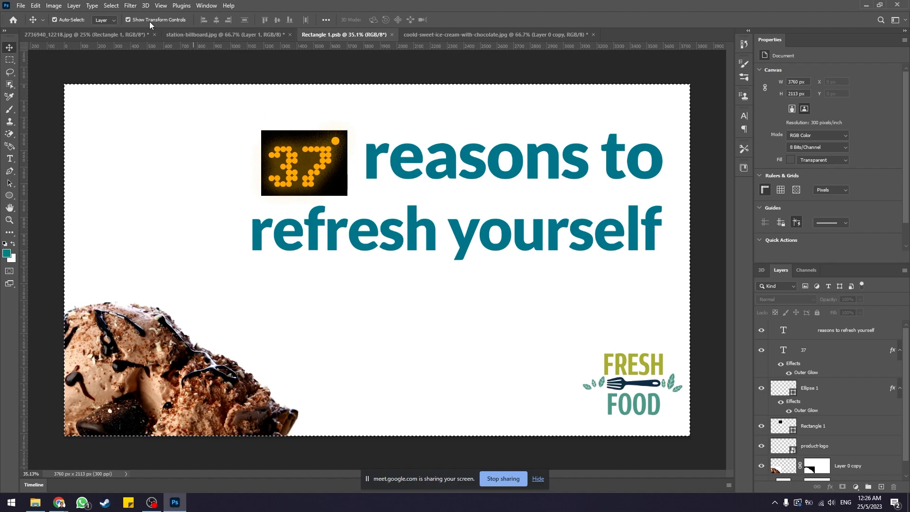
pyautogui.click(111, 5)
pyautogui.click(119, 16)
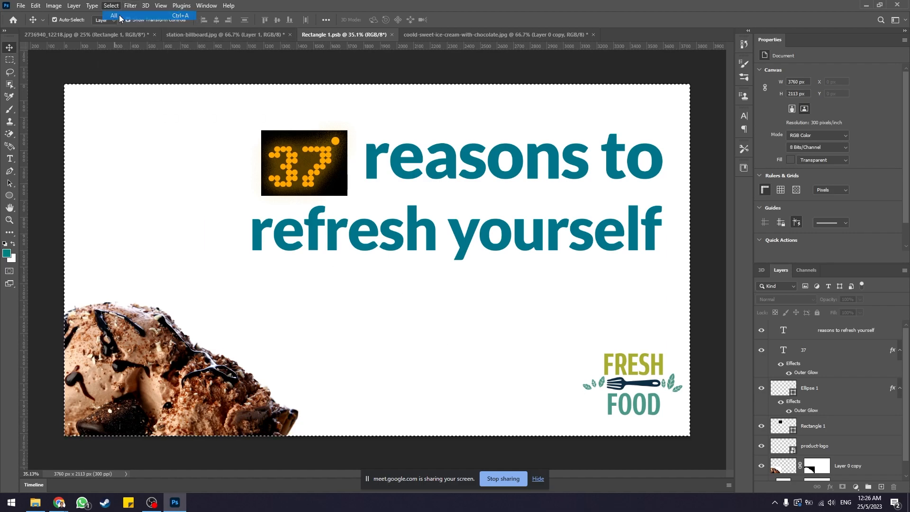
pyautogui.click(38, 7)
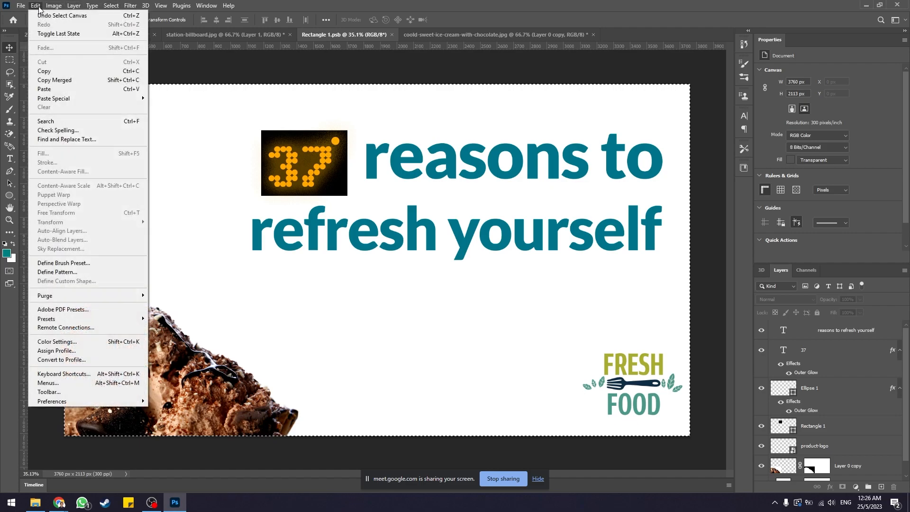
pyautogui.click(76, 81)
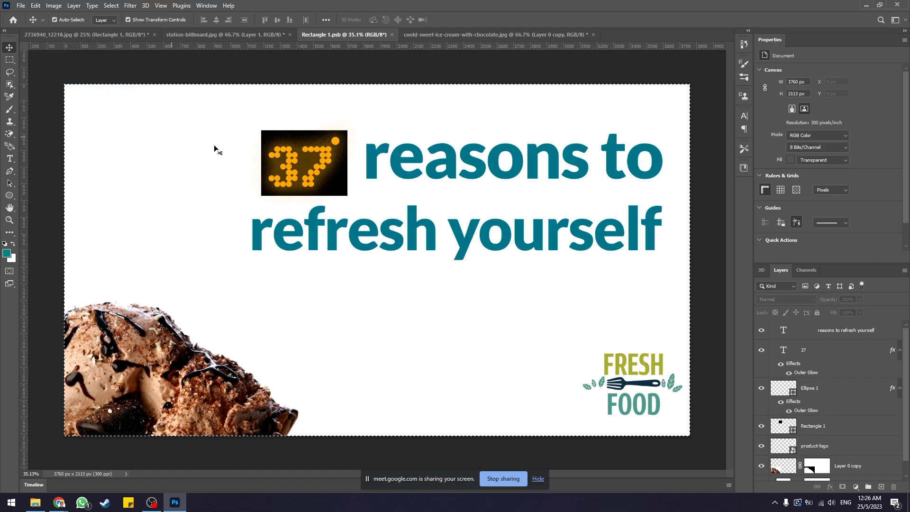
# Step: Reopen Vanishing Point on Layer 1 of station-billboard.jpg and paste the copied ad into it
pyautogui.click(226, 33)
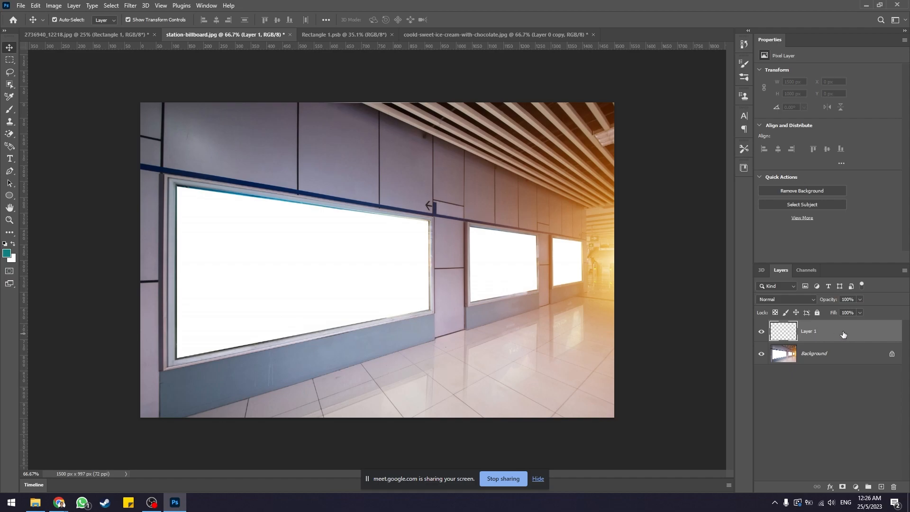
pyautogui.click(131, 6)
pyautogui.click(152, 103)
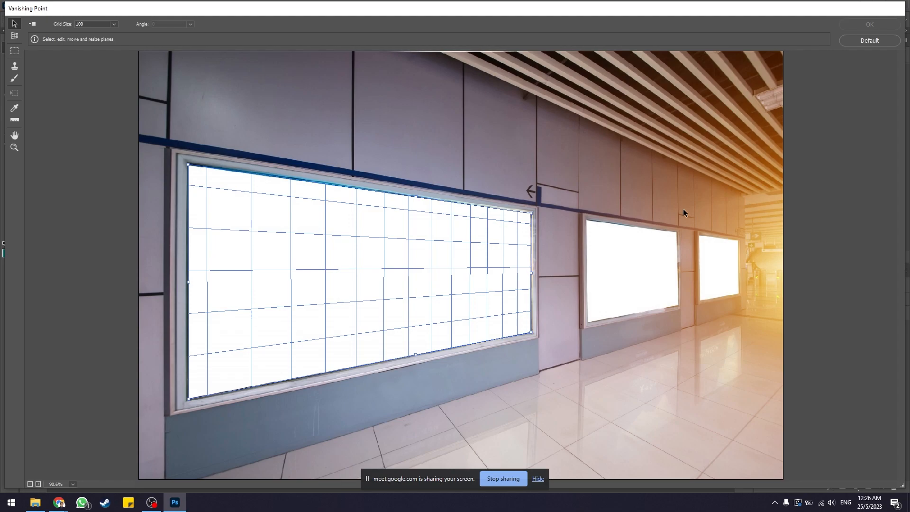
pyautogui.hotkey('ctrl', 'v')
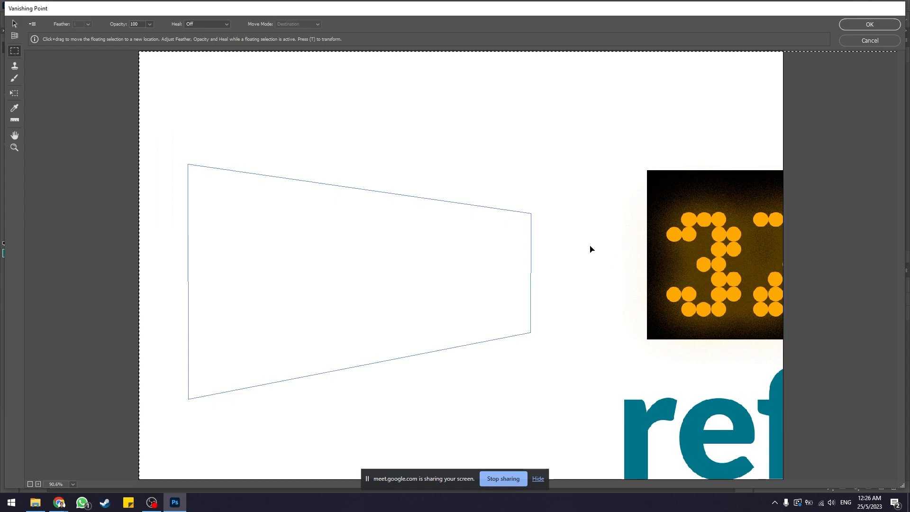
# Step: Try to scale and position the pasted ad inside the large billboard's perspective plane with the Transform tool, then cancel the filter
pyautogui.click(16, 96)
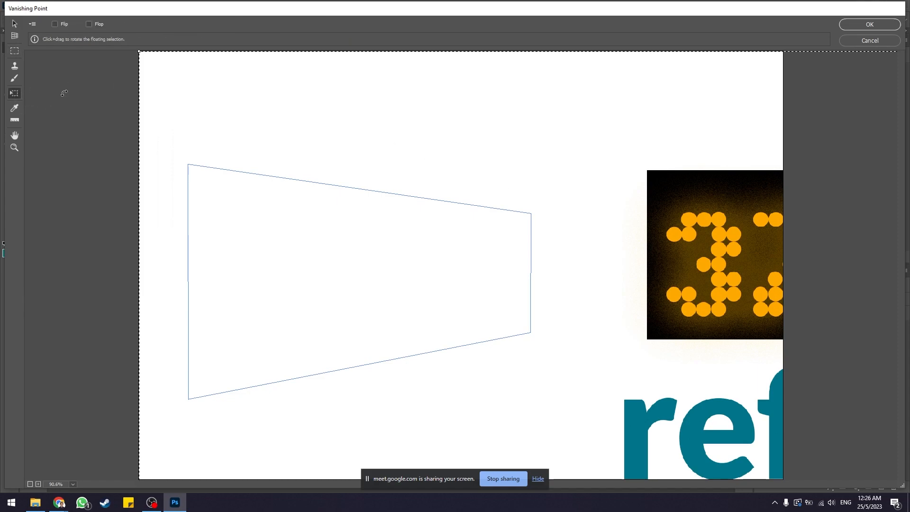
pyautogui.moveTo(141, 53); pyautogui.dragTo(389, 242)
pyautogui.moveTo(113, 0); pyautogui.dragTo(594, 336)
pyautogui.moveTo(658, 397); pyautogui.dragTo(482, 201)
pyautogui.moveTo(511, 266)
pyautogui.mouseDown()
pyautogui.moveTo(630, 352)
pyautogui.moveTo(596, 284)
pyautogui.moveTo(529, 278)
pyautogui.moveTo(337, 221)
pyautogui.moveTo(358, 240)
pyautogui.moveTo(443, 254)
pyautogui.moveTo(354, 218)
pyautogui.moveTo(230, 204)
pyautogui.moveTo(193, 188)
pyautogui.moveTo(319, 242)
pyautogui.mouseUp()
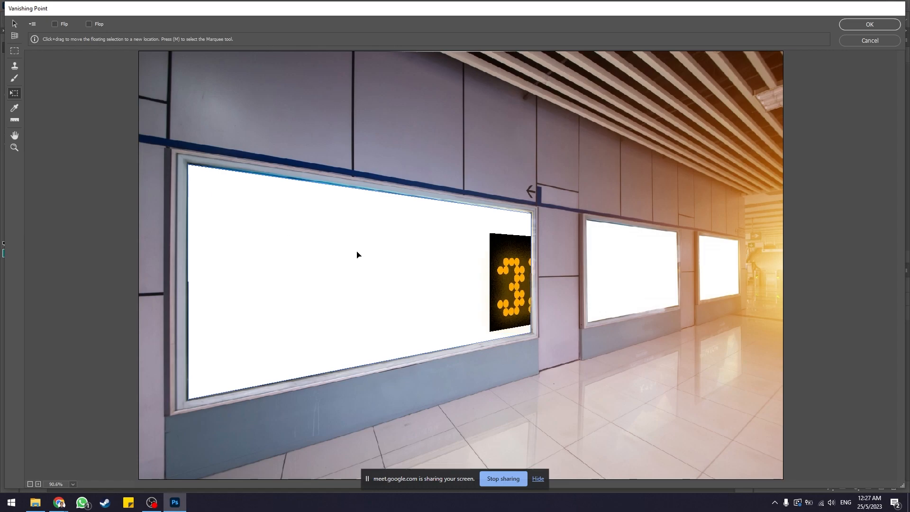
pyautogui.moveTo(466, 278); pyautogui.dragTo(428, 335)
pyautogui.moveTo(348, 303); pyautogui.dragTo(503, 306)
pyautogui.moveTo(243, 227); pyautogui.dragTo(289, 220)
pyautogui.moveTo(222, 197); pyautogui.dragTo(365, 285)
pyautogui.moveTo(419, 304); pyautogui.dragTo(179, 163)
pyautogui.moveTo(453, 293); pyautogui.dragTo(235, 229)
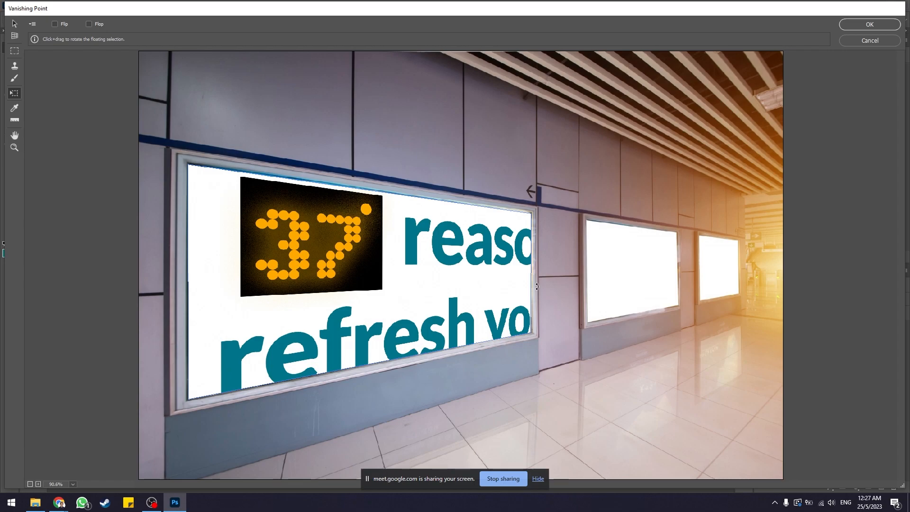
pyautogui.click(847, 41)
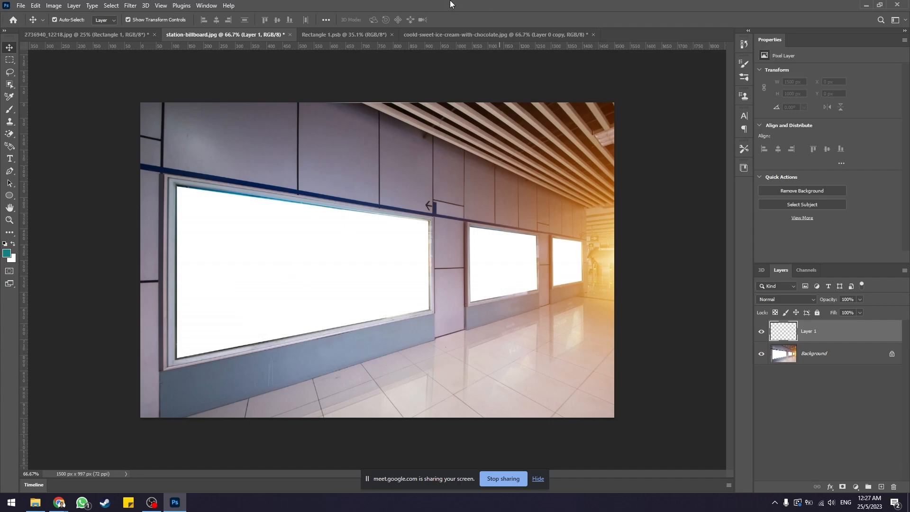
# Step: Create a new 11 × 8 px document at 72 ppi with a white background and fit it to the window
pyautogui.click(329, 38)
pyautogui.click(342, 34)
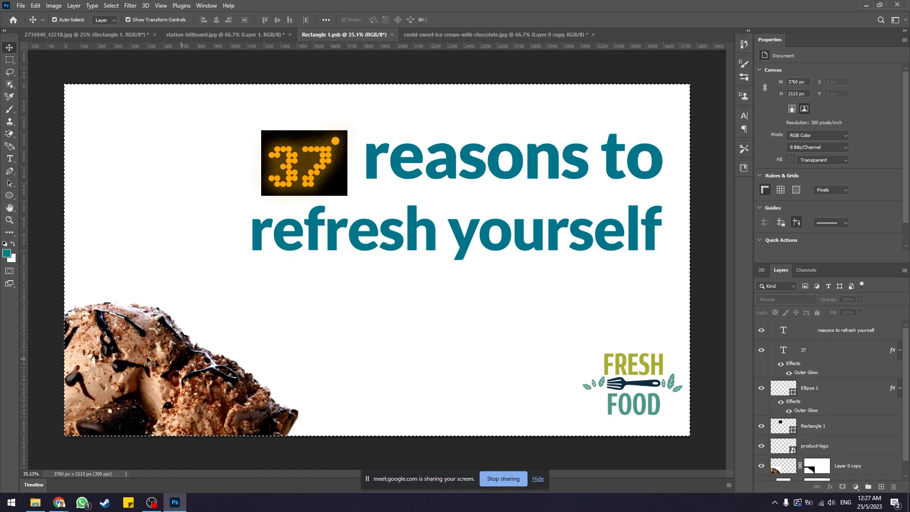
pyautogui.click(20, 5)
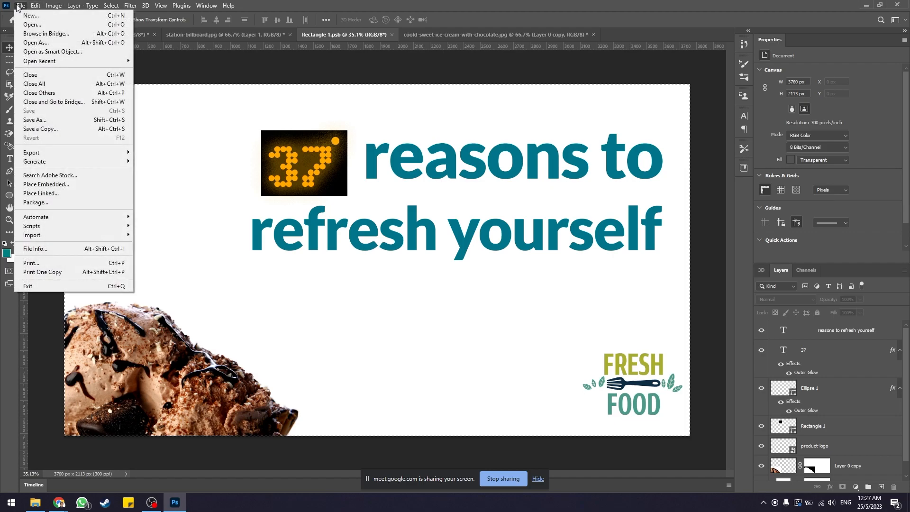
pyautogui.click(30, 15)
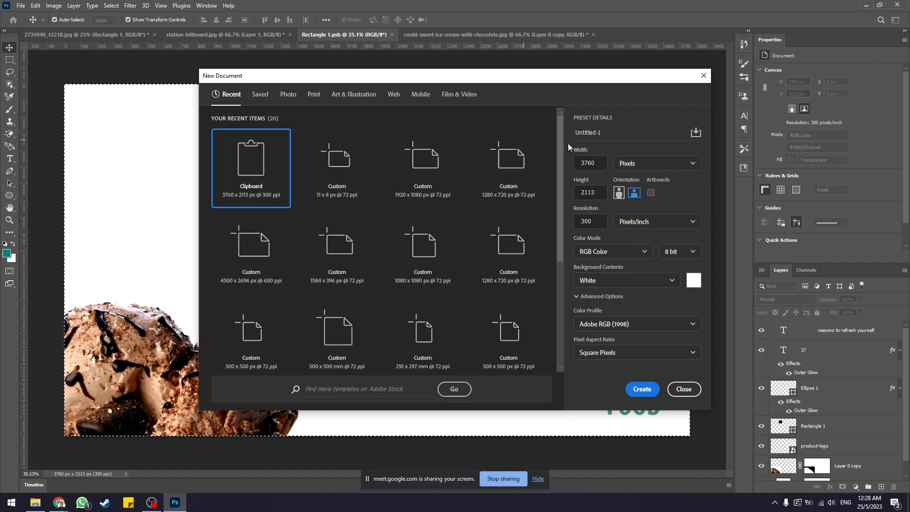
pyautogui.click(345, 163)
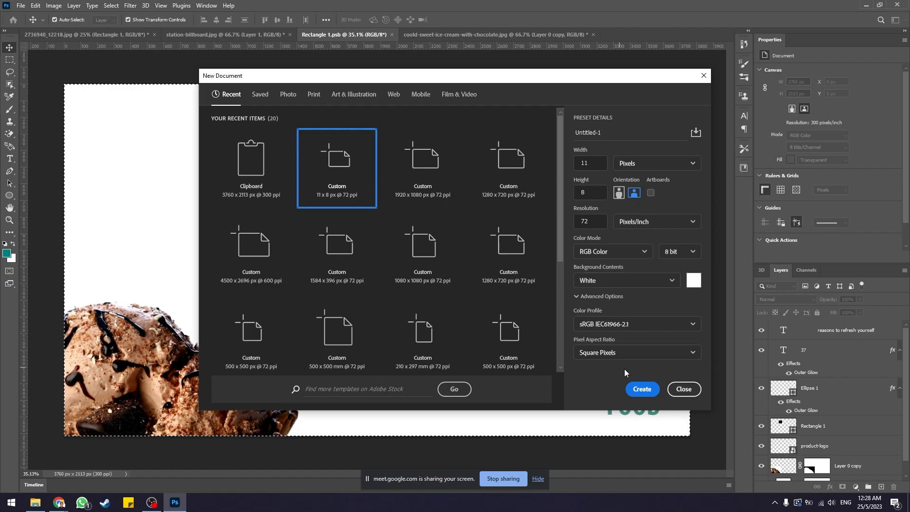
pyautogui.click(643, 389)
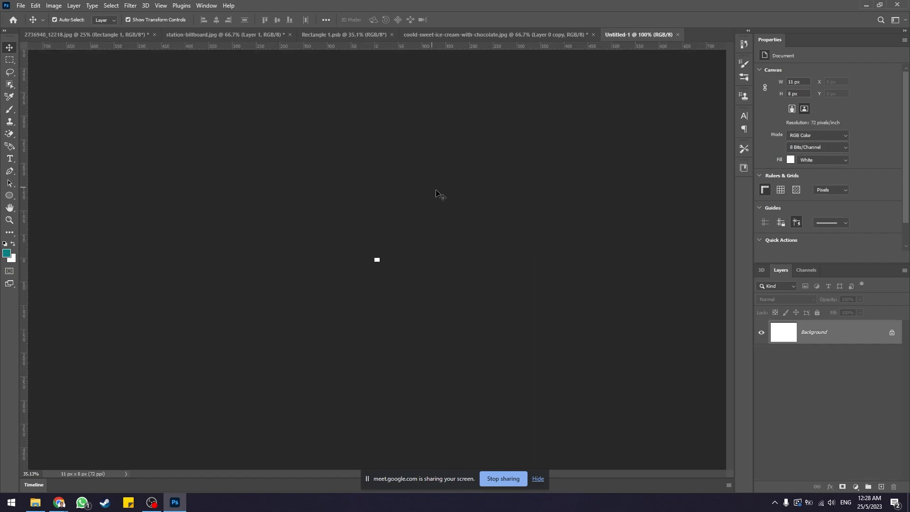
pyautogui.hotkey('ctrl', '1')
pyautogui.hotkey('ctrl', '0')
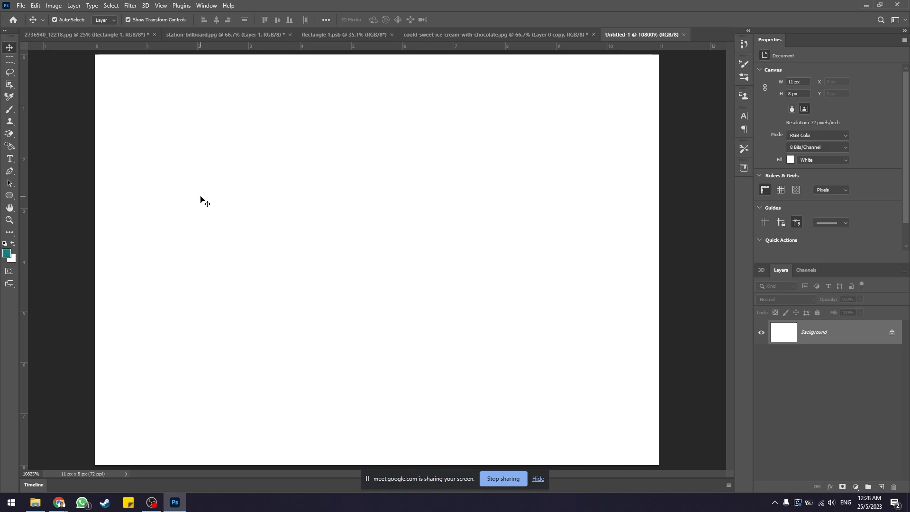
# Step: Draw a black rectangle shape, resize it to 3 × 6 px and place it at X 1 px, Y 1 px
pyautogui.rightClick(10, 195)
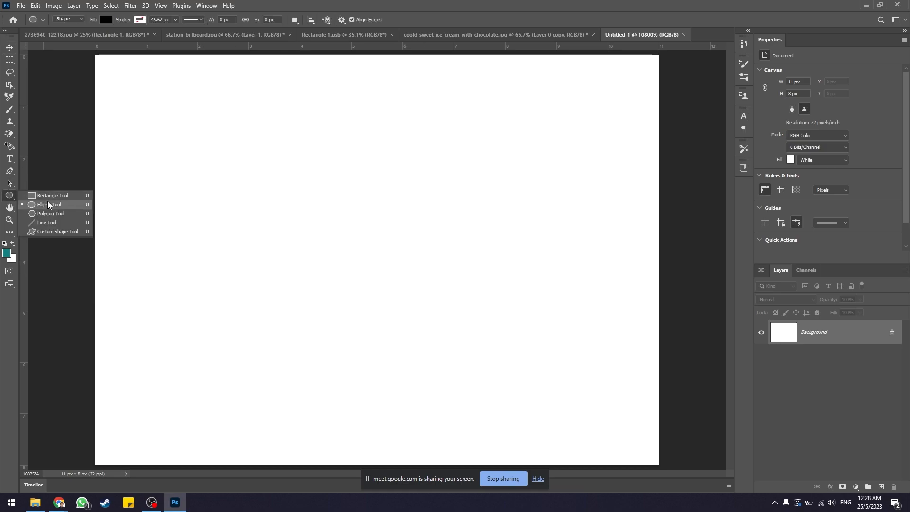
pyautogui.click(47, 201)
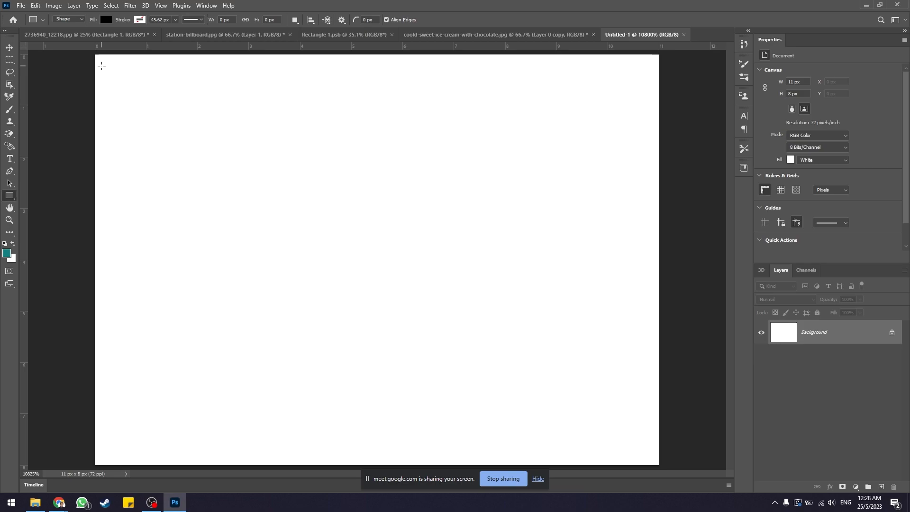
pyautogui.moveTo(101, 66); pyautogui.dragTo(287, 364)
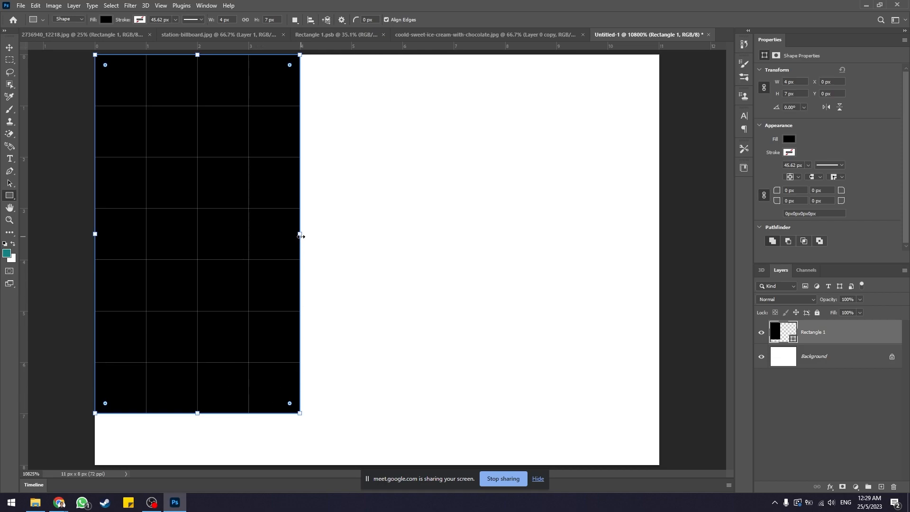
pyautogui.moveTo(300, 235); pyautogui.dragTo(262, 231)
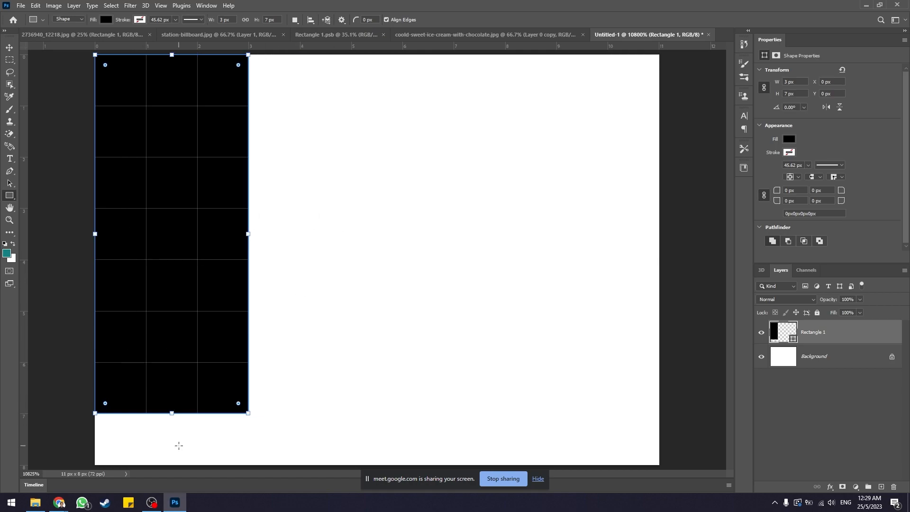
pyautogui.click(172, 414)
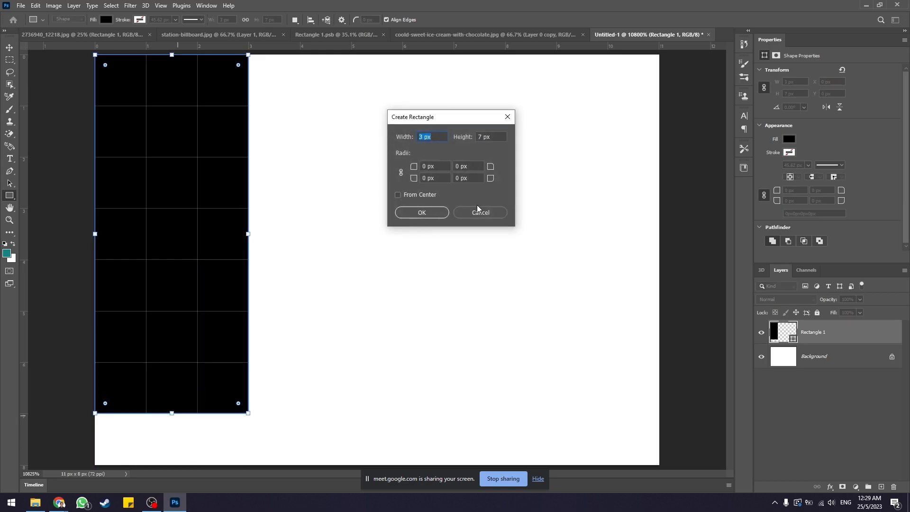
pyautogui.click(480, 211)
pyautogui.moveTo(171, 410); pyautogui.dragTo(172, 363)
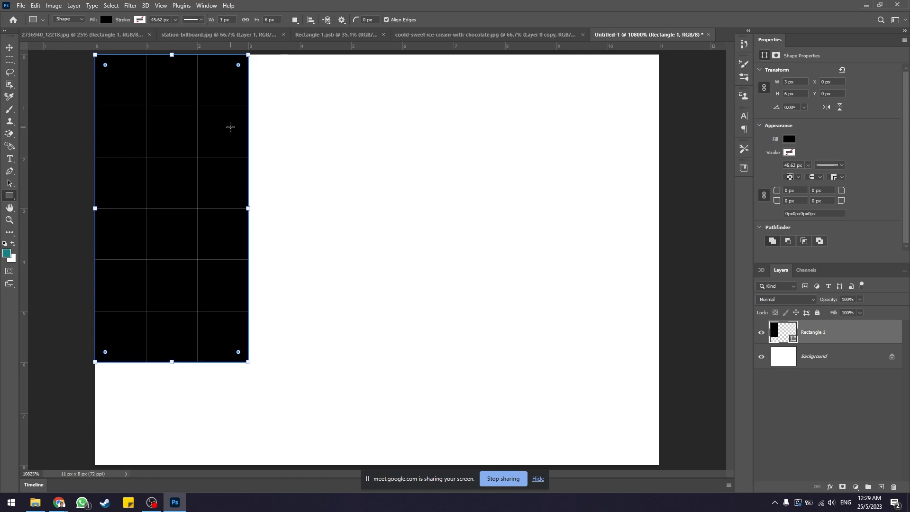
pyautogui.click(10, 48)
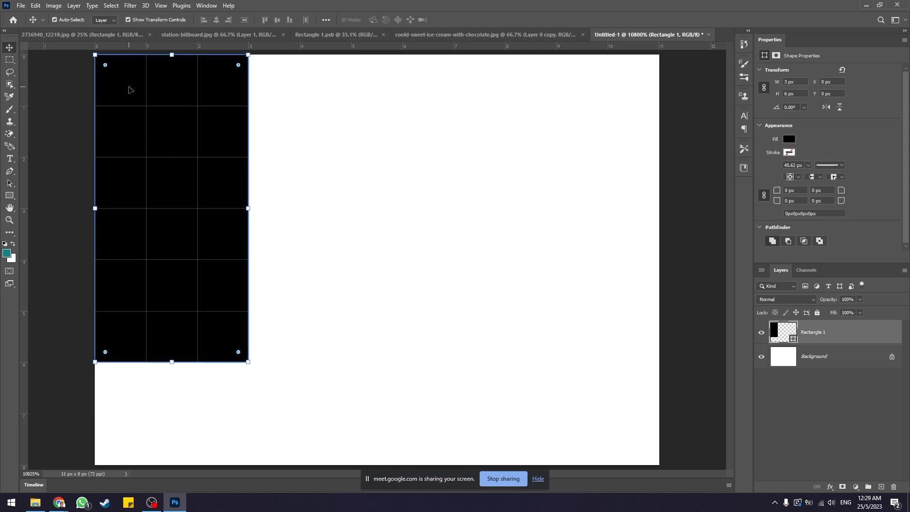
pyautogui.moveTo(211, 228); pyautogui.dragTo(210, 259)
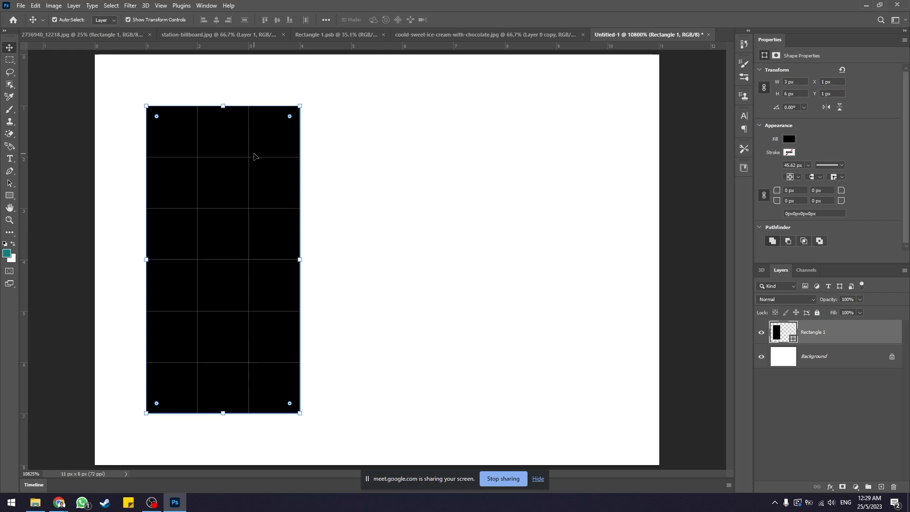
# Step: Fill the rectangle with red and round all its corners to a 1 px radius
pyautogui.press('u')
pyautogui.click(109, 20)
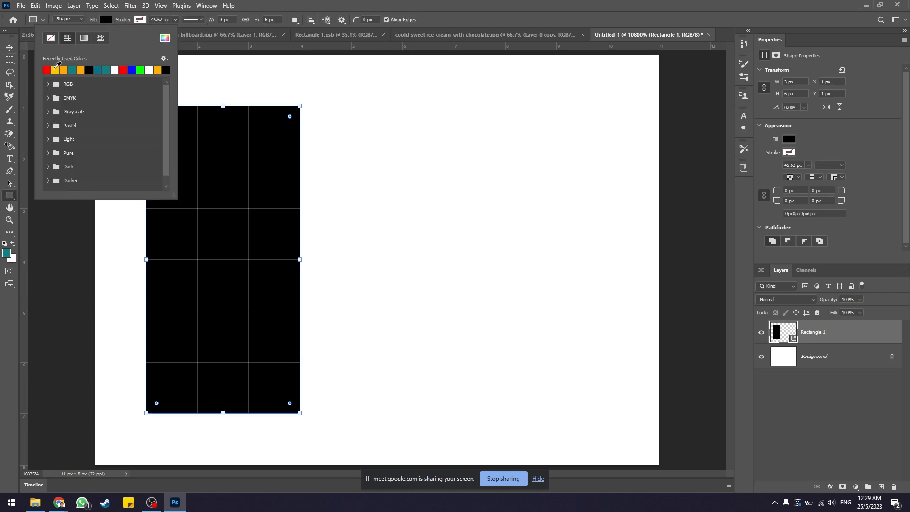
pyautogui.click(124, 70)
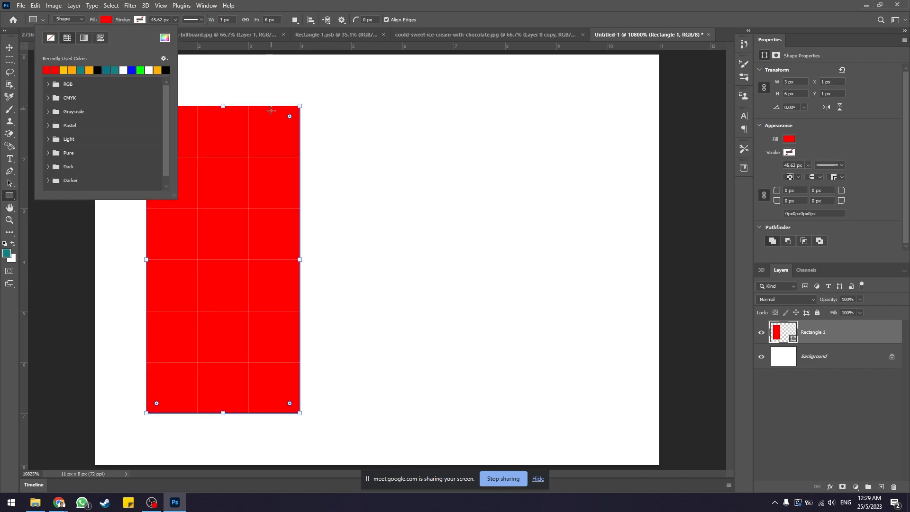
pyautogui.click(117, 21)
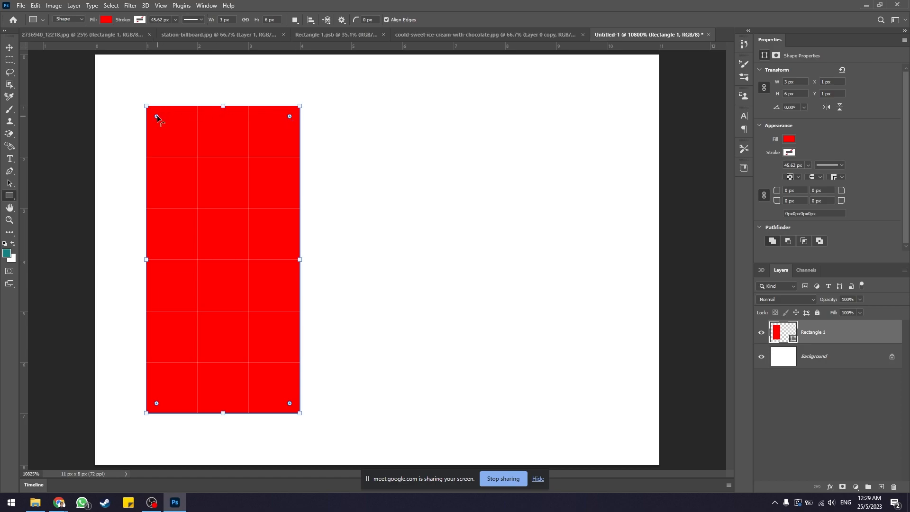
pyautogui.moveTo(157, 115); pyautogui.dragTo(291, 239)
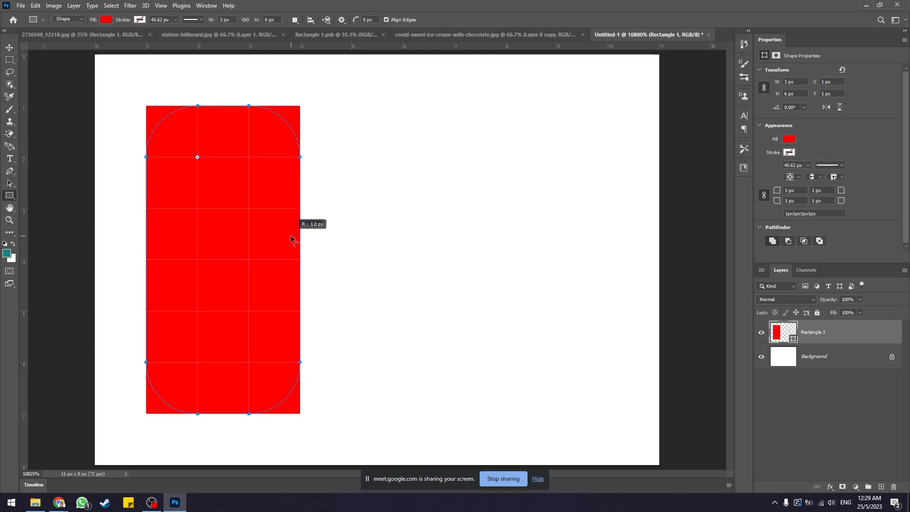
pyautogui.moveTo(290, 239); pyautogui.dragTo(291, 239)
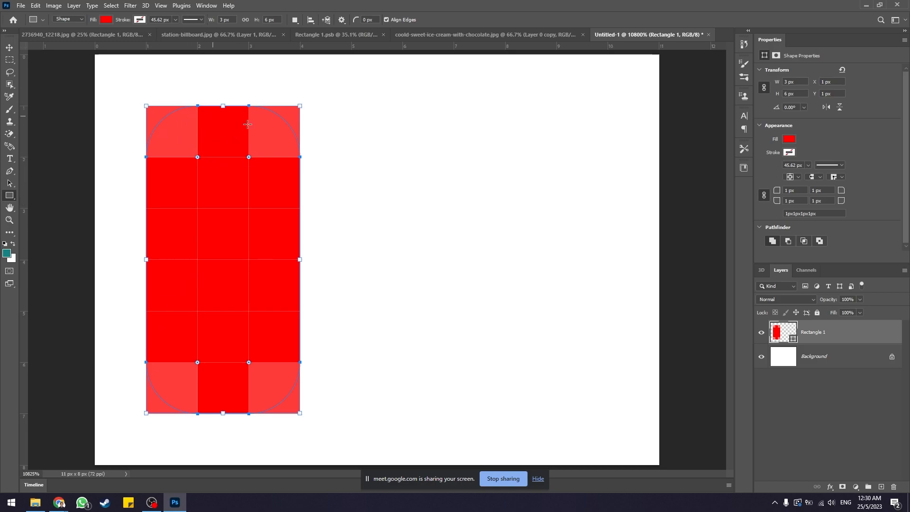
# Step: Duplicate the red rectangle twice, placing the copies edge to edge at X 4 px and X 7 px, and select all three
pyautogui.click(10, 48)
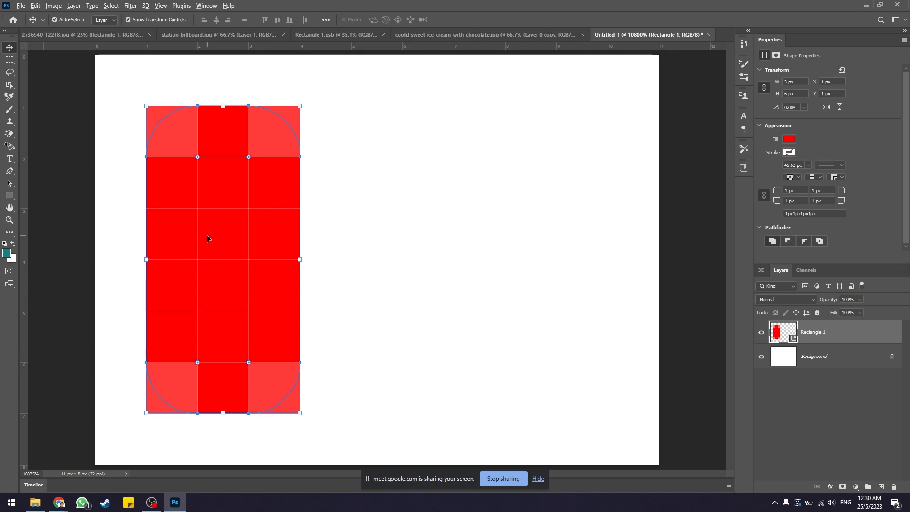
pyautogui.moveTo(207, 234); pyautogui.dragTo(536, 242)
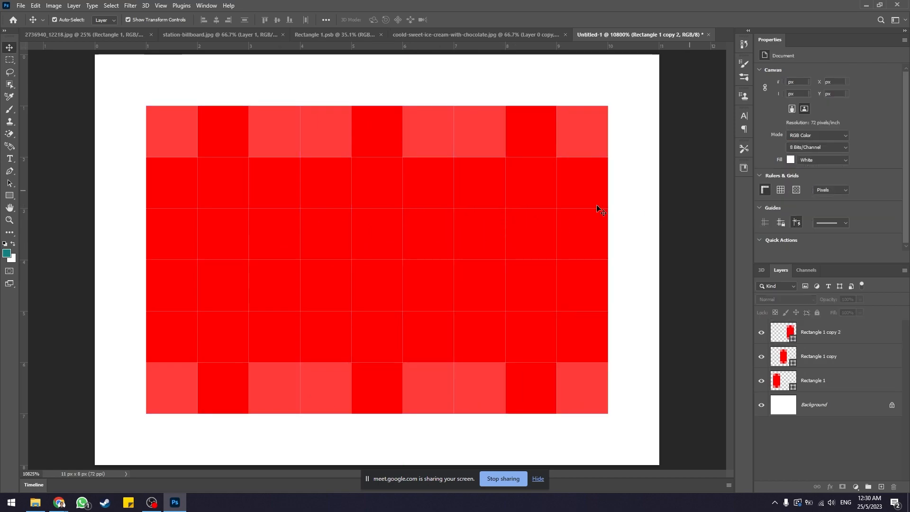
pyautogui.keyDown('shift'); pyautogui.click(390, 229); pyautogui.keyUp('shift')
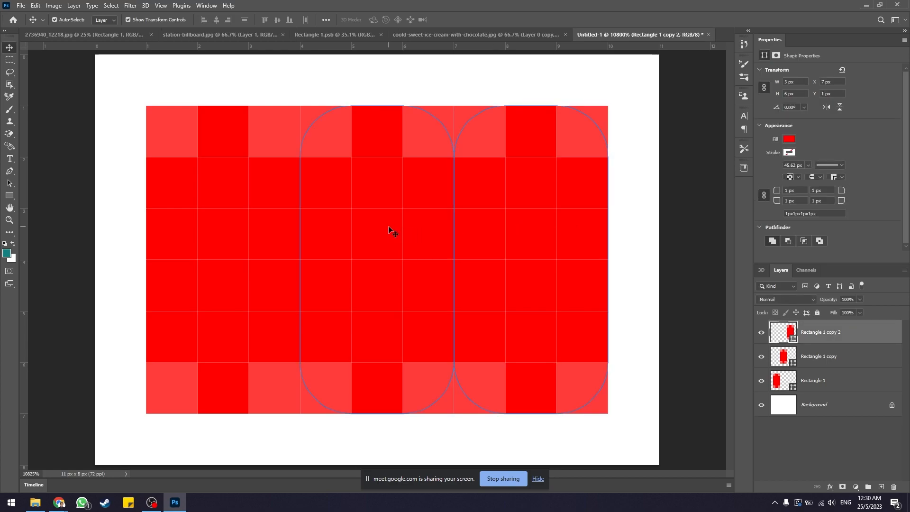
pyautogui.keyDown('shift'); pyautogui.click(223, 221); pyautogui.keyUp('shift')
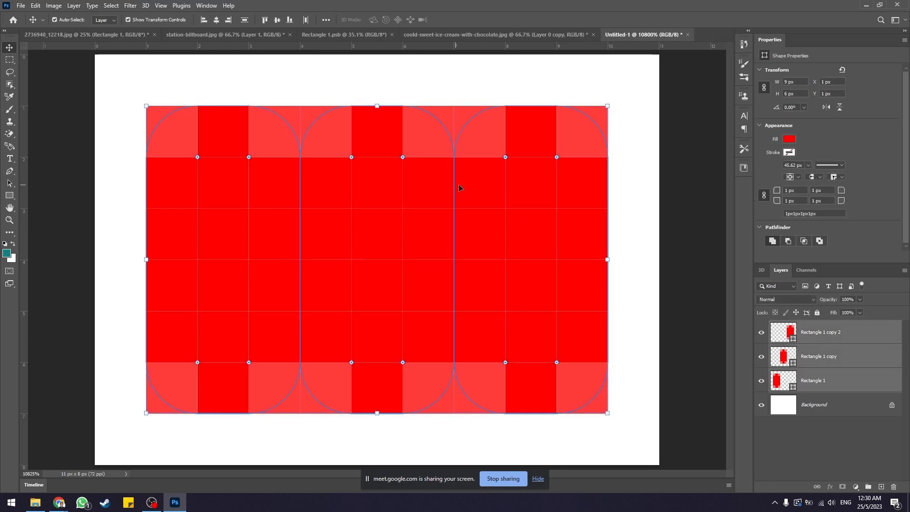
# Step: Select only the middle rectangle and change its fill to green
pyautogui.click(691, 187)
pyautogui.click(433, 189)
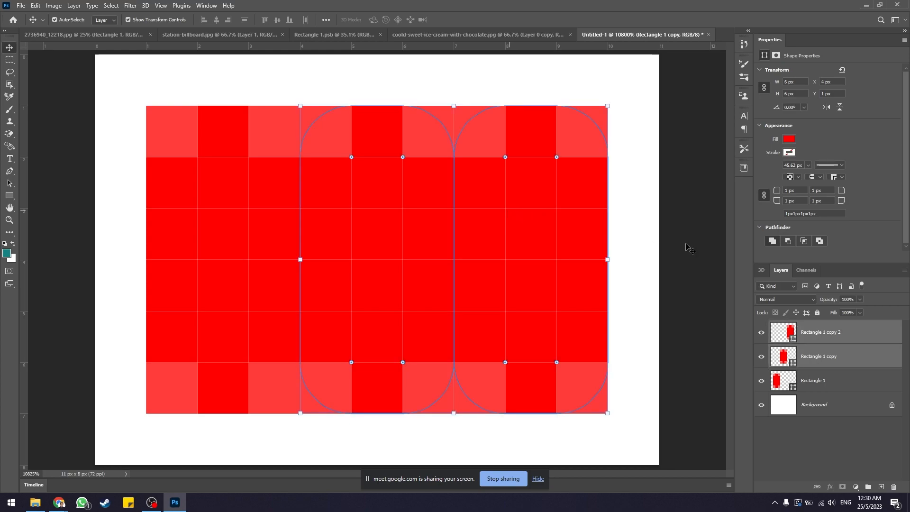
pyautogui.click(683, 252)
pyautogui.click(432, 198)
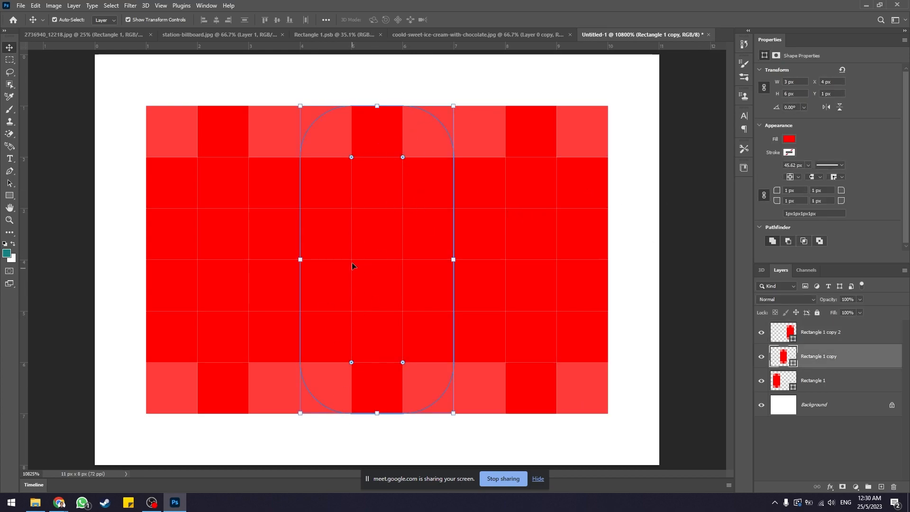
pyautogui.click(495, 223)
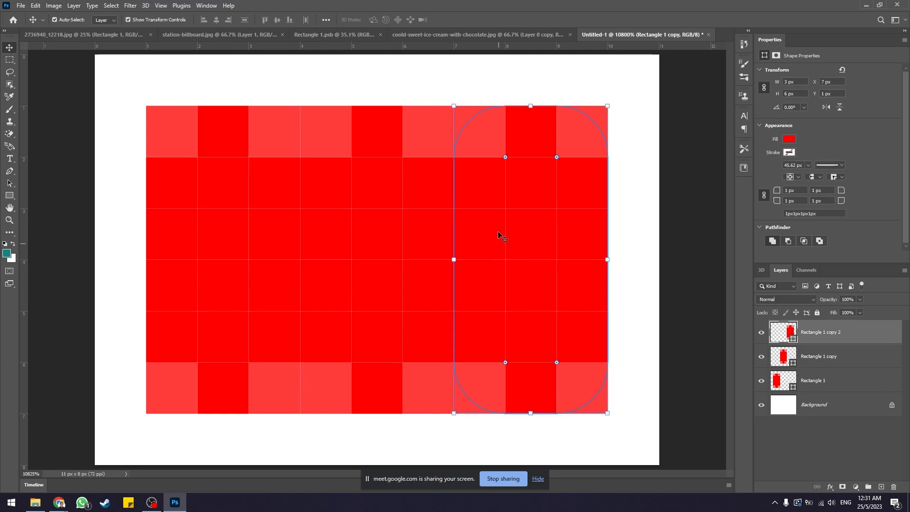
pyautogui.click(411, 232)
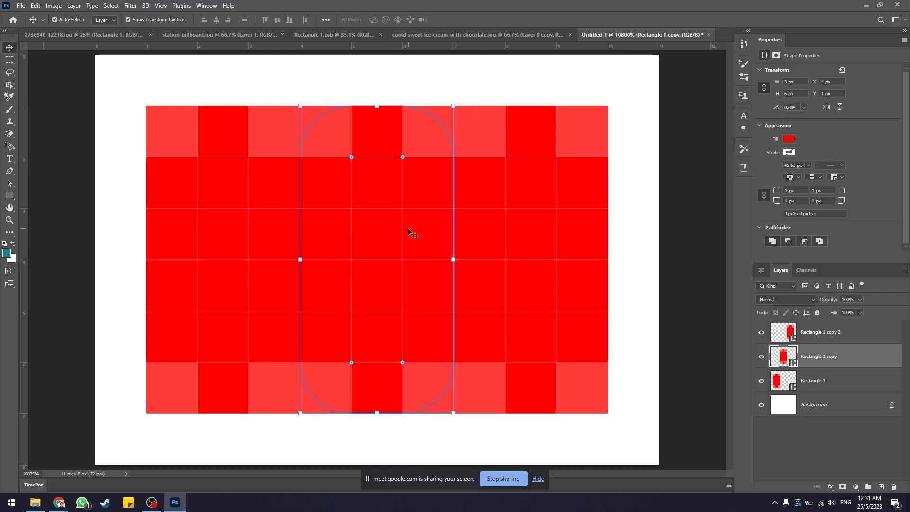
pyautogui.click(10, 195)
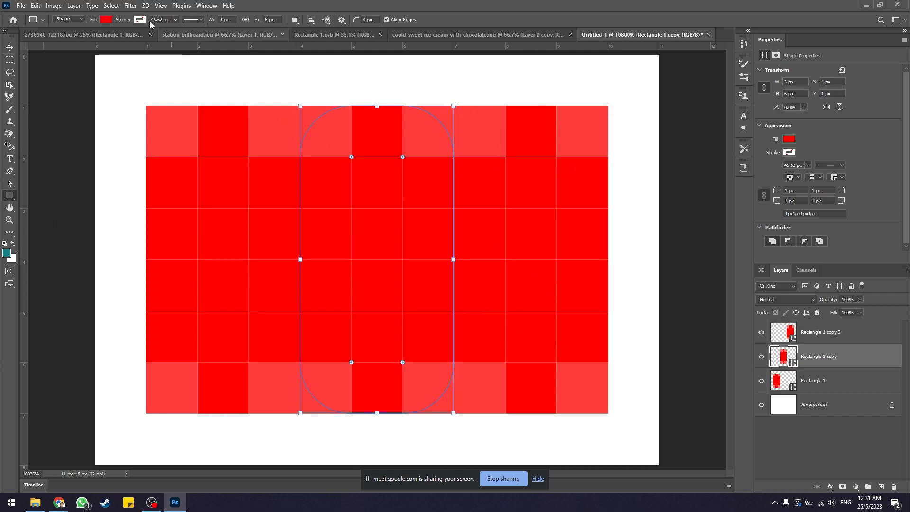
pyautogui.click(106, 19)
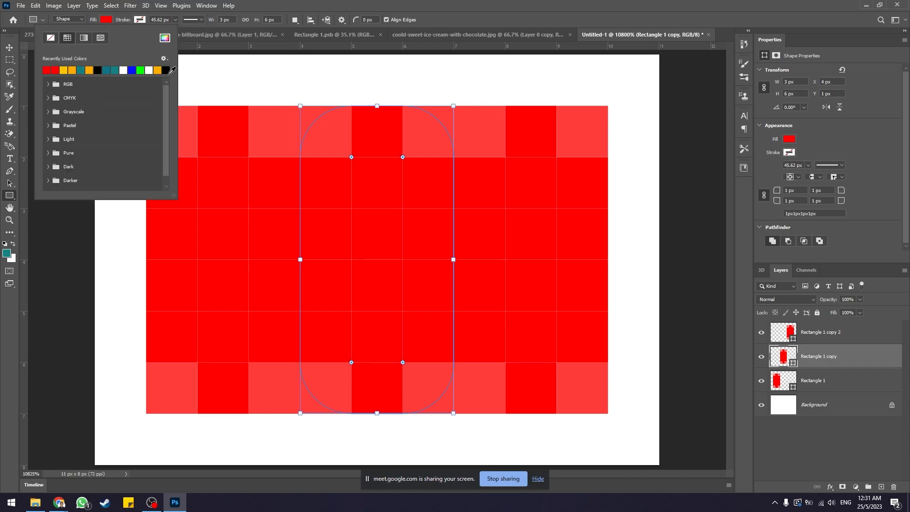
pyautogui.click(141, 70)
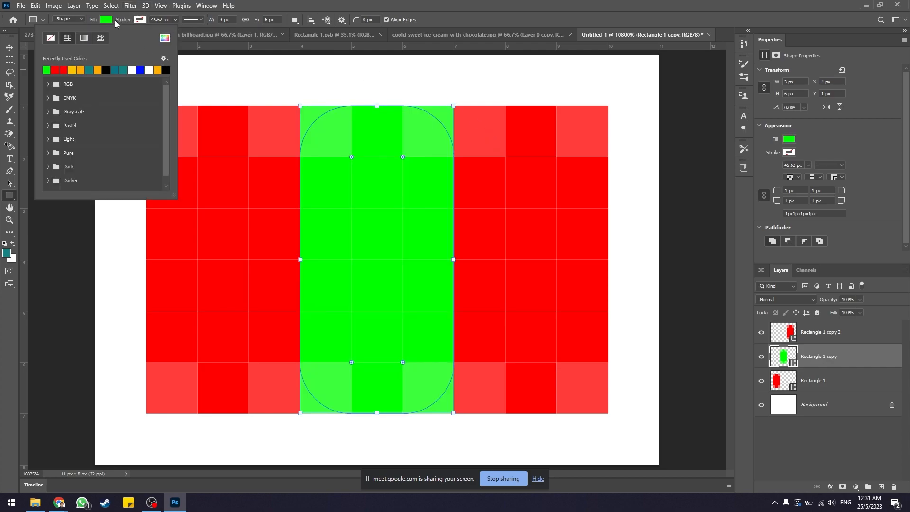
pyautogui.press('Escape')
# Step: Change the rightmost rectangle's fill to blue and hide the white Background layer
pyautogui.click(10, 47)
pyautogui.click(563, 180)
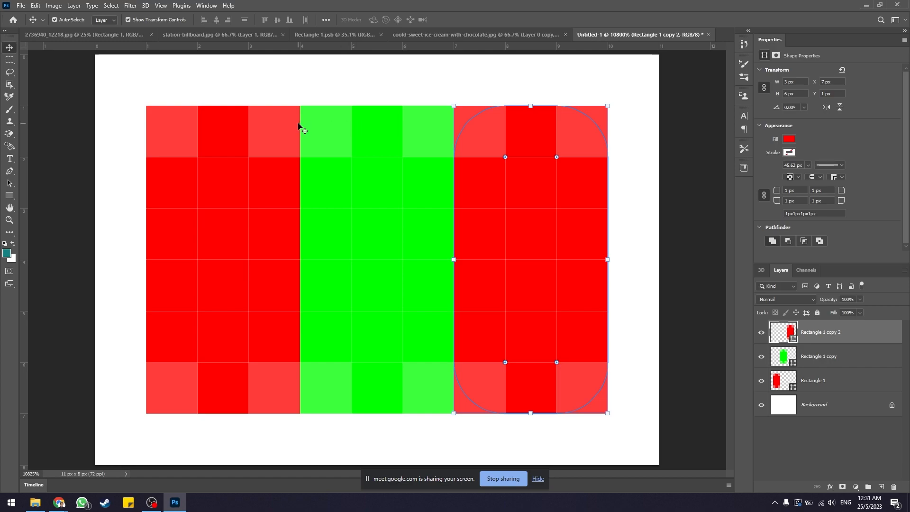
pyautogui.press('u')
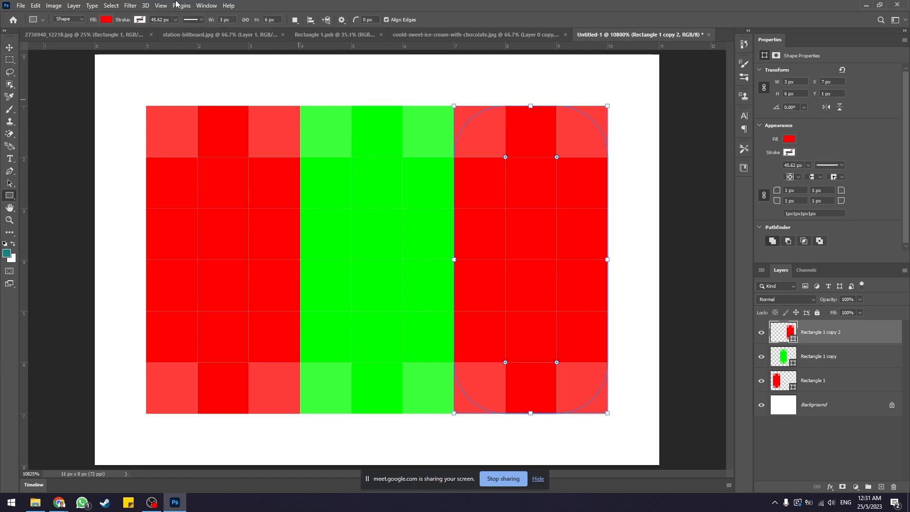
pyautogui.click(106, 19)
pyautogui.click(141, 70)
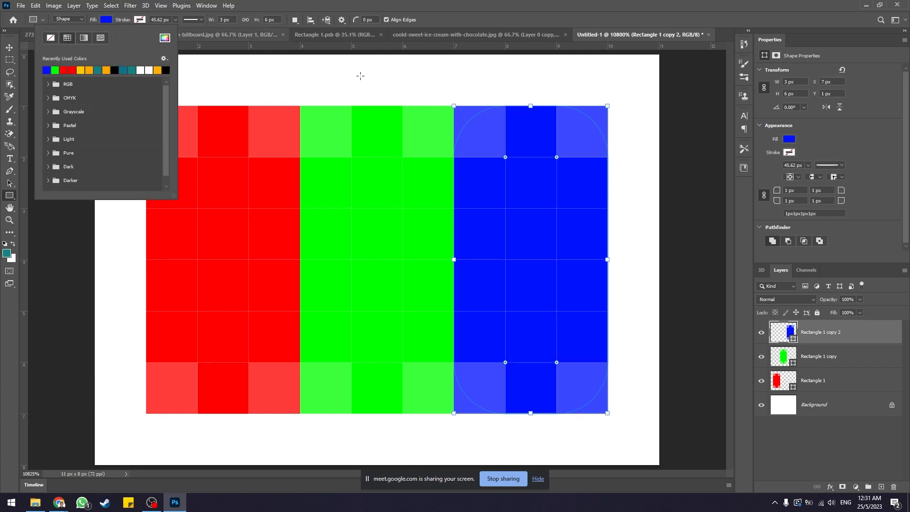
pyautogui.click(9, 48)
pyautogui.click(157, 70)
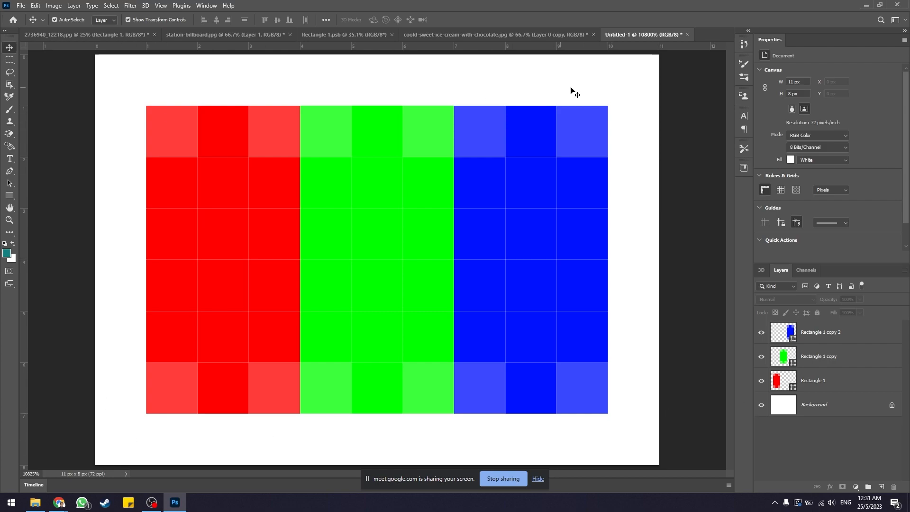
pyautogui.click(762, 406)
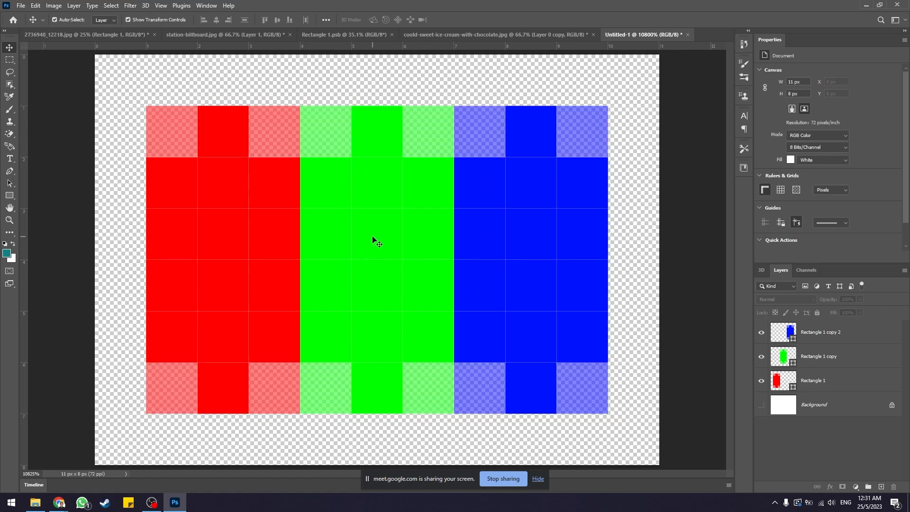
# Step: Define the red, green and blue artwork as a pattern named LCD-5
pyautogui.click(37, 6)
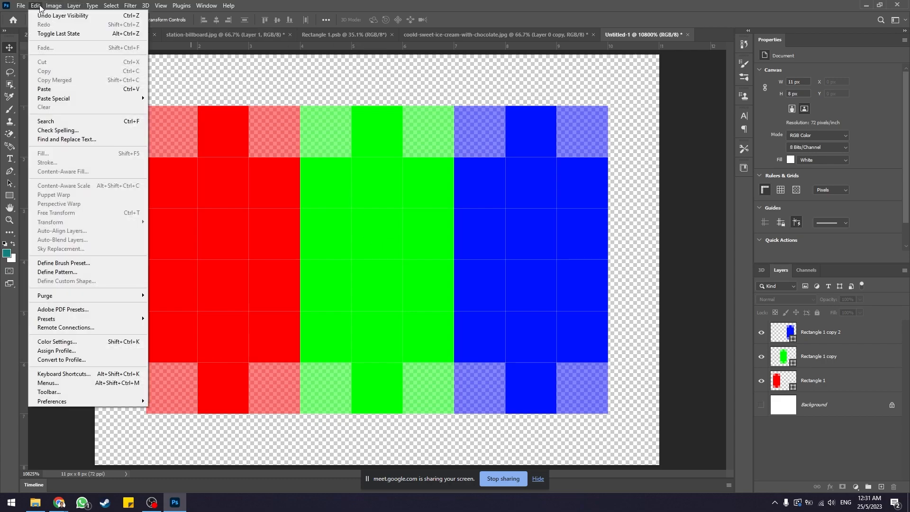
pyautogui.click(103, 272)
pyautogui.moveTo(382, 137); pyautogui.dragTo(383, 221)
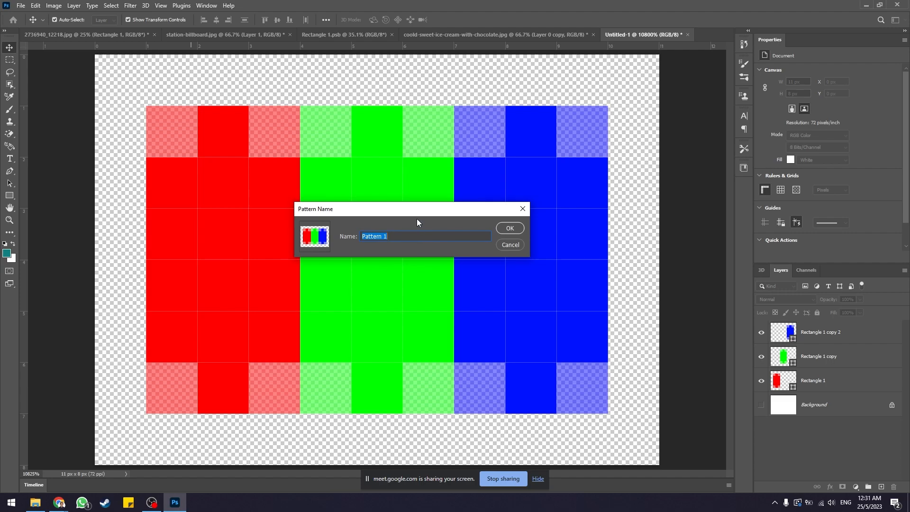
pyautogui.write('LCD-4')
pyautogui.press('BackSpace')
pyautogui.write('5')
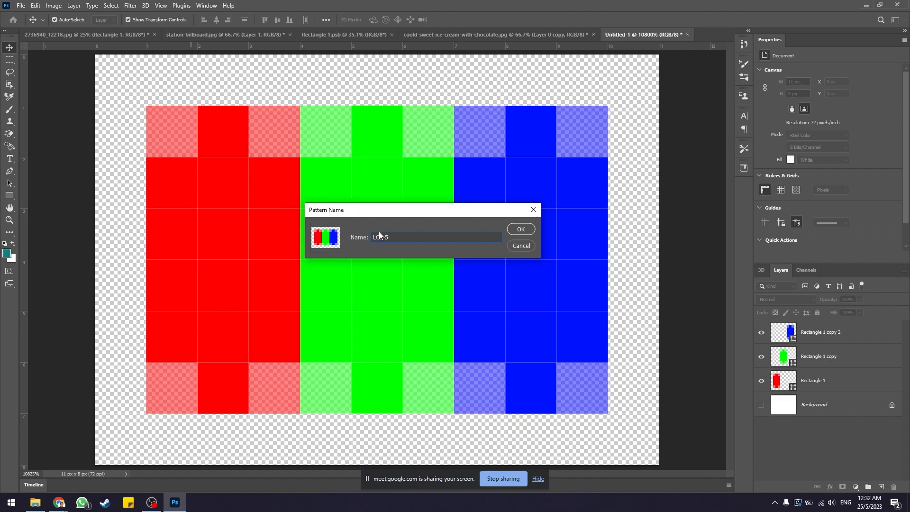
pyautogui.click(522, 230)
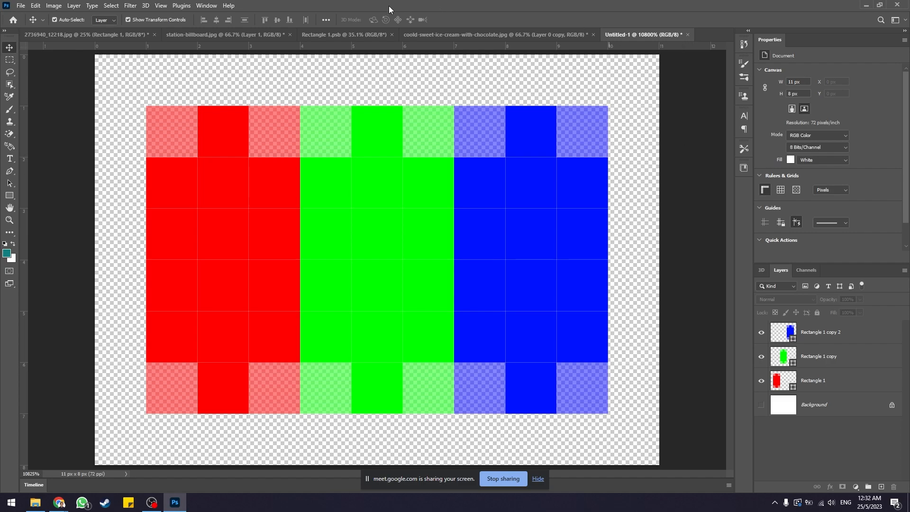
# Step: Switch to the Rectangle 1.psb document, clear its selection and add a new empty layer above the headline text
pyautogui.click(331, 34)
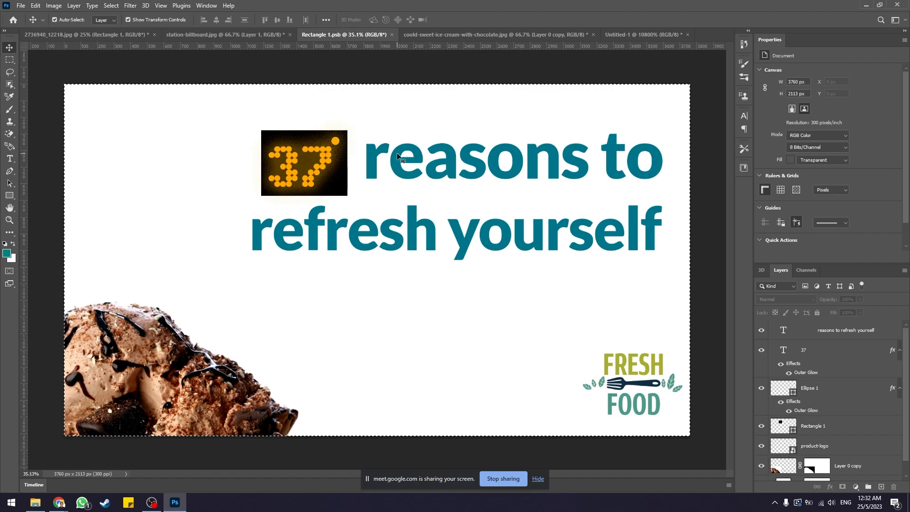
pyautogui.hotkey('ctrl', 'd')
pyautogui.click(881, 487)
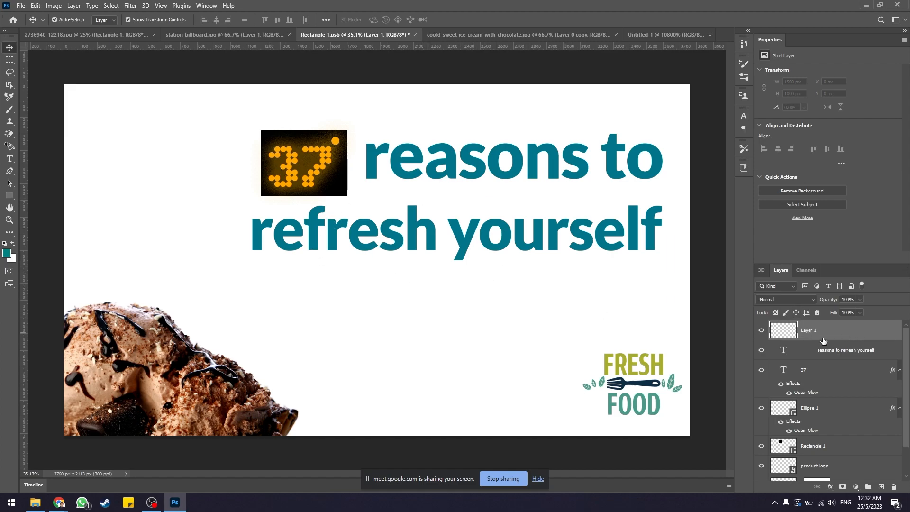
# Step: Start a Fill on the new empty layer with its contents set to Pattern
pyautogui.click(36, 6)
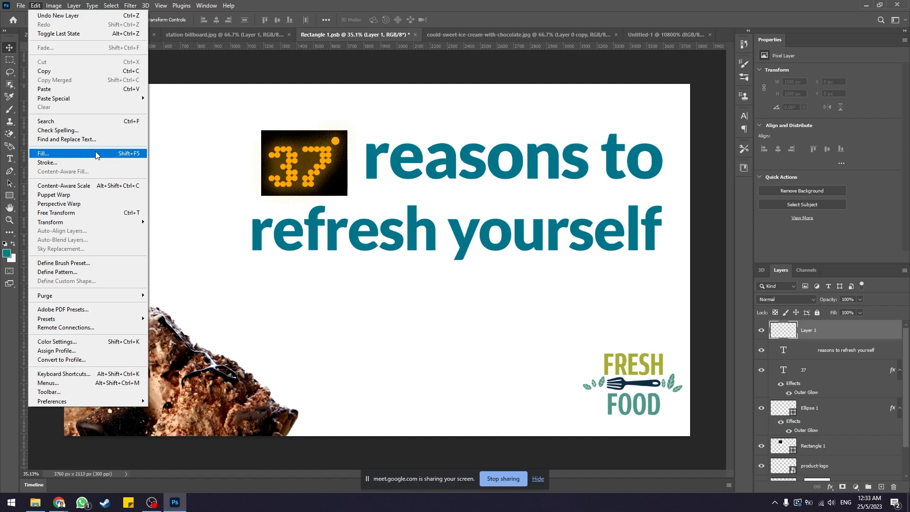
pyautogui.click(96, 153)
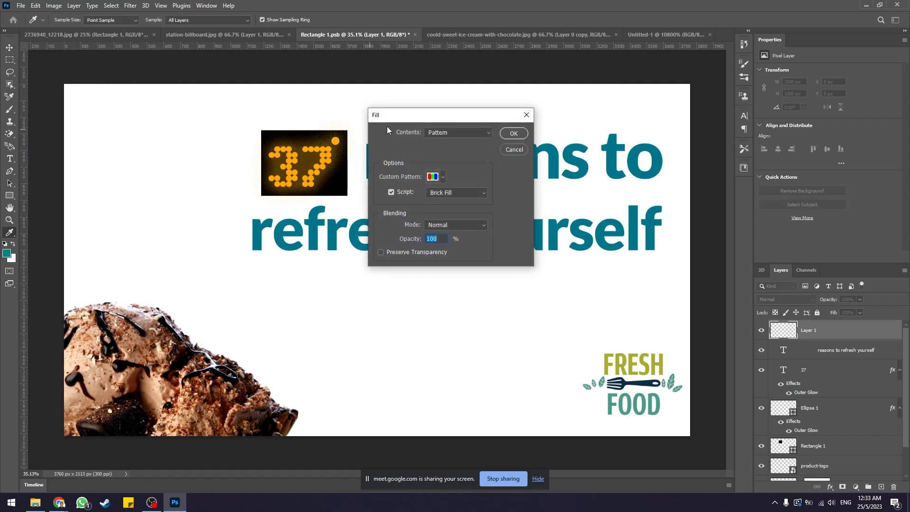
pyautogui.click(419, 177)
pyautogui.click(425, 186)
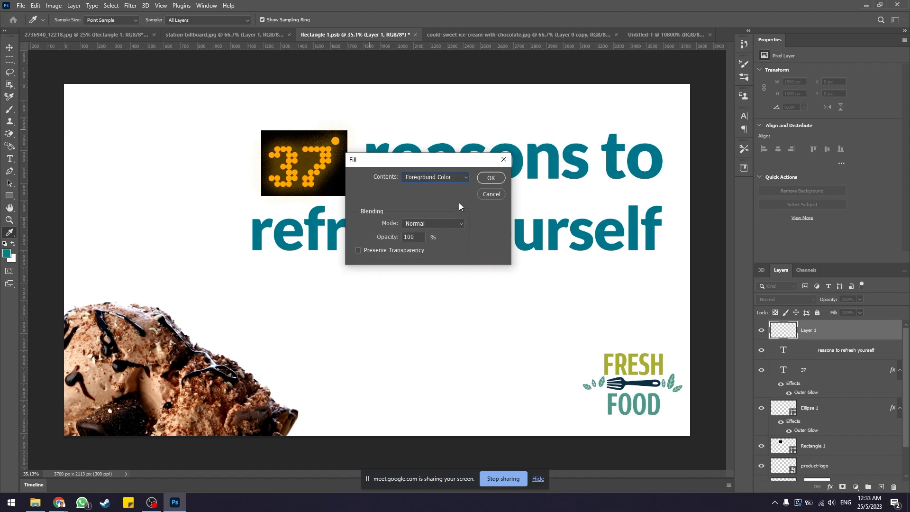
pyautogui.click(428, 178)
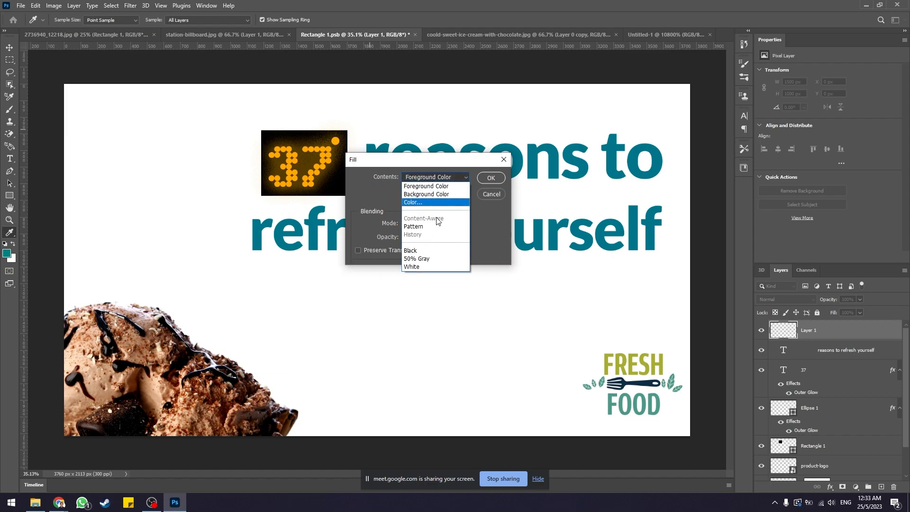
pyautogui.click(438, 223)
# Step: Try the first pattern of the Trees group as the fill's custom pattern
pyautogui.click(420, 221)
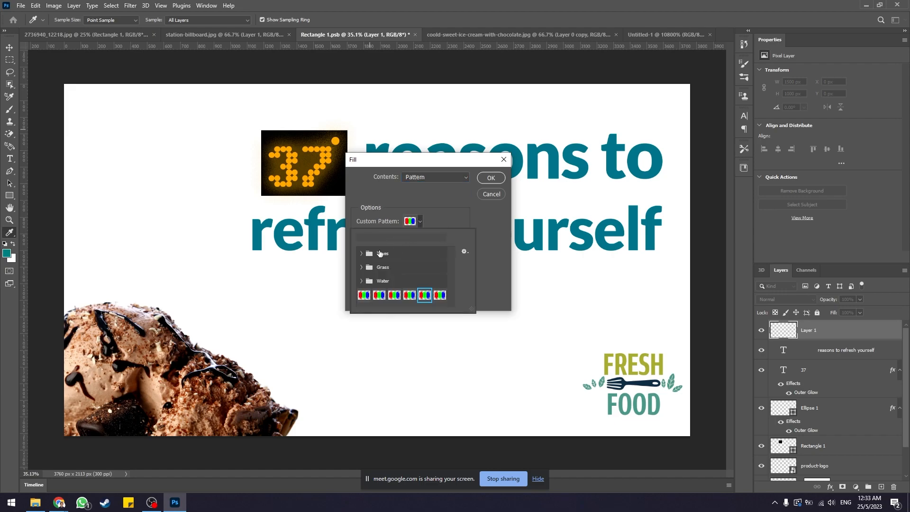
pyautogui.click(361, 253)
pyautogui.click(372, 269)
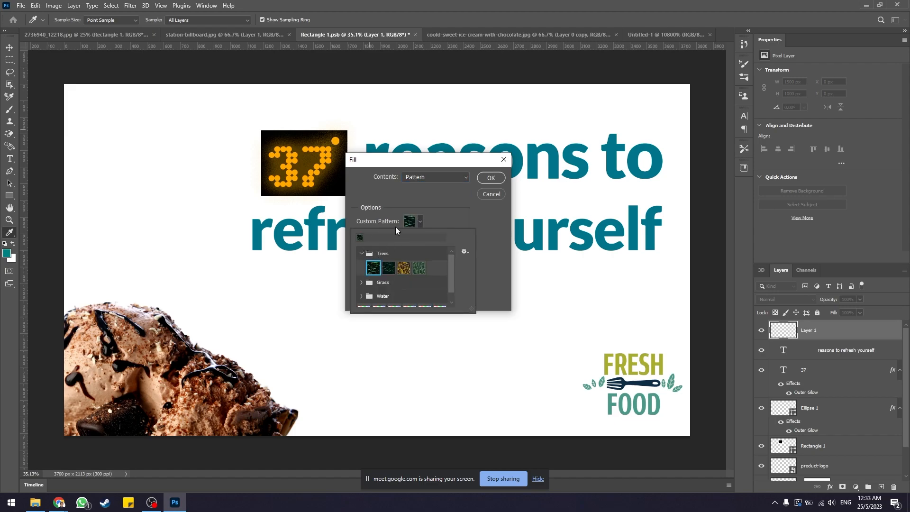
pyautogui.click(412, 228)
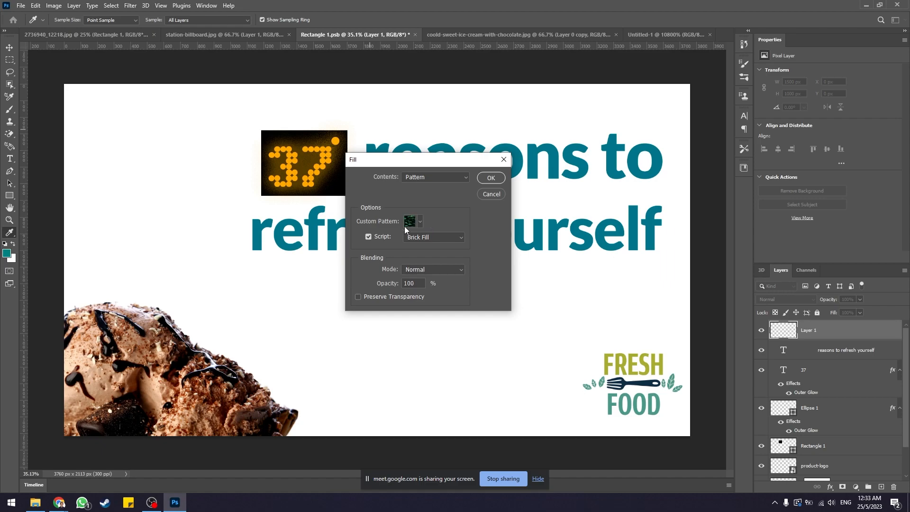
# Step: Choose the first red, green and blue LCD swatch as the fill's custom pattern
pyautogui.click(419, 222)
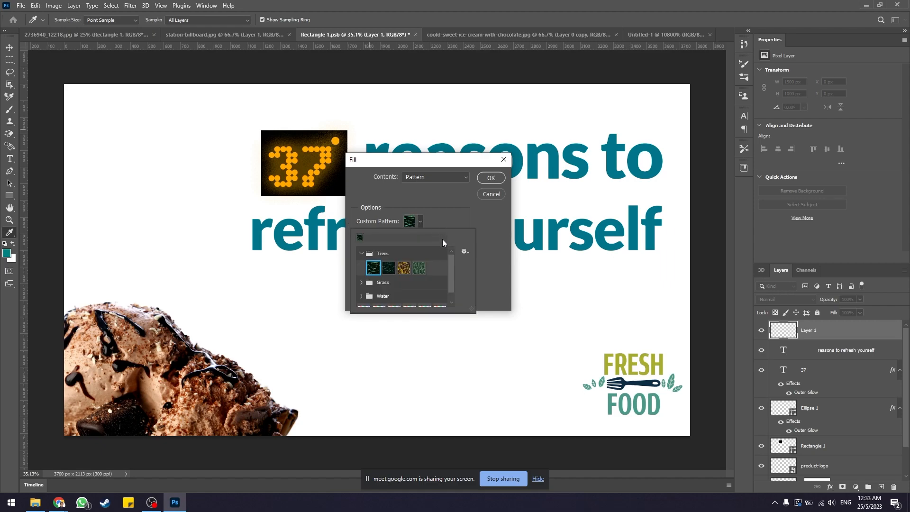
pyautogui.moveTo(452, 269); pyautogui.dragTo(454, 286)
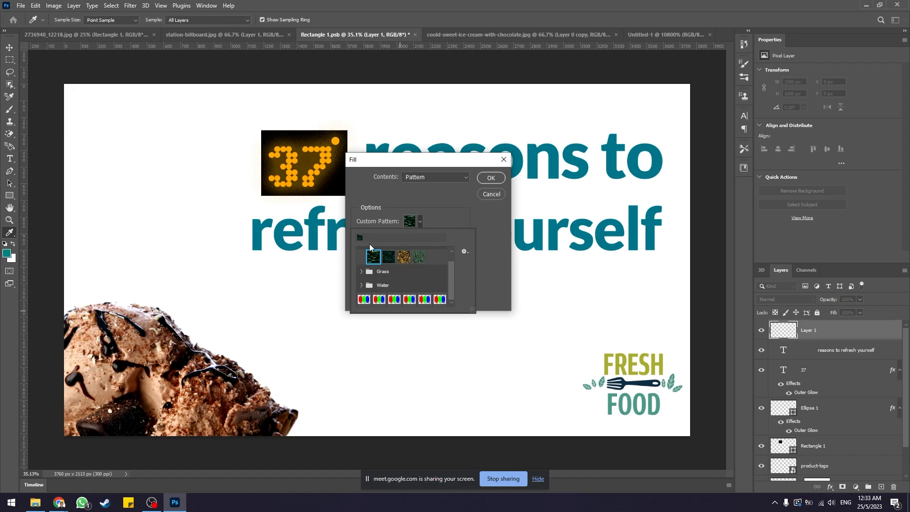
pyautogui.click(360, 304)
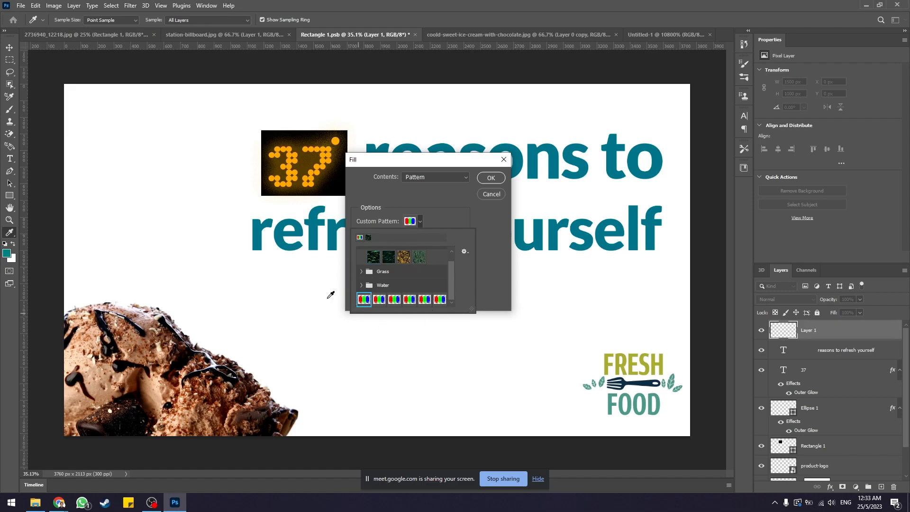
pyautogui.click(421, 222)
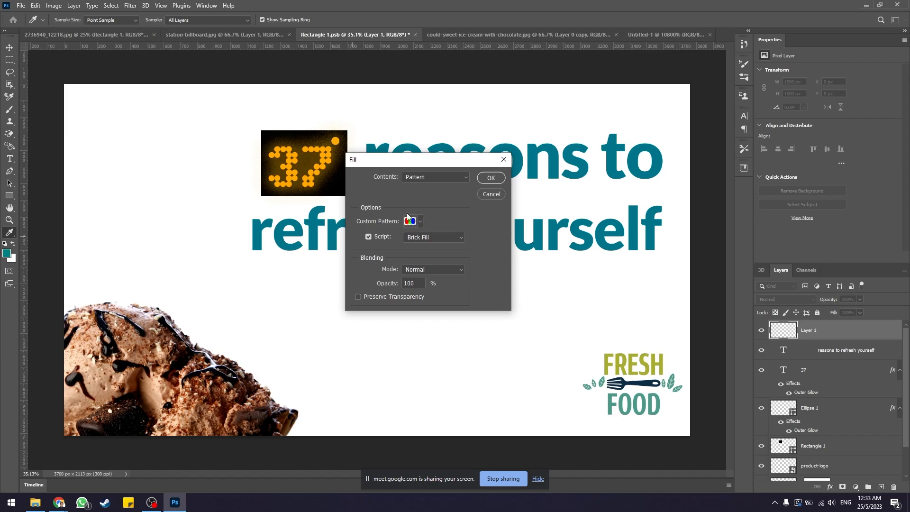
# Step: Fill the layer using the Brick Fill script with pattern scale 1, spacing 0 pixels and a 50% offset between rows
pyautogui.click(370, 237)
pyautogui.click(369, 238)
pyautogui.click(422, 238)
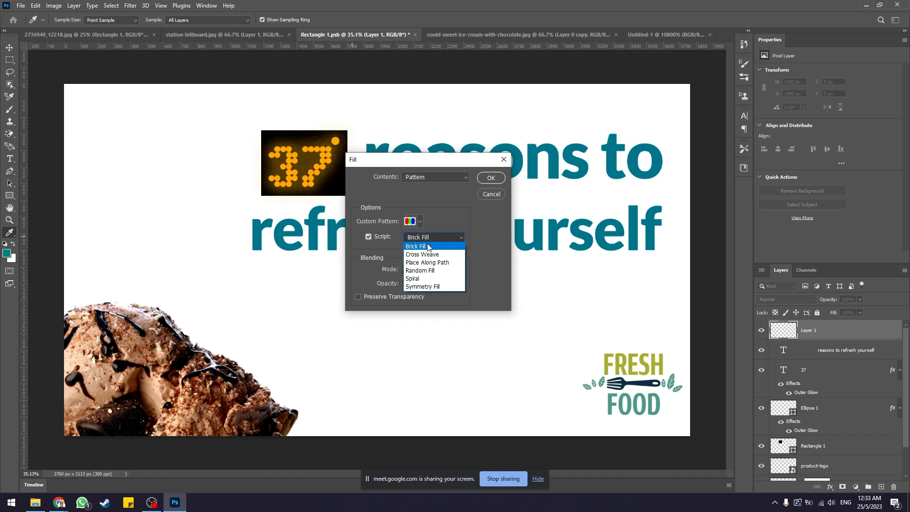
pyautogui.click(417, 247)
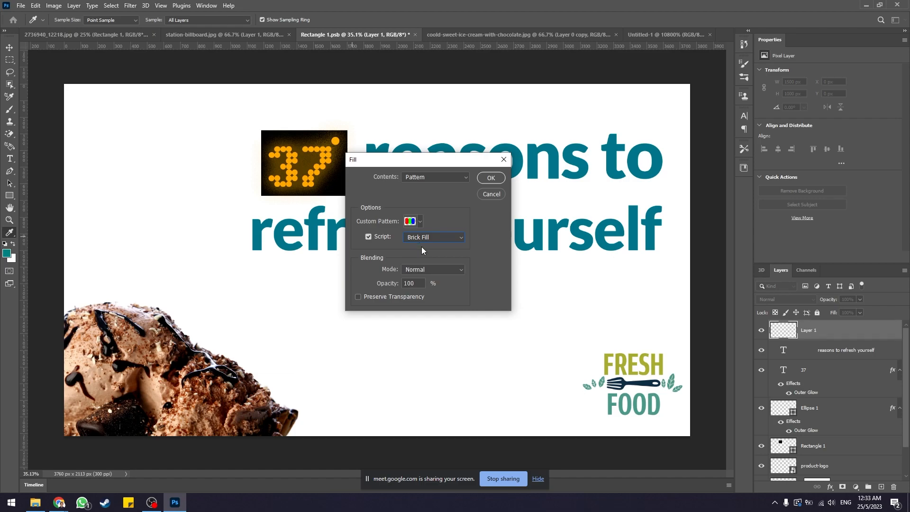
pyautogui.click(491, 177)
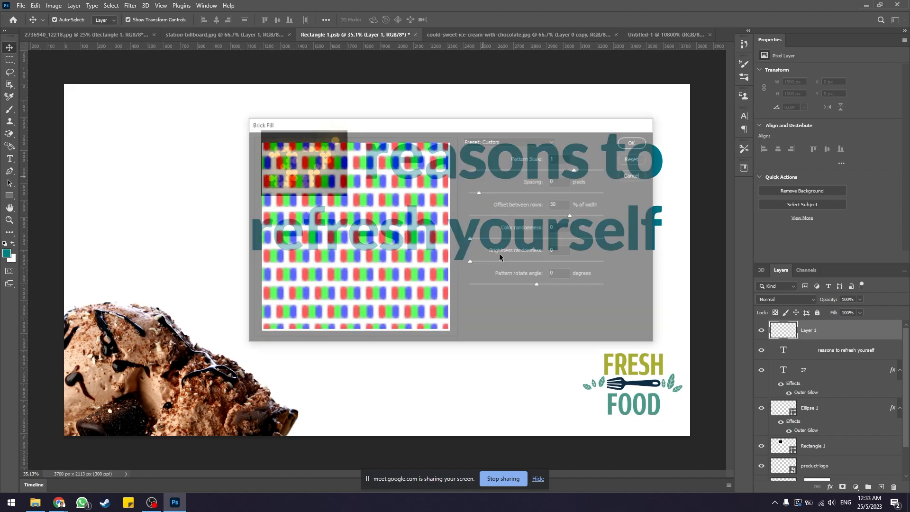
pyautogui.moveTo(401, 127); pyautogui.dragTo(367, 156)
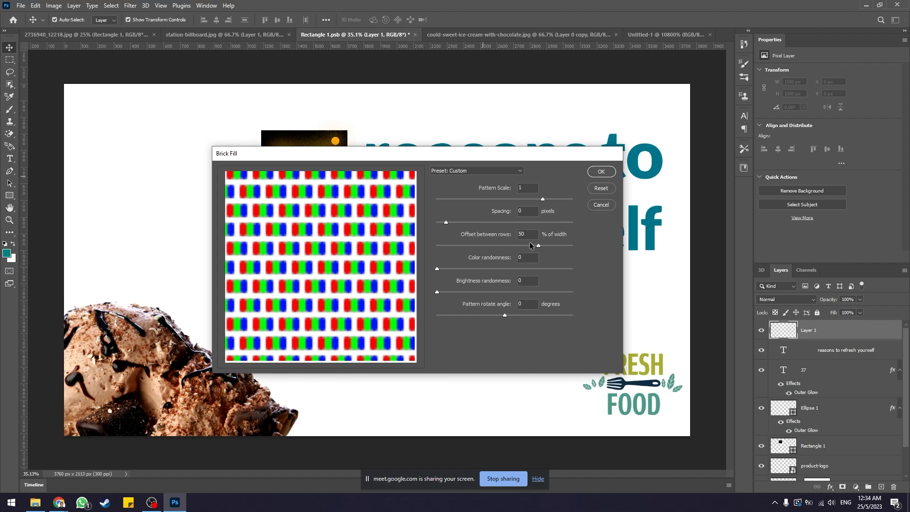
pyautogui.click(602, 171)
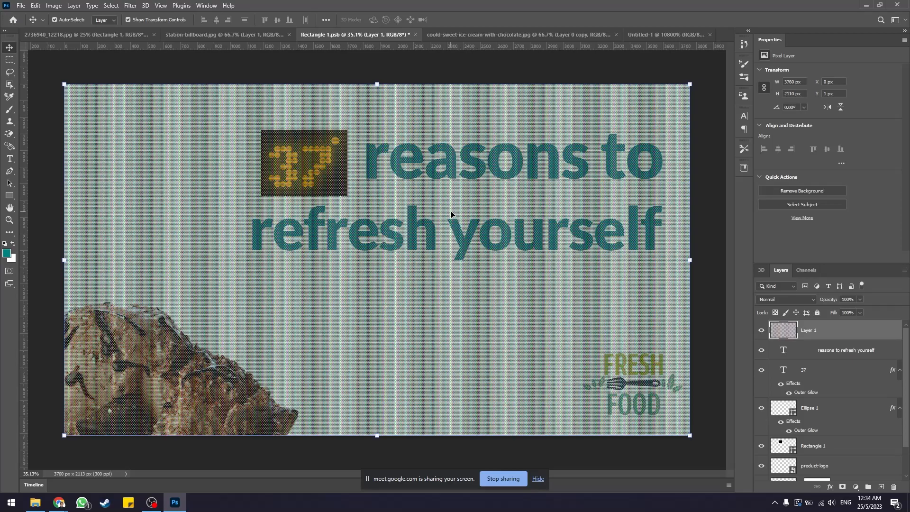
# Step: Set the LCD pattern layer's opacity to 61% and its blend mode to Multiply
pyautogui.click(713, 204)
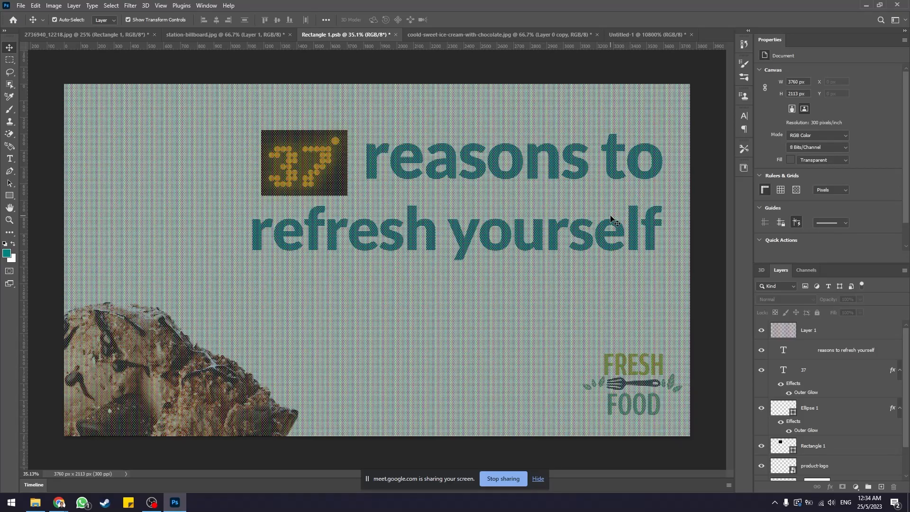
pyautogui.click(827, 329)
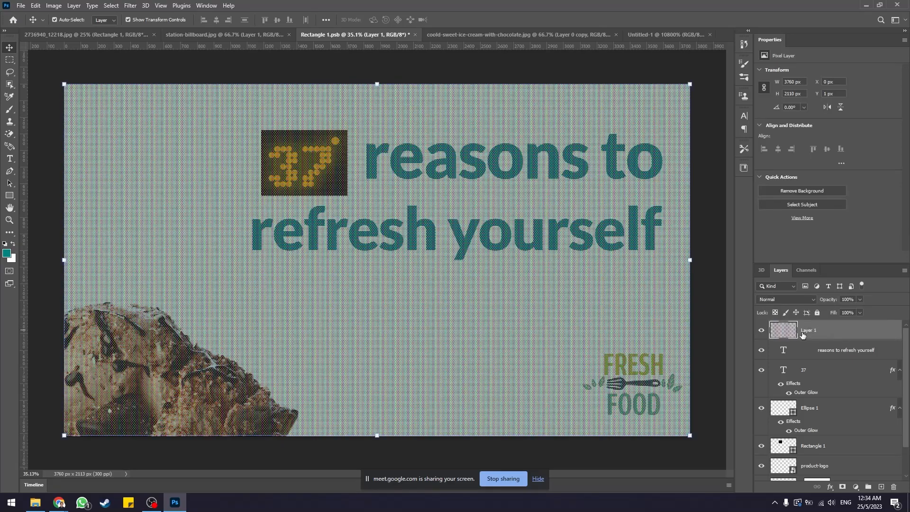
pyautogui.click(859, 300)
pyautogui.moveTo(848, 316); pyautogui.dragTo(847, 317)
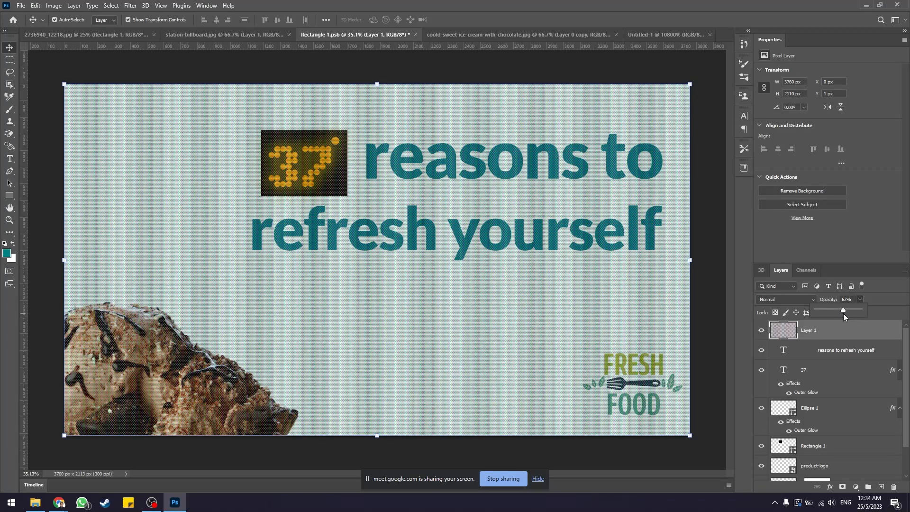
pyautogui.moveTo(842, 314); pyautogui.dragTo(843, 314)
pyautogui.click(872, 297)
pyautogui.click(801, 299)
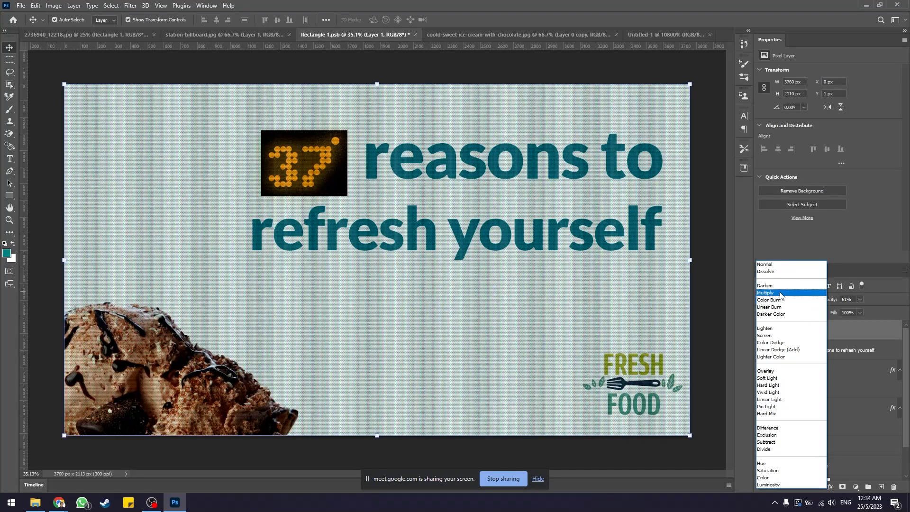
pyautogui.click(781, 293)
pyautogui.click(586, 218)
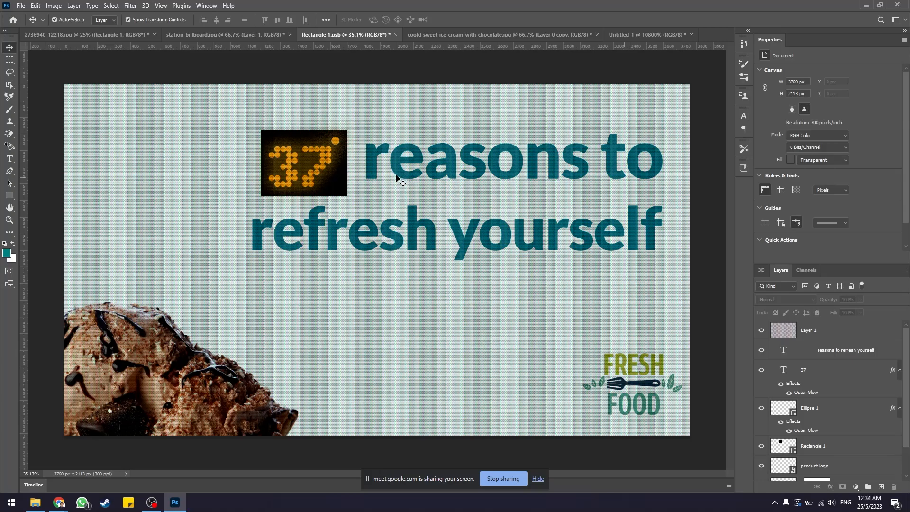
# Step: Select the entire canvas and copy a merged version of all visible layers
pyautogui.click(112, 6)
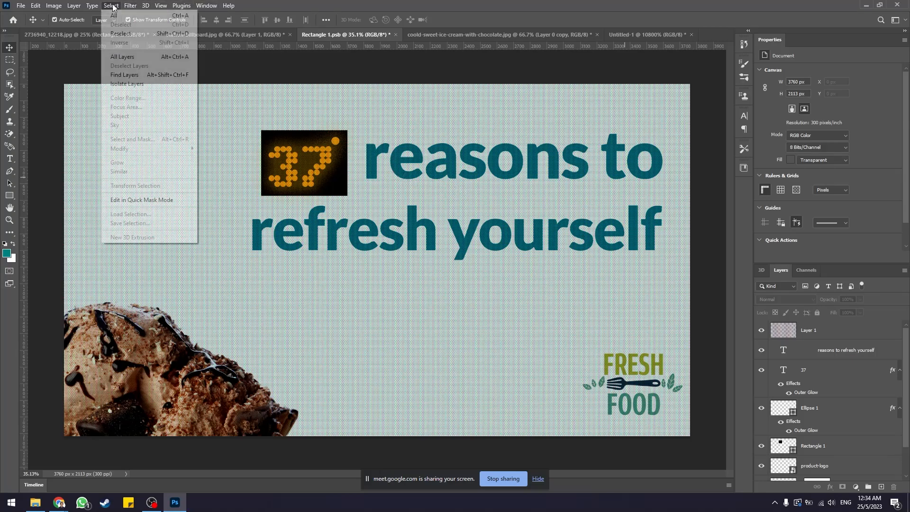
pyautogui.click(116, 6)
pyautogui.click(115, 6)
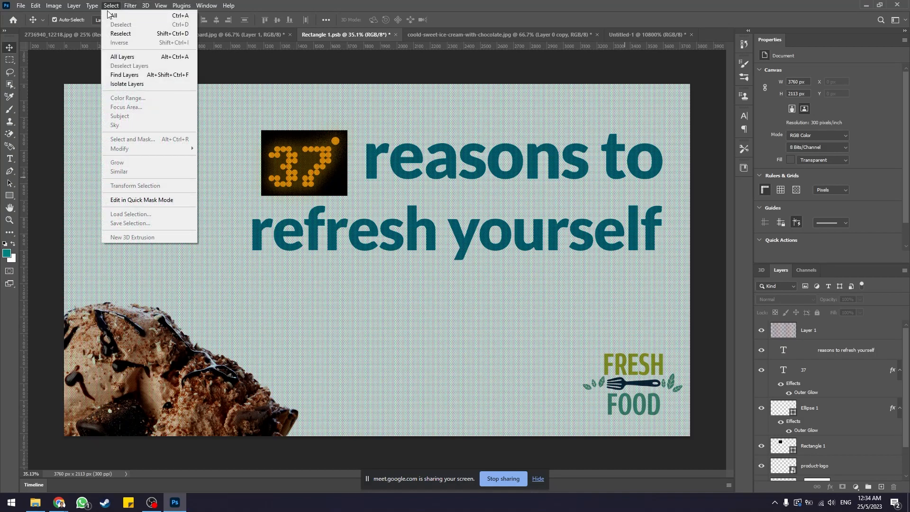
pyautogui.click(136, 16)
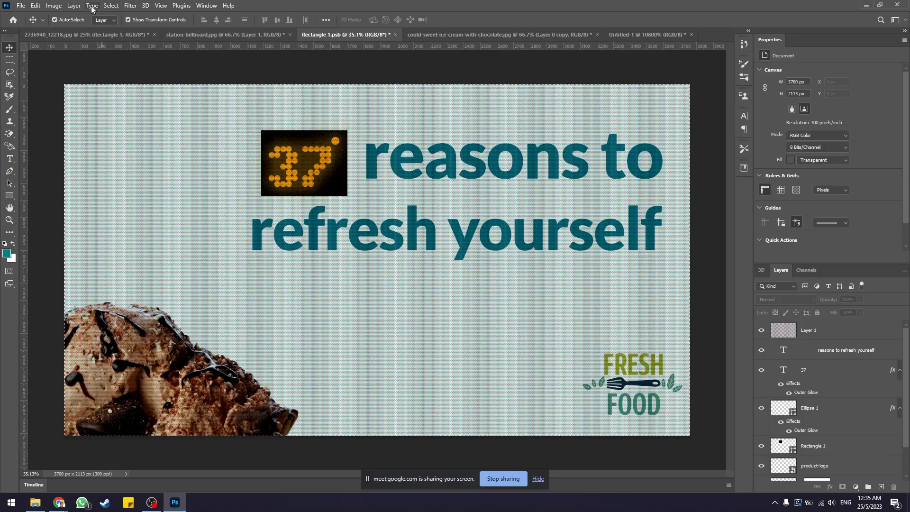
pyautogui.click(37, 7)
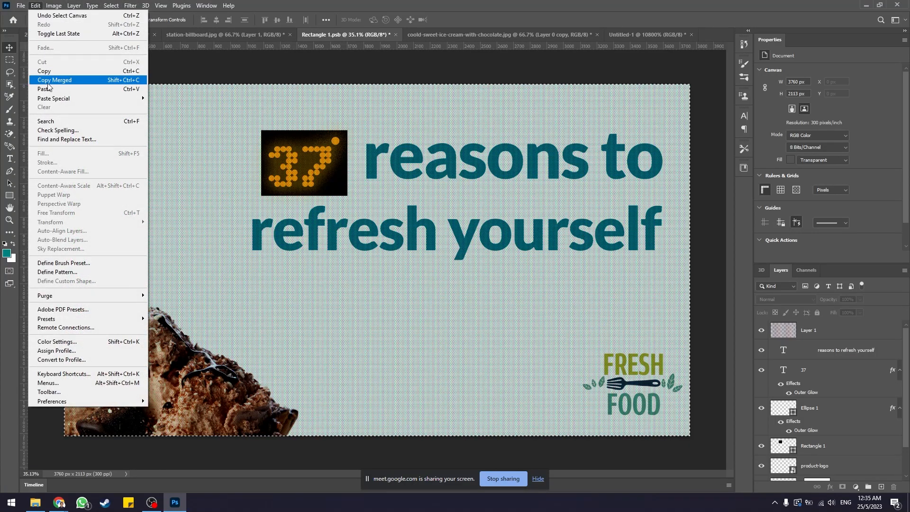
pyautogui.click(92, 80)
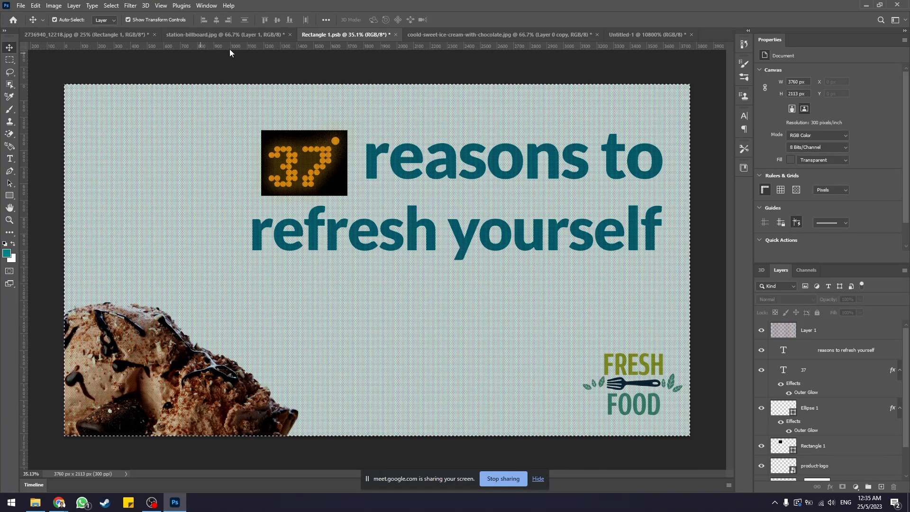
# Step: Open Vanishing Point on the empty layer of station-billboard.jpg and paste the merged ad into it
pyautogui.click(235, 37)
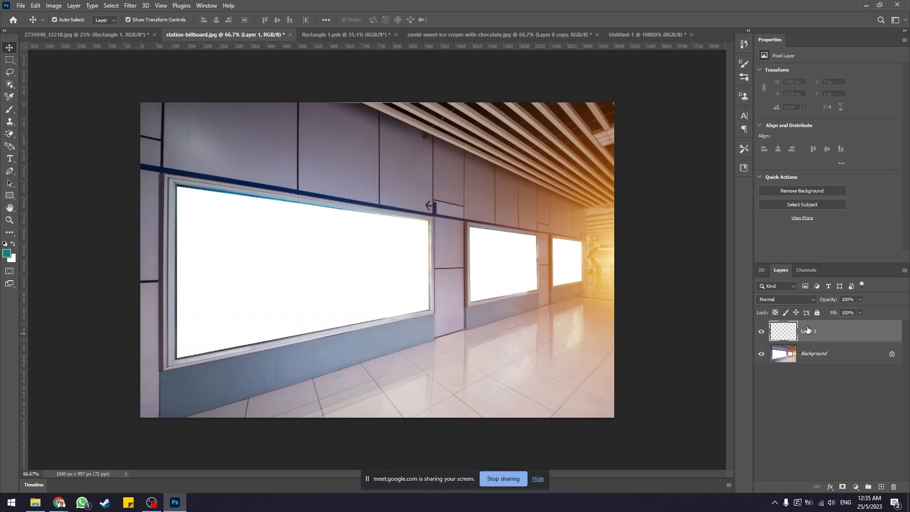
pyautogui.click(131, 5)
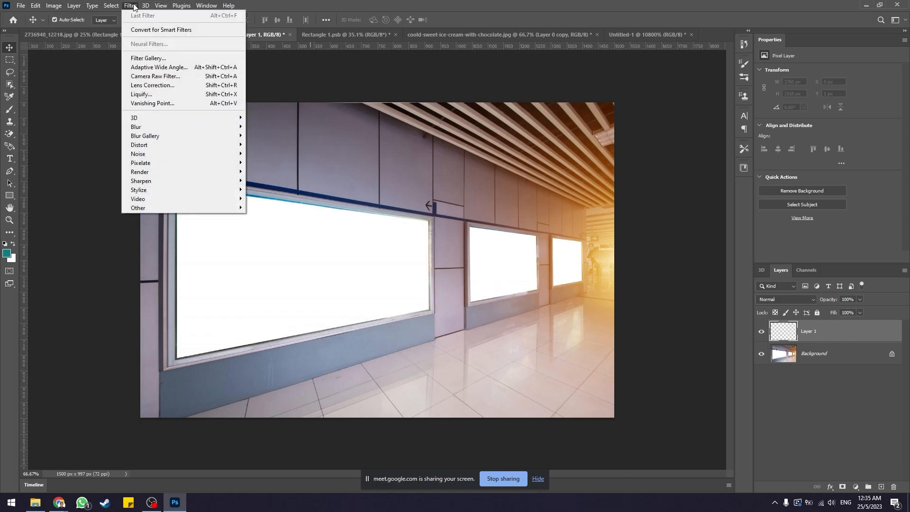
pyautogui.click(151, 104)
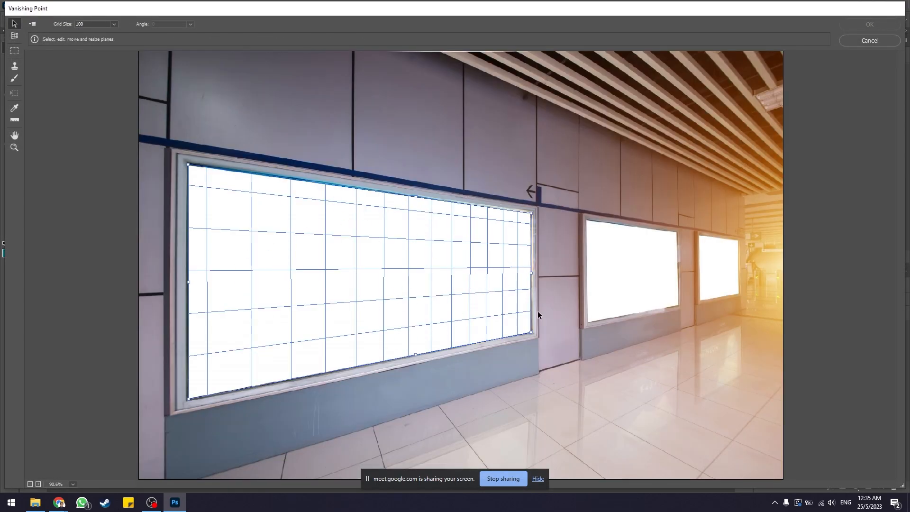
pyautogui.press('BackSpace')
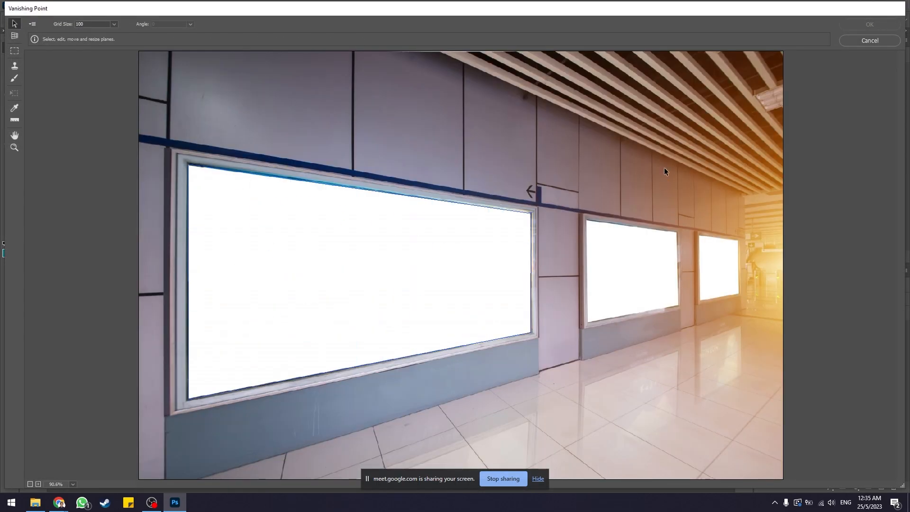
pyautogui.press('alt')
pyautogui.hotkey('ctrl', 'v')
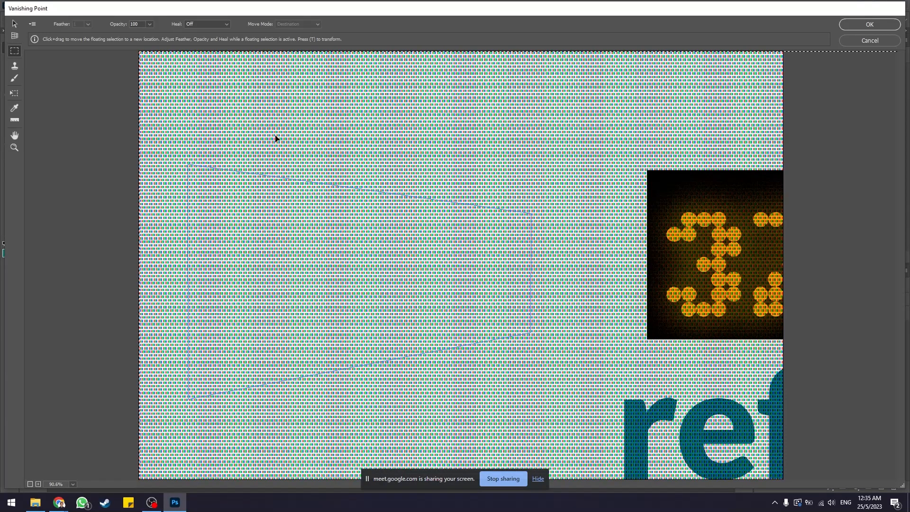
# Step: Transform the pasted ad, scaling it down until the whole design fits within the station photo
pyautogui.press('t')
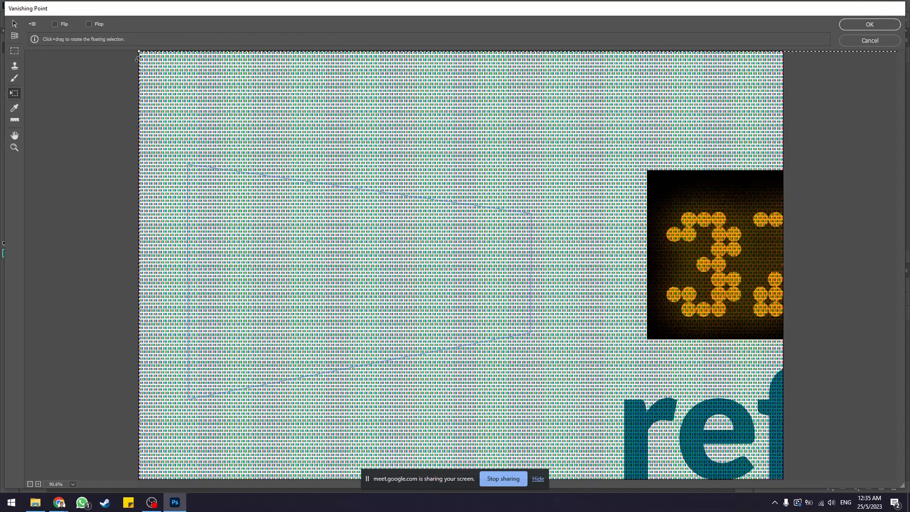
pyautogui.moveTo(141, 52); pyautogui.dragTo(587, 344)
pyautogui.moveTo(693, 404); pyautogui.dragTo(629, 177)
pyautogui.moveTo(555, 141); pyautogui.dragTo(590, 184)
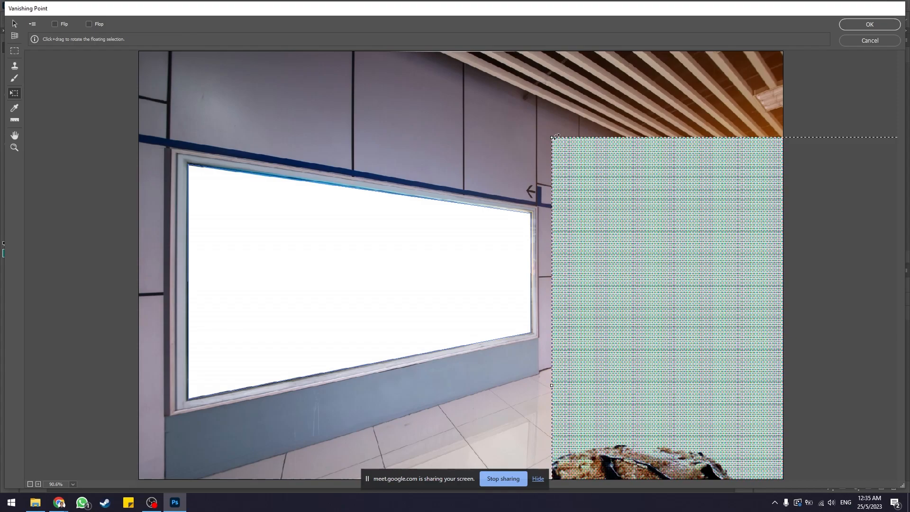
pyautogui.moveTo(553, 138); pyautogui.dragTo(654, 158)
pyautogui.moveTo(718, 271); pyautogui.dragTo(616, 226)
pyautogui.moveTo(550, 112); pyautogui.dragTo(658, 94)
pyautogui.moveTo(696, 147); pyautogui.dragTo(650, 108)
pyautogui.moveTo(727, 181); pyautogui.dragTo(551, 128)
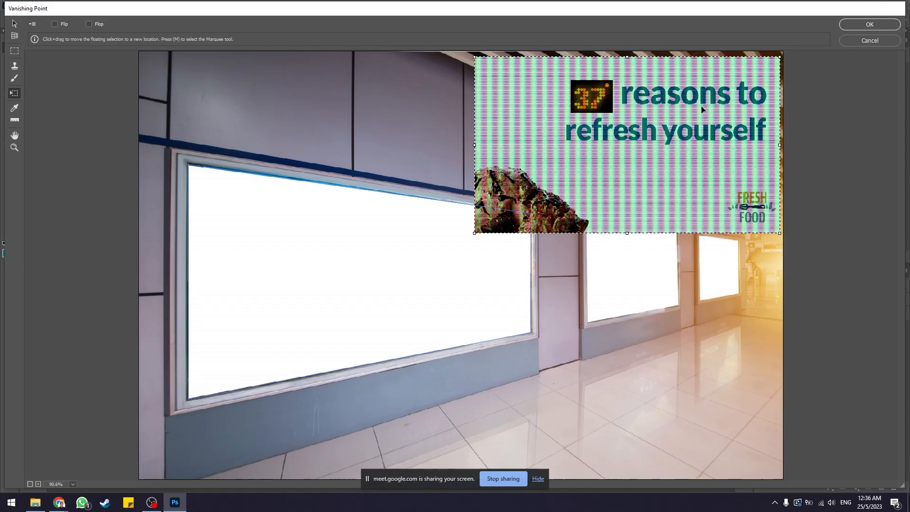
# Step: Place the ad in the large billboard's perspective plane, stretch it to fill the whole frame, and apply Vanishing Point
pyautogui.moveTo(653, 137); pyautogui.dragTo(433, 294)
pyautogui.moveTo(236, 186); pyautogui.dragTo(265, 216)
pyautogui.moveTo(305, 258); pyautogui.dragTo(258, 235)
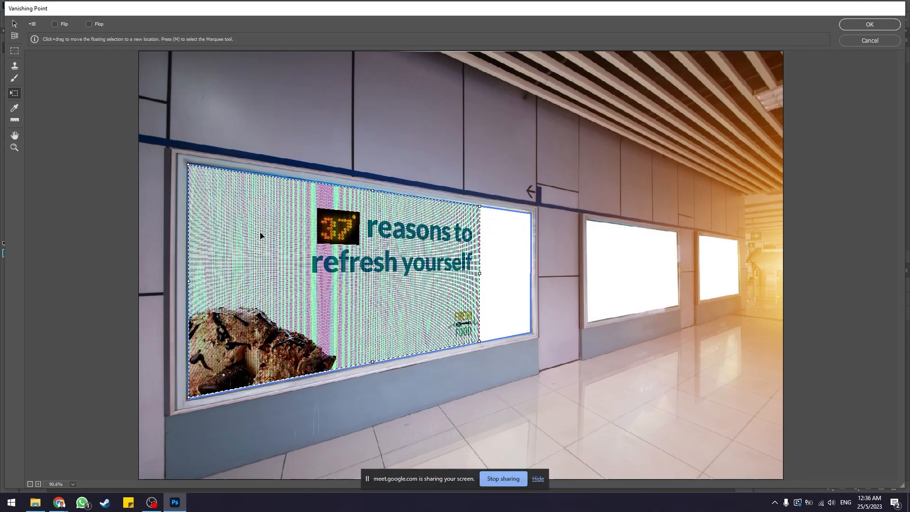
pyautogui.moveTo(374, 362); pyautogui.dragTo(375, 365)
pyautogui.moveTo(480, 276); pyautogui.dragTo(532, 274)
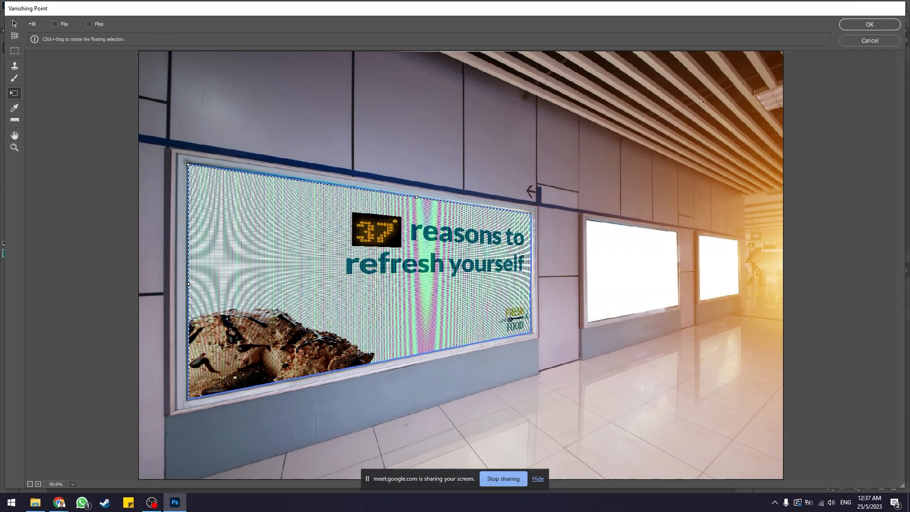
pyautogui.click(890, 24)
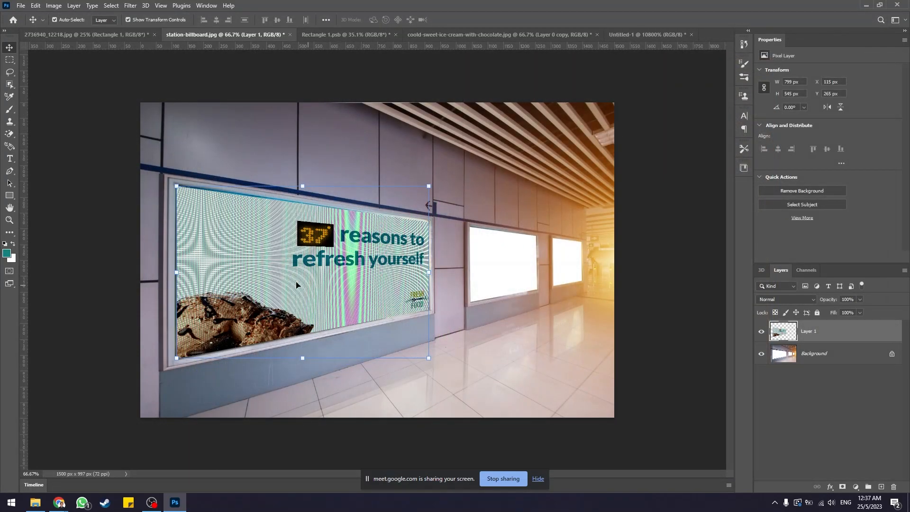
pyautogui.click(665, 198)
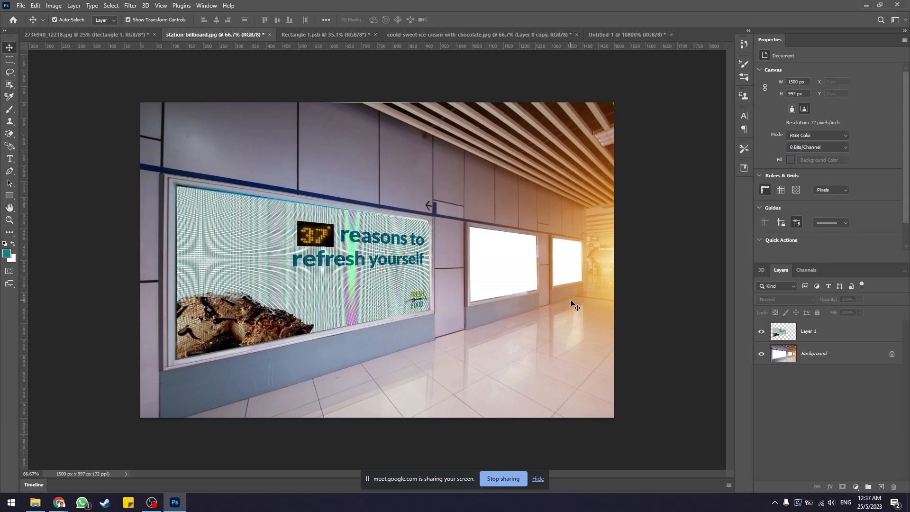
# Step: In the ad layer's Blend If options, split the underlying layer's black point to 8 / 35 and apply it
pyautogui.click(826, 331)
pyautogui.rightClick(837, 338)
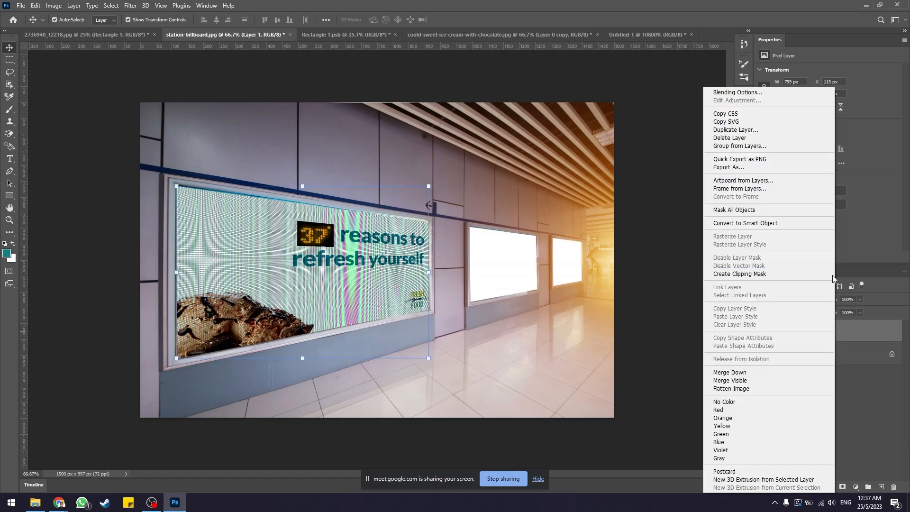
pyautogui.click(720, 93)
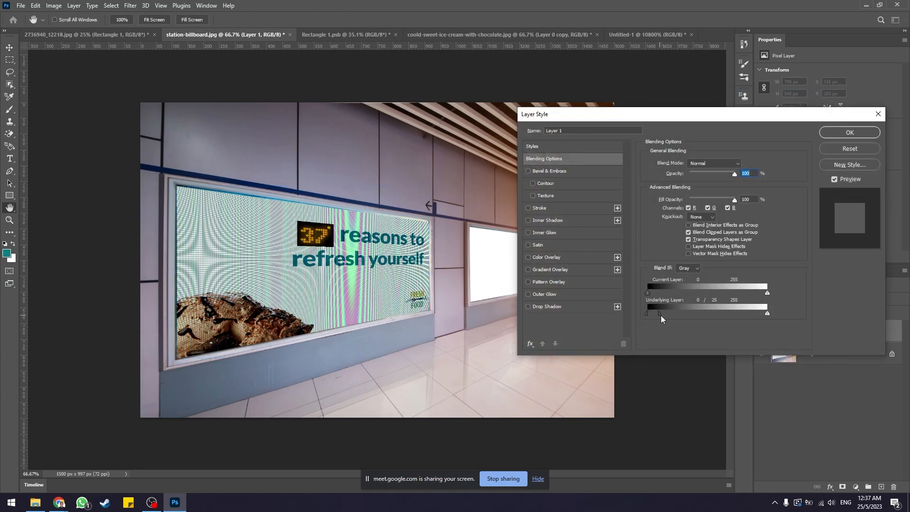
pyautogui.moveTo(673, 317); pyautogui.dragTo(652, 317)
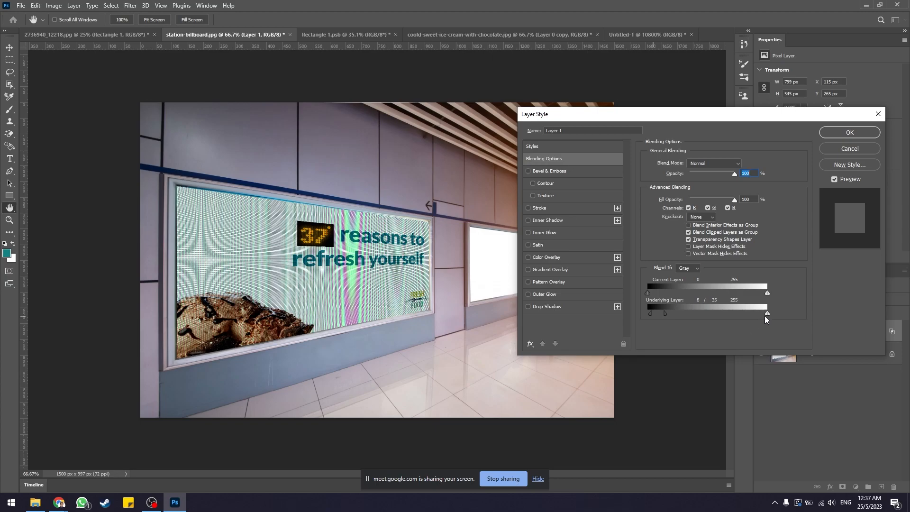
pyautogui.moveTo(767, 316)
pyautogui.mouseDown()
pyautogui.moveTo(752, 315)
pyautogui.moveTo(770, 317)
pyautogui.mouseUp()
pyautogui.click(849, 133)
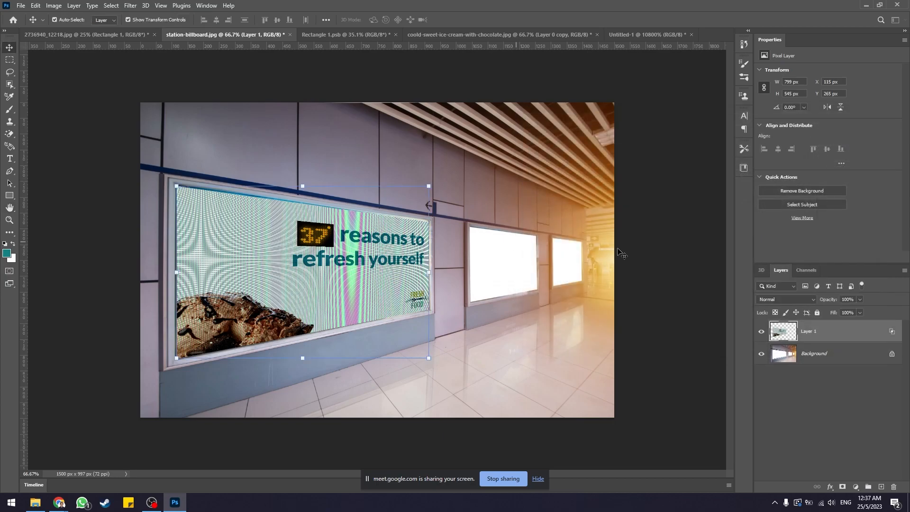
pyautogui.click(707, 170)
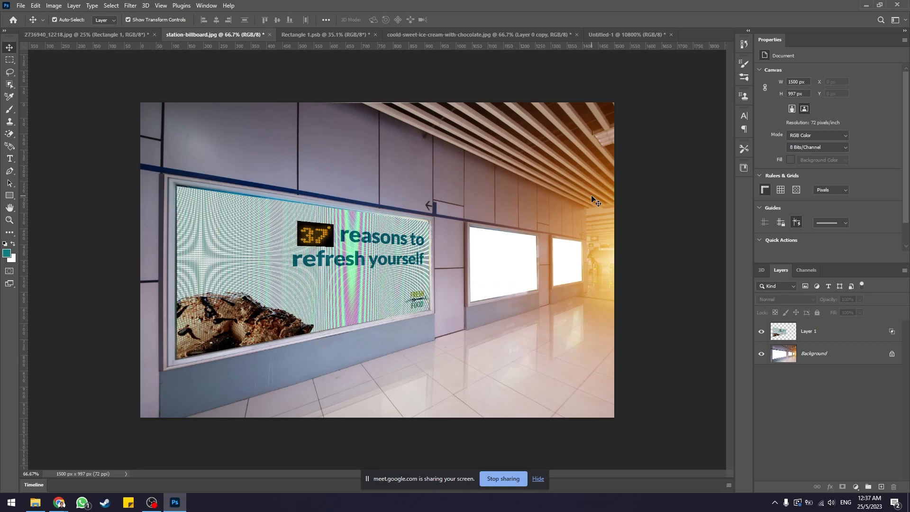